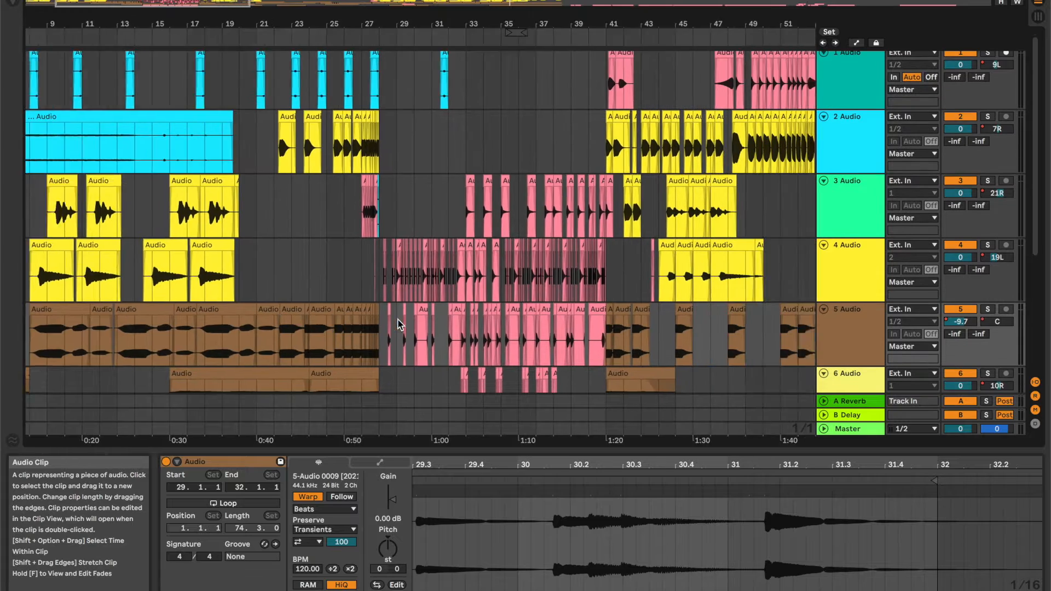
- Look over the arrangement's tracks, comparing how the blue, yellow, brown and pink clips are distributed, chiefly across the first 45 bars
{"action": "scroll", "coordinate": [398, 324], "scroll_direction": "right", "scroll_amount": 5}
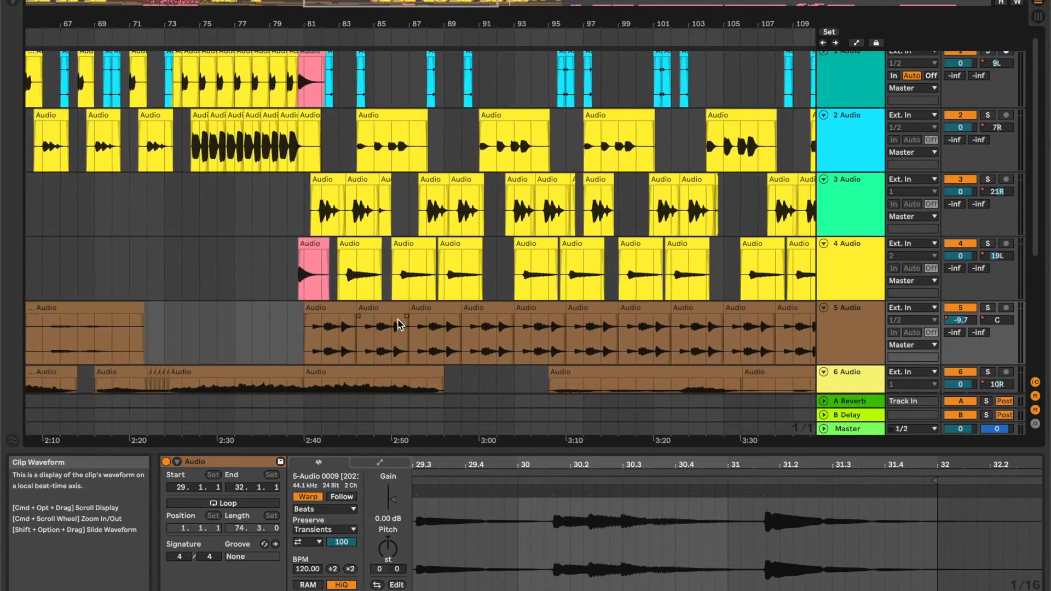
{"action": "scroll", "coordinate": [398, 324], "scroll_direction": "down", "scroll_amount": 5}
{"action": "scroll", "coordinate": [398, 324], "scroll_direction": "right", "scroll_amount": 10}
{"action": "scroll", "coordinate": [398, 324], "scroll_direction": "left", "scroll_amount": 20}
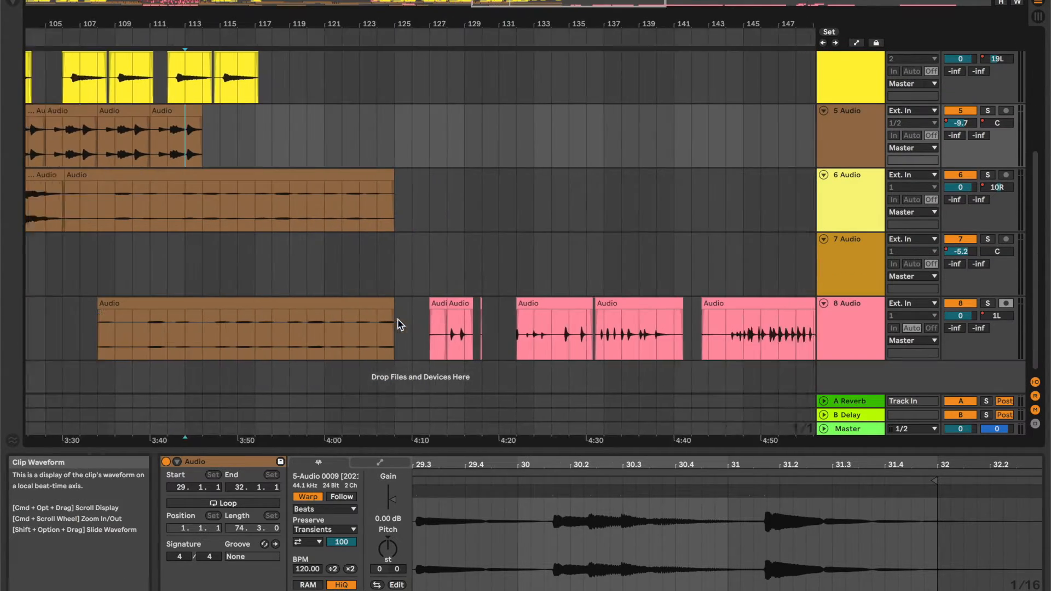
{"action": "scroll", "coordinate": [398, 324], "scroll_direction": "up", "scroll_amount": 5}
{"action": "scroll", "coordinate": [398, 324], "scroll_direction": "left", "scroll_amount": 2}
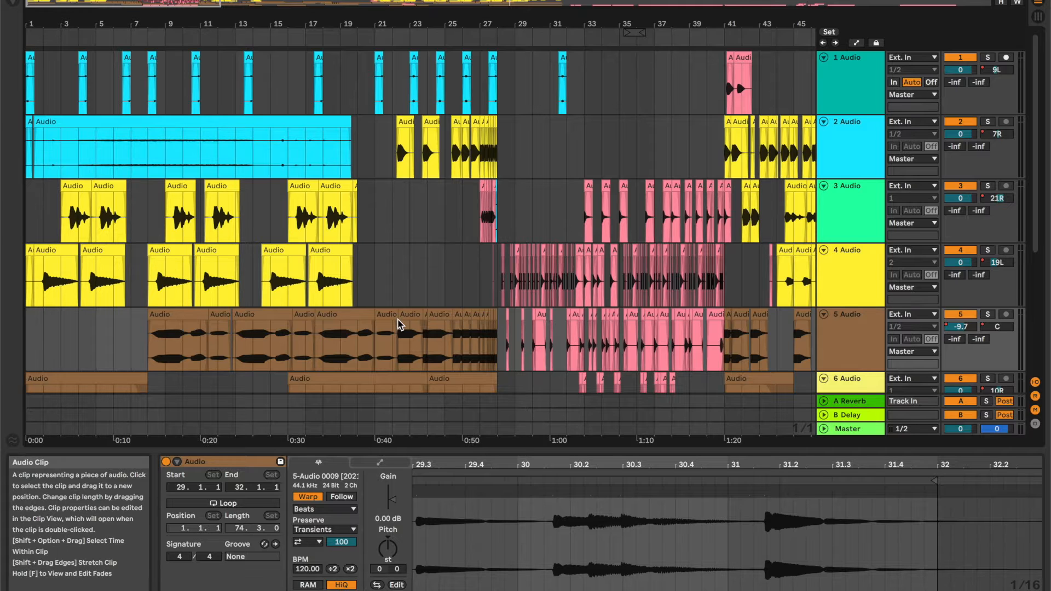
{"action": "scroll", "coordinate": [398, 324], "scroll_direction": "down", "scroll_amount": 5}
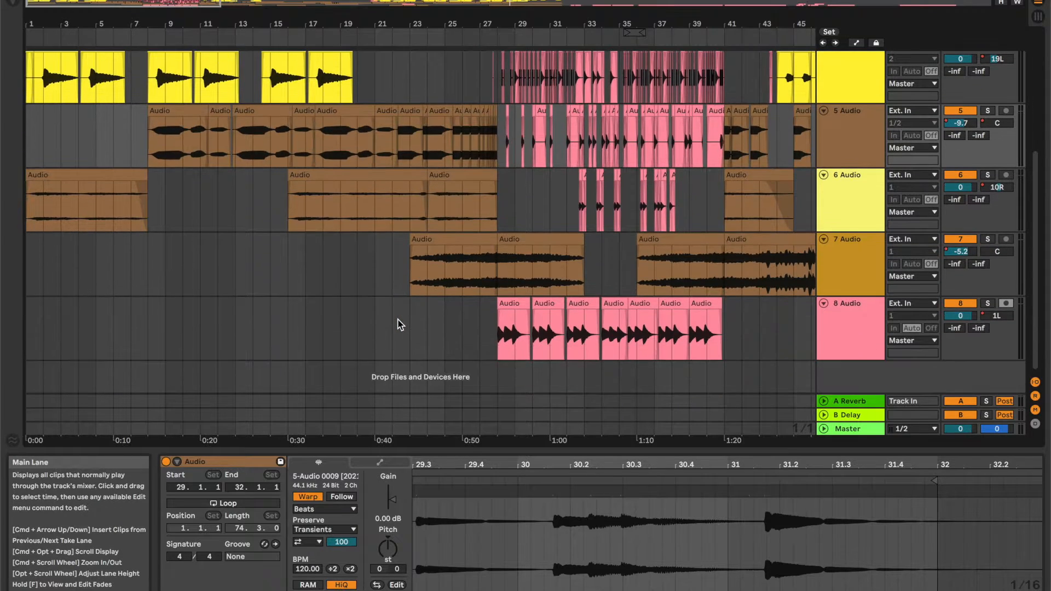
{"action": "scroll", "coordinate": [400, 324], "scroll_direction": "up", "scroll_amount": 5}
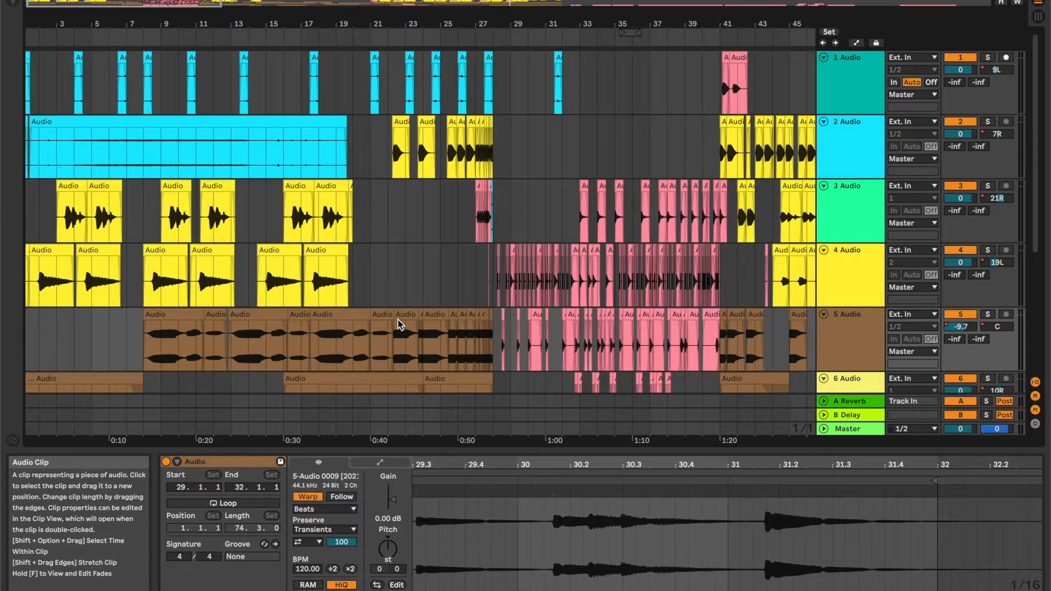
{"action": "scroll", "coordinate": [398, 324], "scroll_direction": "down", "scroll_amount": 5}
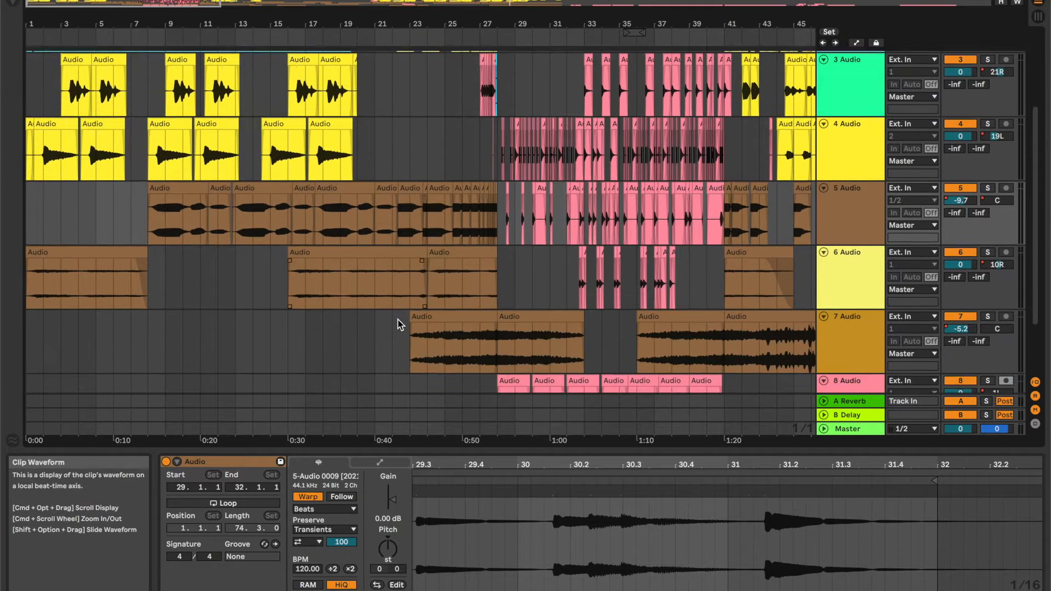
{"action": "scroll", "coordinate": [398, 324], "scroll_direction": "up", "scroll_amount": 5}
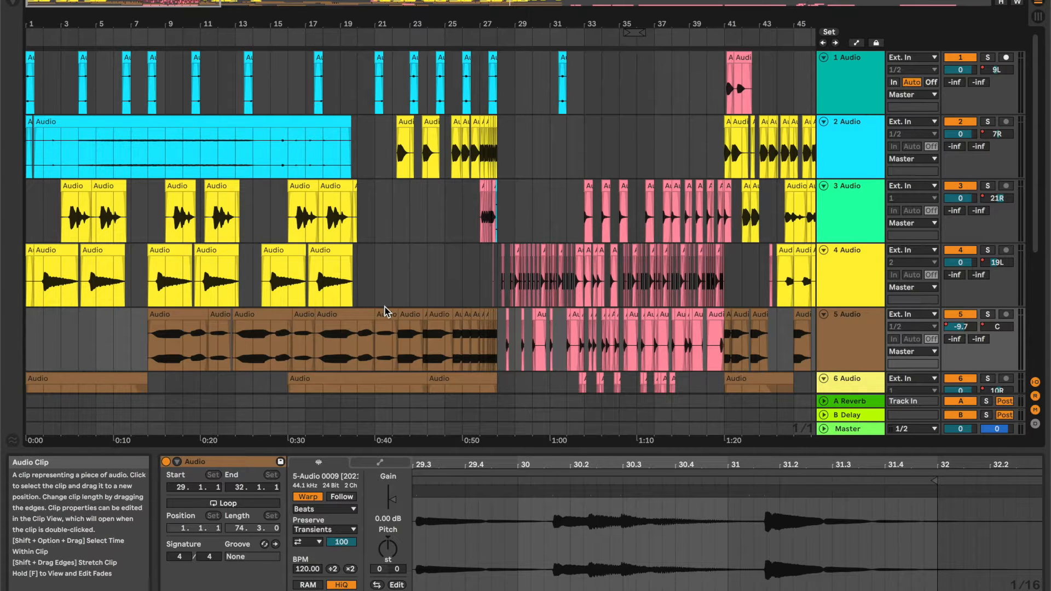
{"action": "scroll", "coordinate": [385, 311], "scroll_direction": "down", "scroll_amount": 5}
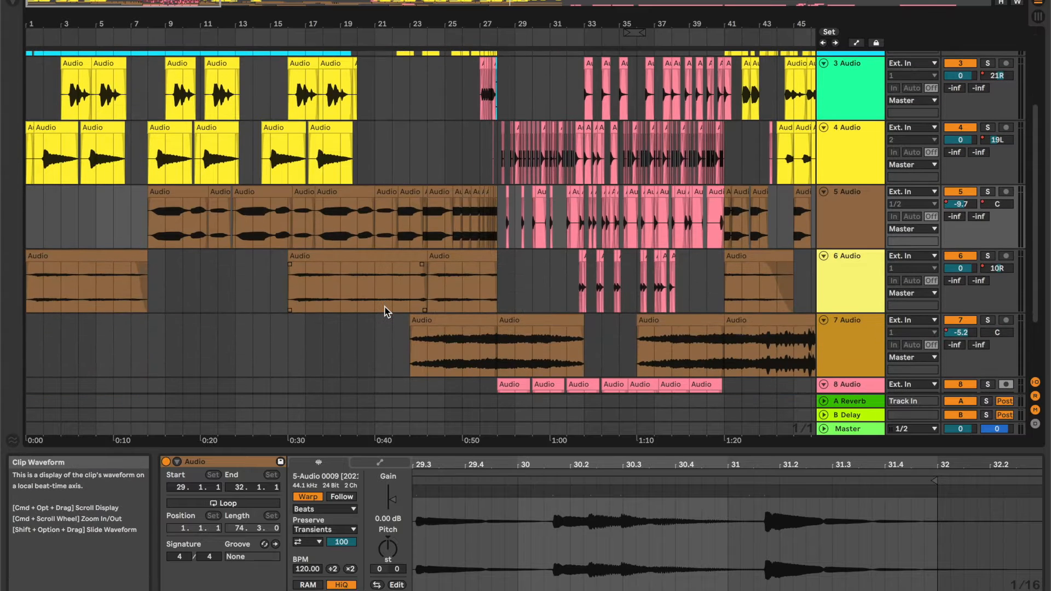
{"action": "scroll", "coordinate": [386, 311], "scroll_direction": "right", "scroll_amount": 1}
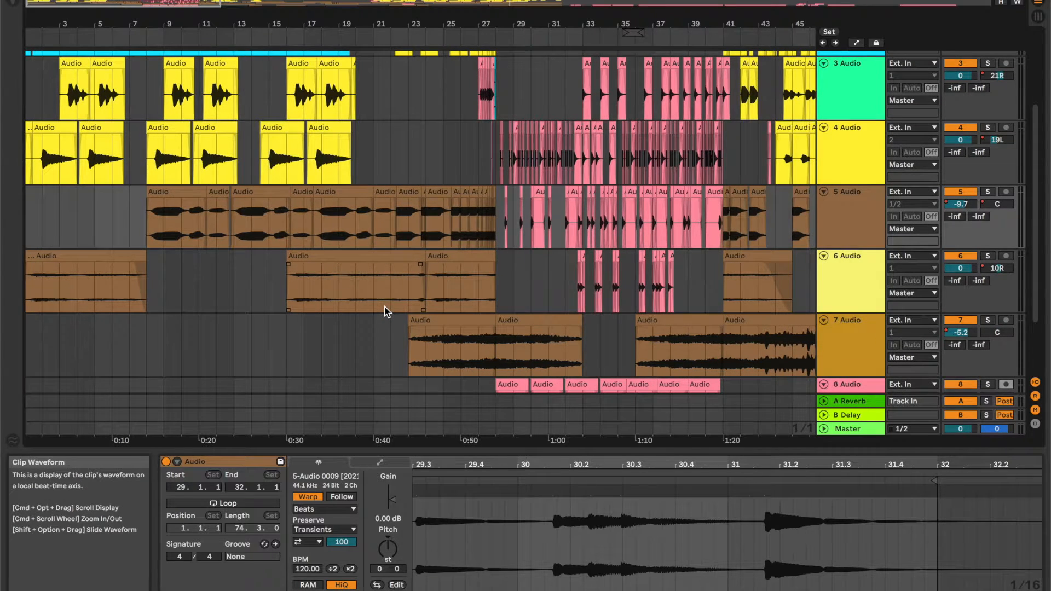
{"action": "scroll", "coordinate": [385, 311], "scroll_direction": "left", "scroll_amount": 1}
{"action": "scroll", "coordinate": [385, 311], "scroll_direction": "down", "scroll_amount": 1}
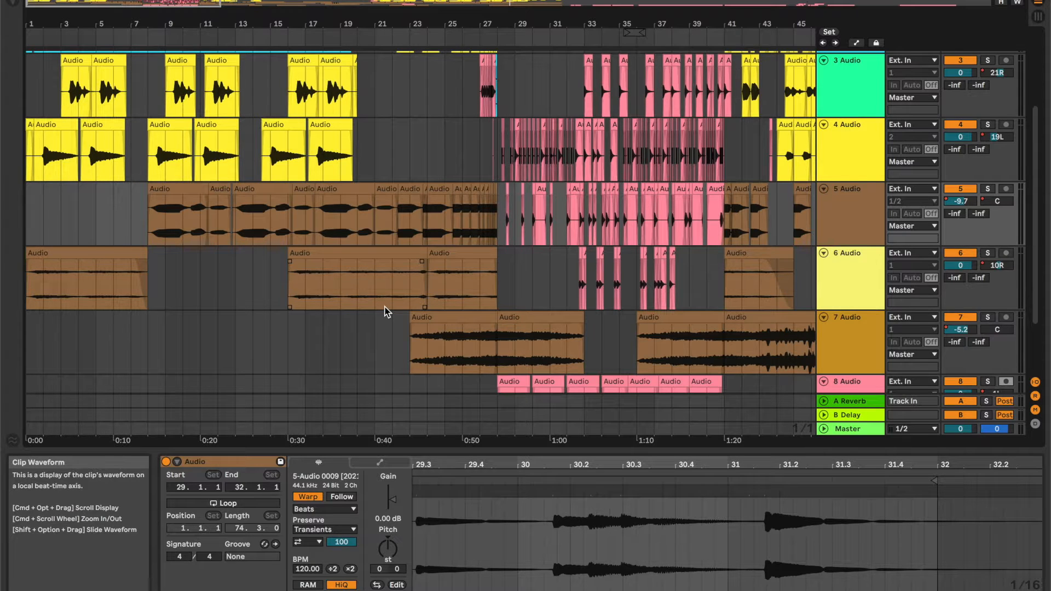
{"action": "scroll", "coordinate": [386, 311], "scroll_direction": "up", "scroll_amount": 5}
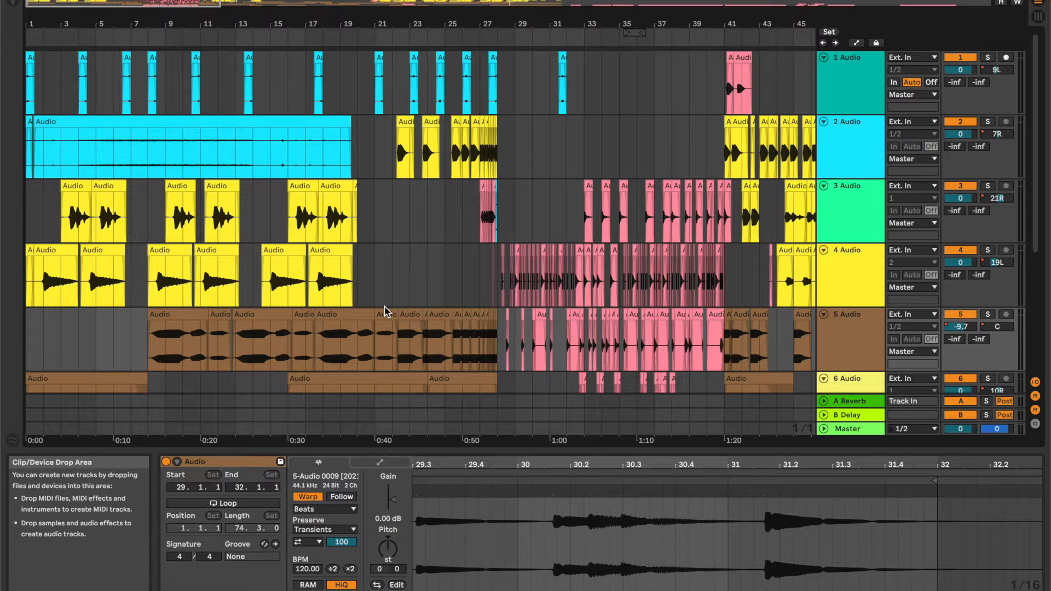
- Examine the rest of the arrangement on tracks 4 to 8, following the brown and pink clips past bar 200
{"action": "scroll", "coordinate": [386, 311], "scroll_direction": "down", "scroll_amount": 7}
{"action": "scroll", "coordinate": [386, 311], "scroll_direction": "right", "scroll_amount": 15}
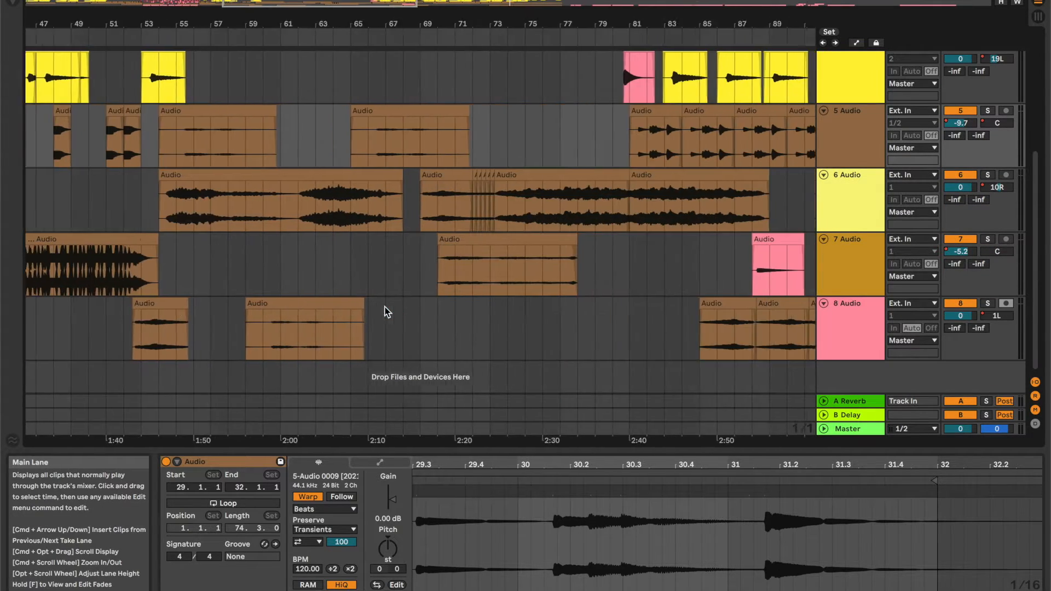
{"action": "scroll", "coordinate": [385, 311], "scroll_direction": "right", "scroll_amount": 20}
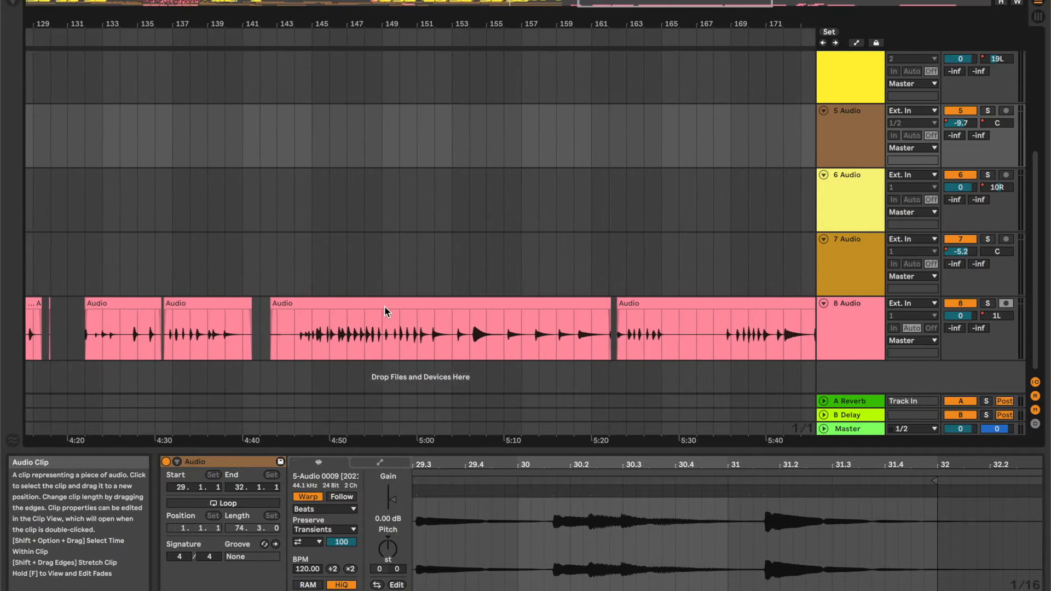
{"action": "scroll", "coordinate": [385, 311], "scroll_direction": "right", "scroll_amount": 10}
{"action": "scroll", "coordinate": [386, 311], "scroll_direction": "left", "scroll_amount": 8}
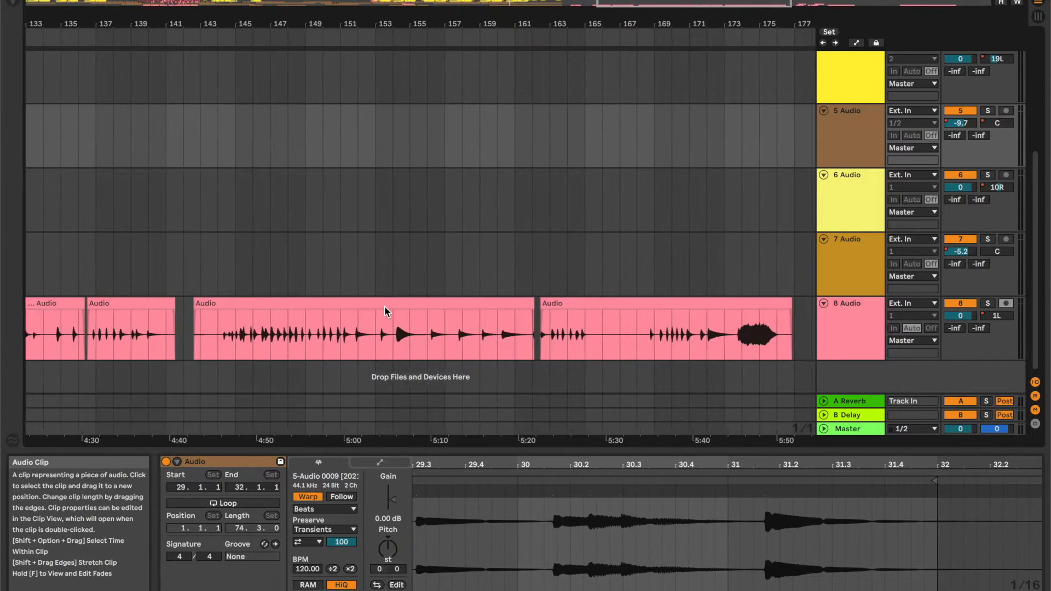
{"action": "scroll", "coordinate": [385, 311], "scroll_direction": "left", "scroll_amount": 10}
{"action": "scroll", "coordinate": [385, 311], "scroll_direction": "right", "scroll_amount": 20}
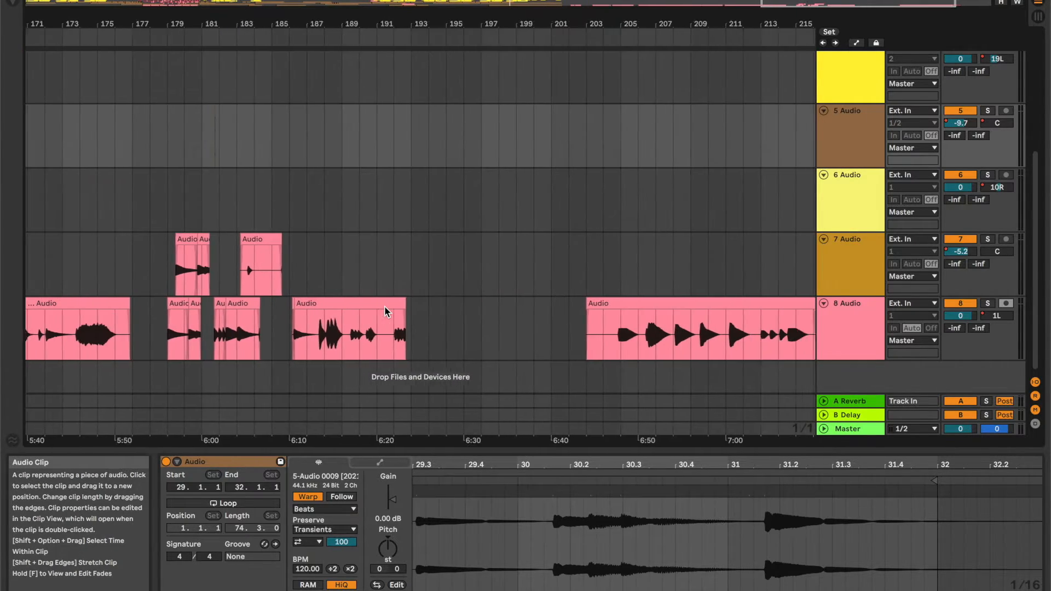
{"action": "scroll", "coordinate": [385, 306], "scroll_direction": "right", "scroll_amount": 3}
{"action": "scroll", "coordinate": [384, 307], "scroll_direction": "left", "scroll_amount": 12}
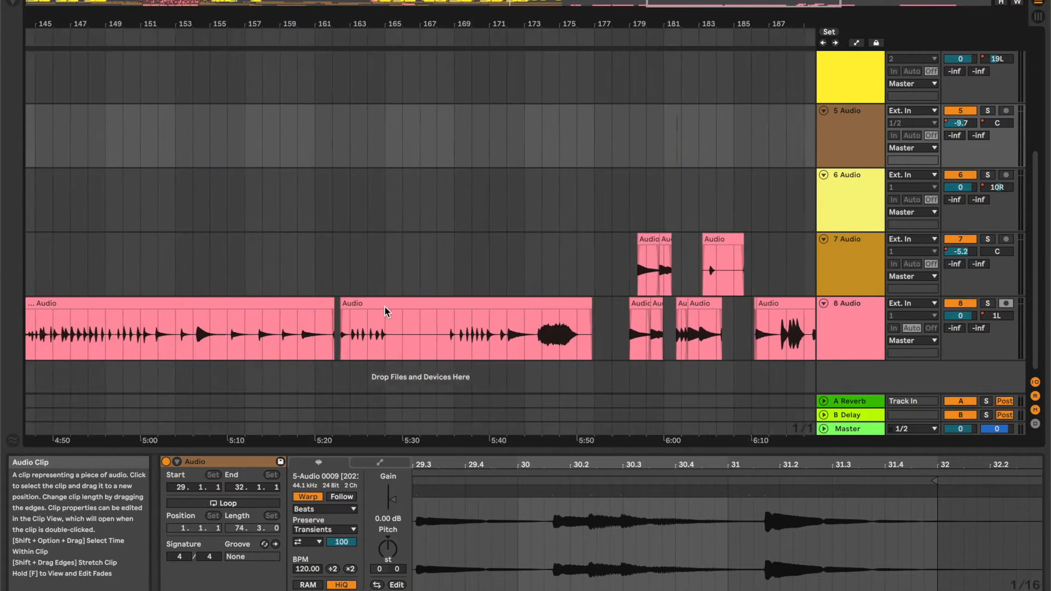
{"action": "scroll", "coordinate": [384, 306], "scroll_direction": "right", "scroll_amount": 5}
{"action": "scroll", "coordinate": [385, 305], "scroll_direction": "left", "scroll_amount": 20}
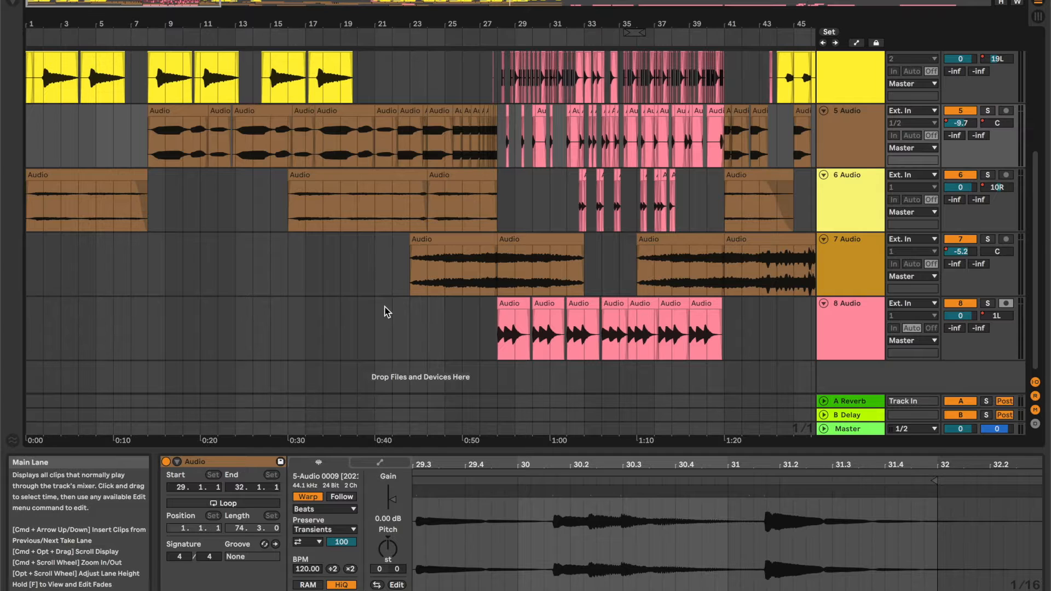
{"action": "scroll", "coordinate": [385, 308], "scroll_direction": "up", "scroll_amount": 5}
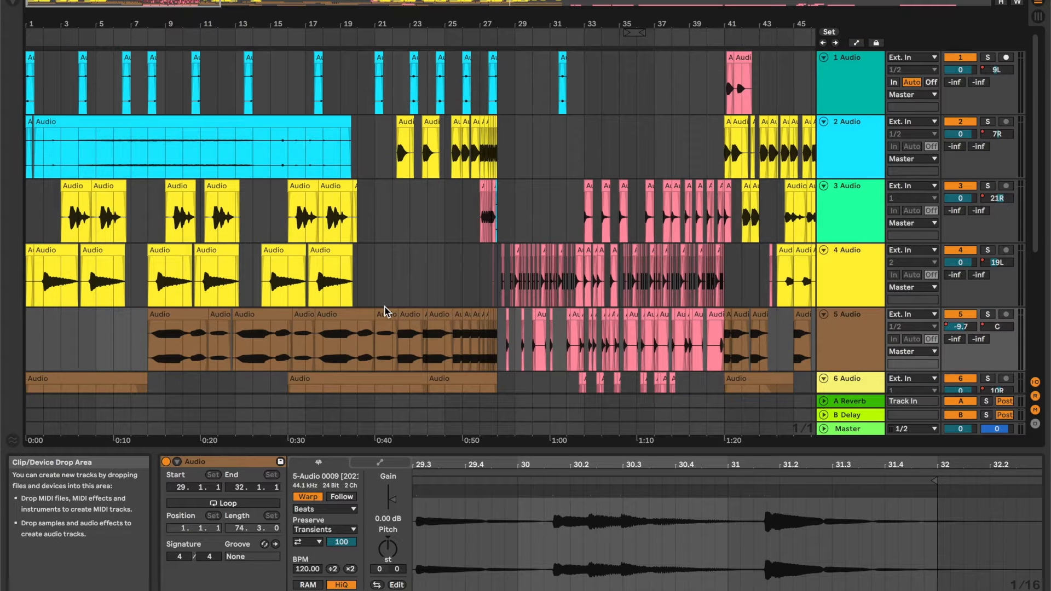
{"action": "scroll", "coordinate": [385, 310], "scroll_direction": "down", "scroll_amount": 5}
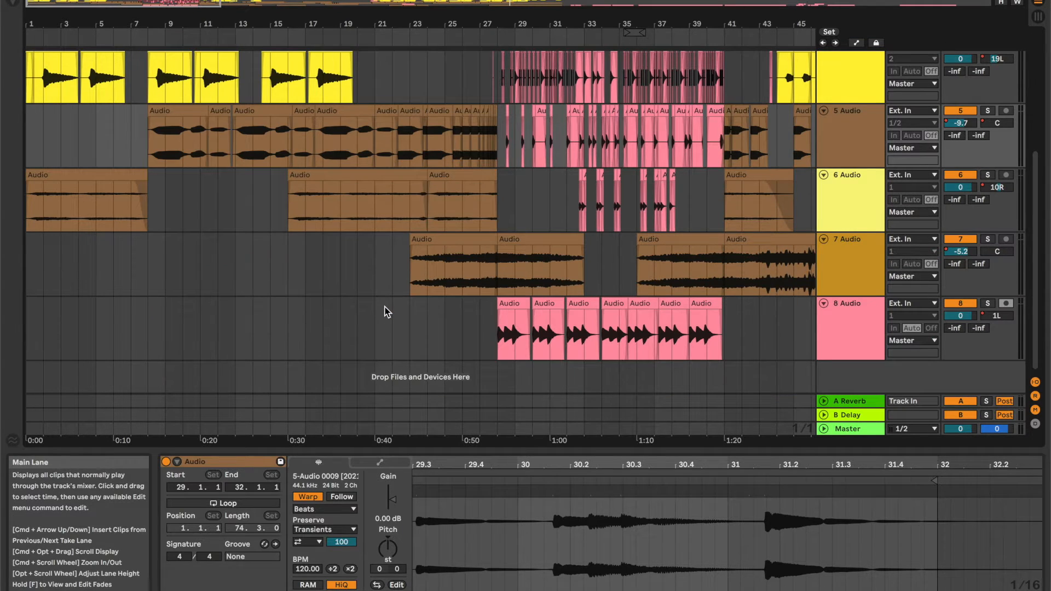
{"action": "scroll", "coordinate": [386, 311], "scroll_direction": "up", "scroll_amount": 5}
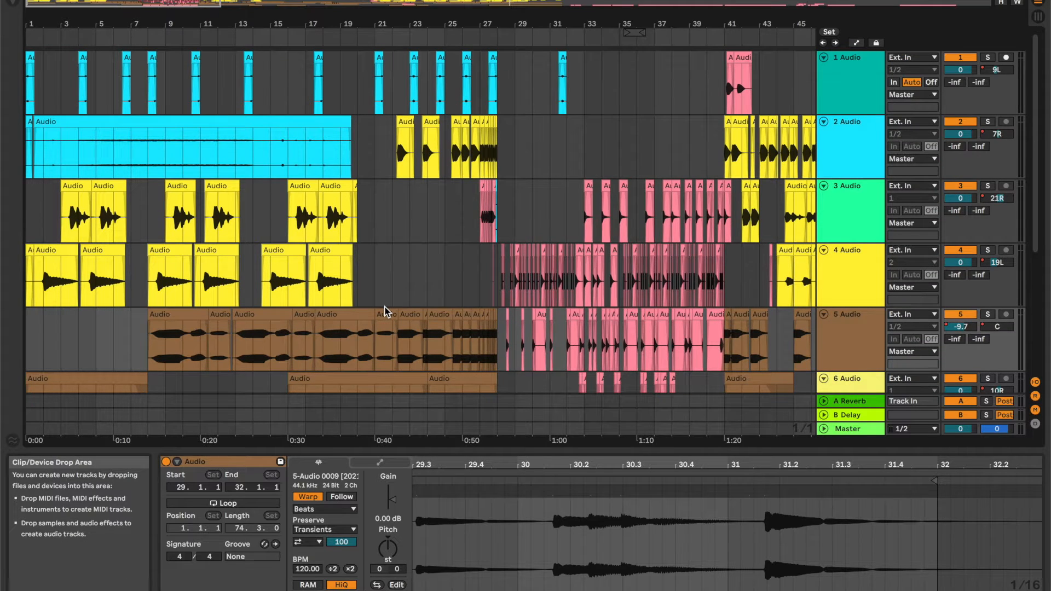
{"action": "scroll", "coordinate": [384, 310], "scroll_direction": "down", "scroll_amount": 2}
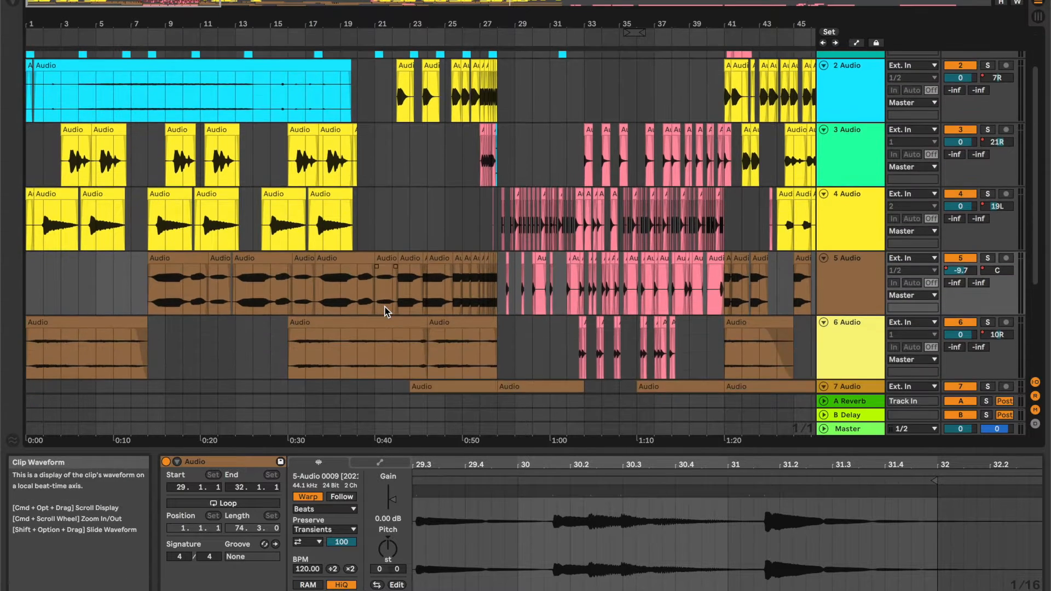
{"action": "scroll", "coordinate": [385, 310], "scroll_direction": "up", "scroll_amount": 2}
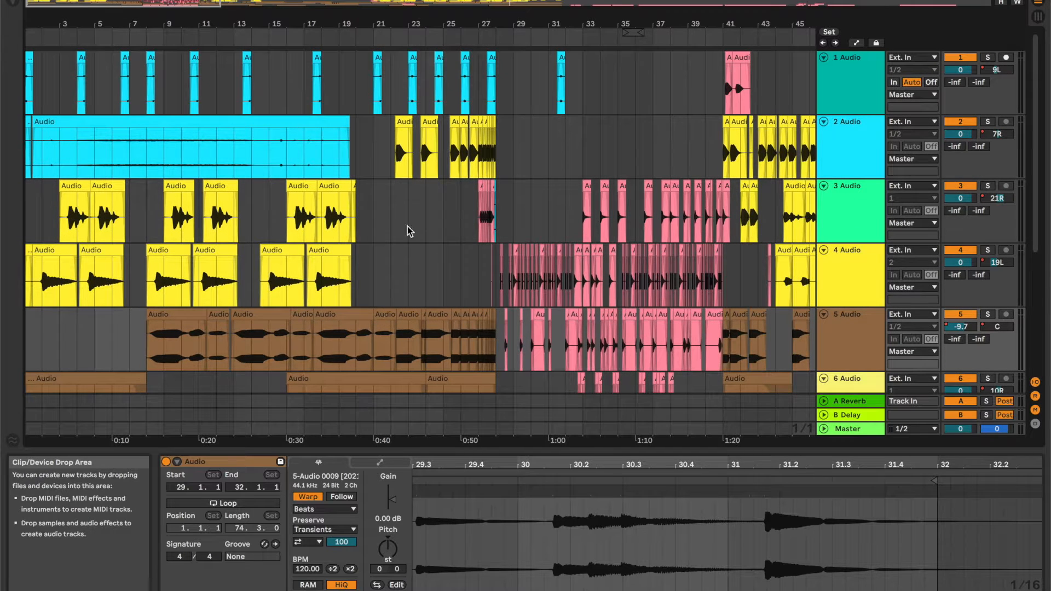
{"action": "scroll", "coordinate": [259, 226], "scroll_direction": "left", "scroll_amount": 1}
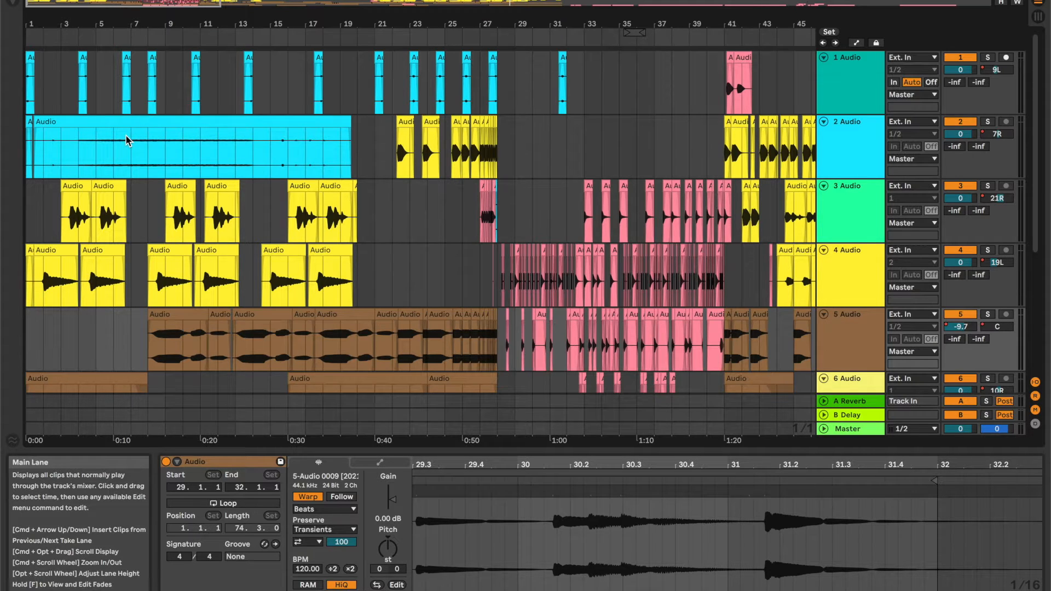
- Inspect the short blue clips on the 1 Audio track between bars 4 and 14
{"action": "left_click", "coordinate": [87, 74]}
{"action": "left_click", "coordinate": [130, 74]}
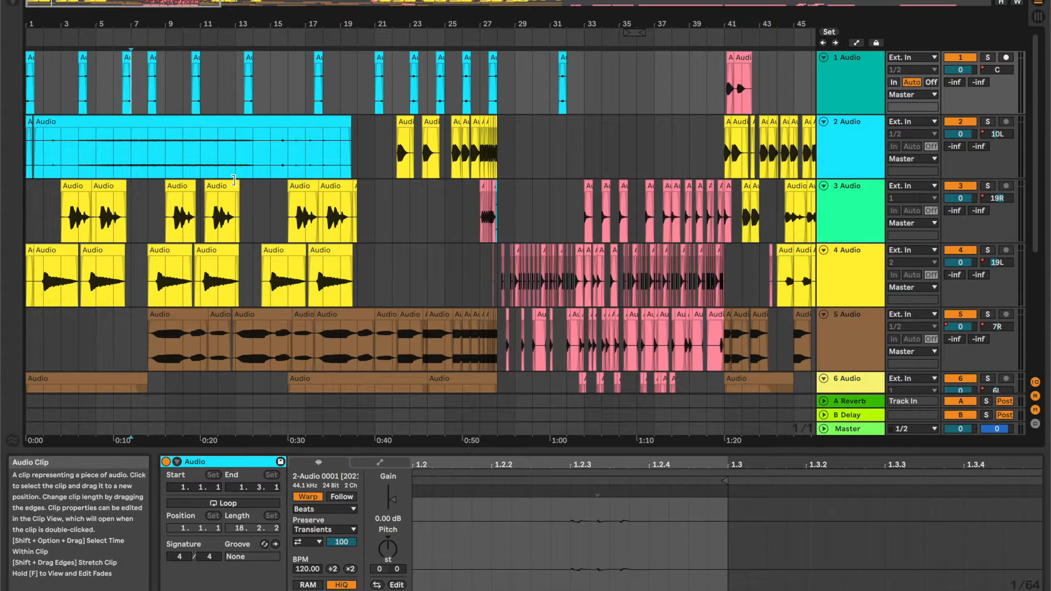
{"action": "left_click", "coordinate": [249, 96]}
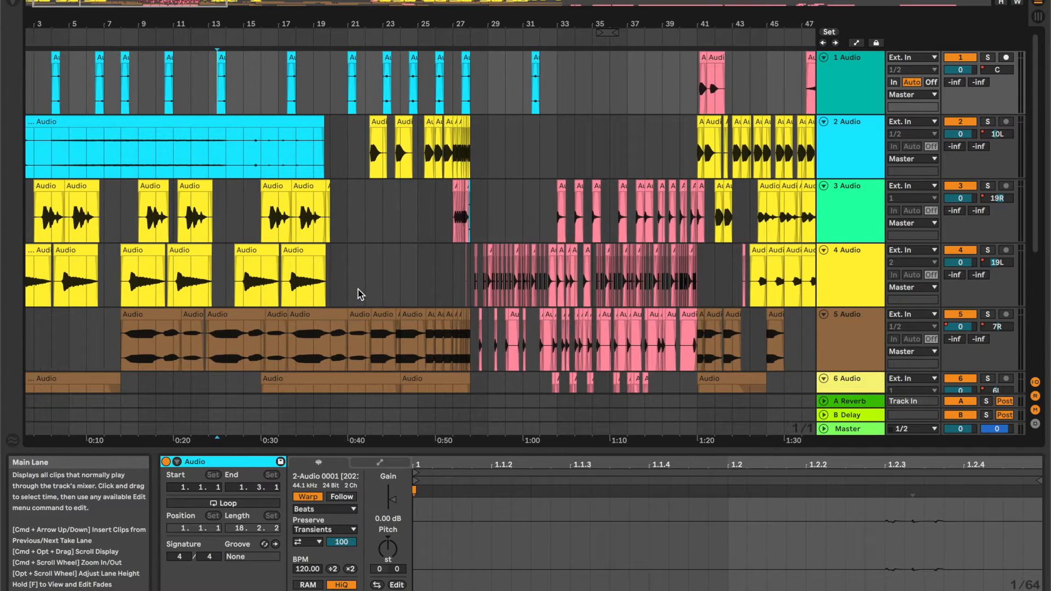
- Inspect the alternating yellow clips on the 3 Audio and 4 Audio tracks within the first 19 bars
{"action": "scroll", "coordinate": [360, 295], "scroll_direction": "down", "scroll_amount": 1}
{"action": "scroll", "coordinate": [358, 290], "scroll_direction": "right", "scroll_amount": 20}
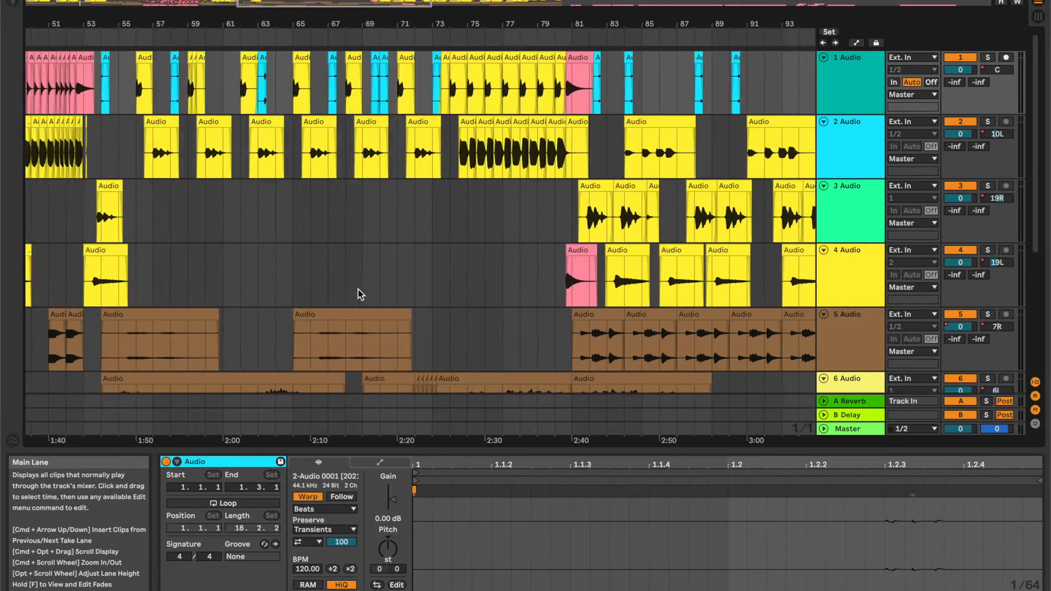
{"action": "scroll", "coordinate": [358, 290], "scroll_direction": "left", "scroll_amount": 20}
{"action": "scroll", "coordinate": [358, 290], "scroll_direction": "down", "scroll_amount": 3}
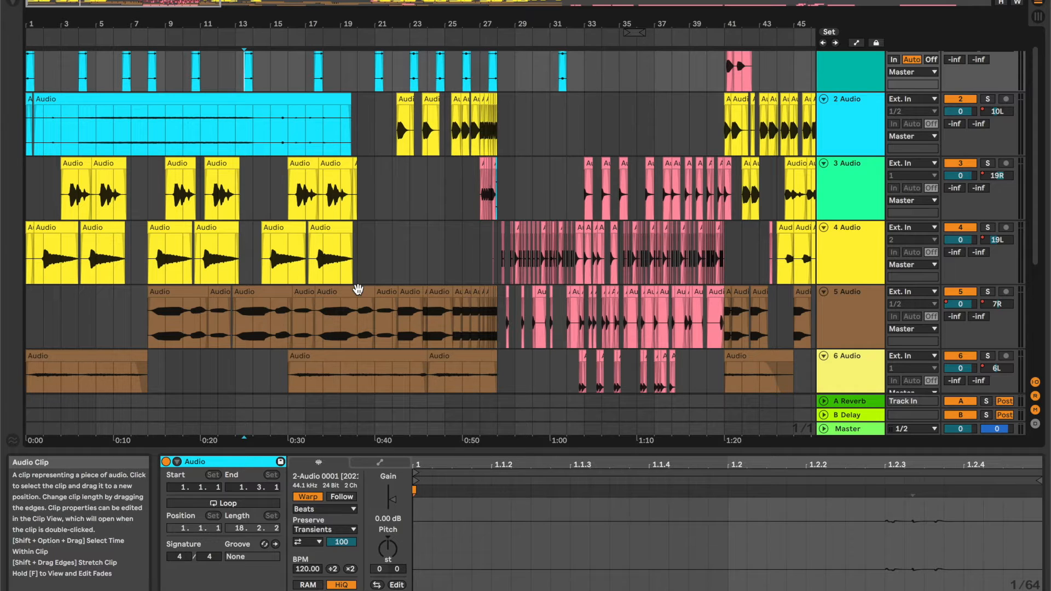
{"action": "left_click", "coordinate": [64, 241]}
{"action": "left_click", "coordinate": [89, 174]}
{"action": "left_click", "coordinate": [97, 259]}
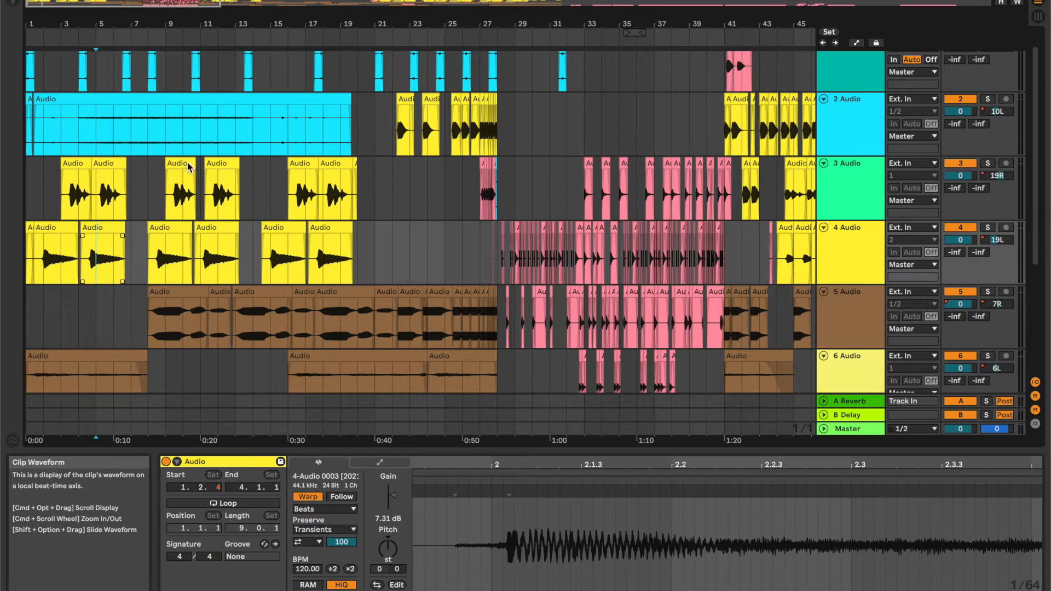
{"action": "left_click", "coordinate": [176, 200]}
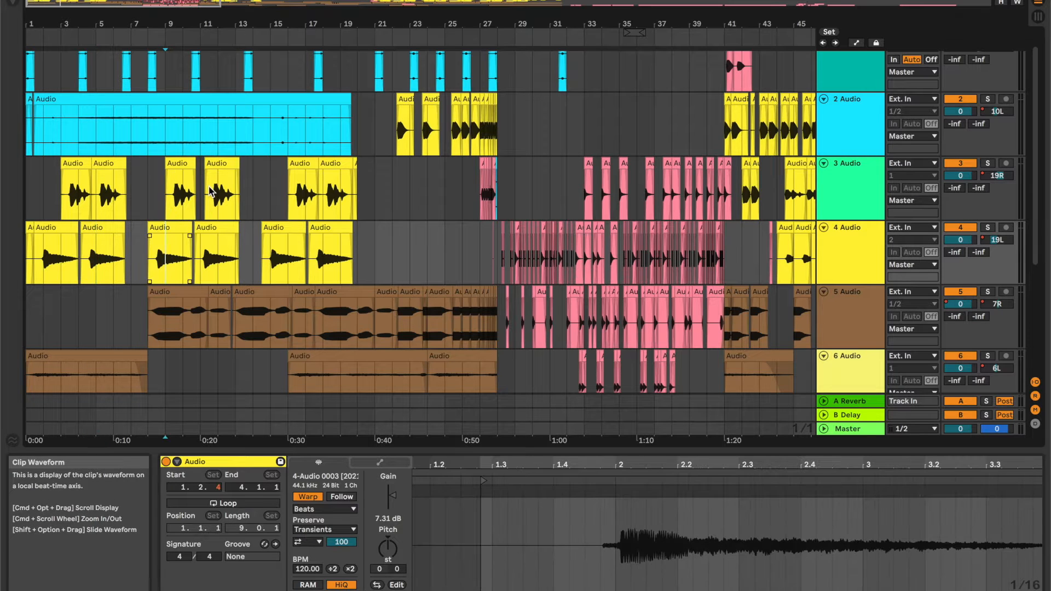
{"action": "left_click", "coordinate": [211, 195]}
{"action": "left_click", "coordinate": [208, 237]}
{"action": "left_click", "coordinate": [277, 234]}
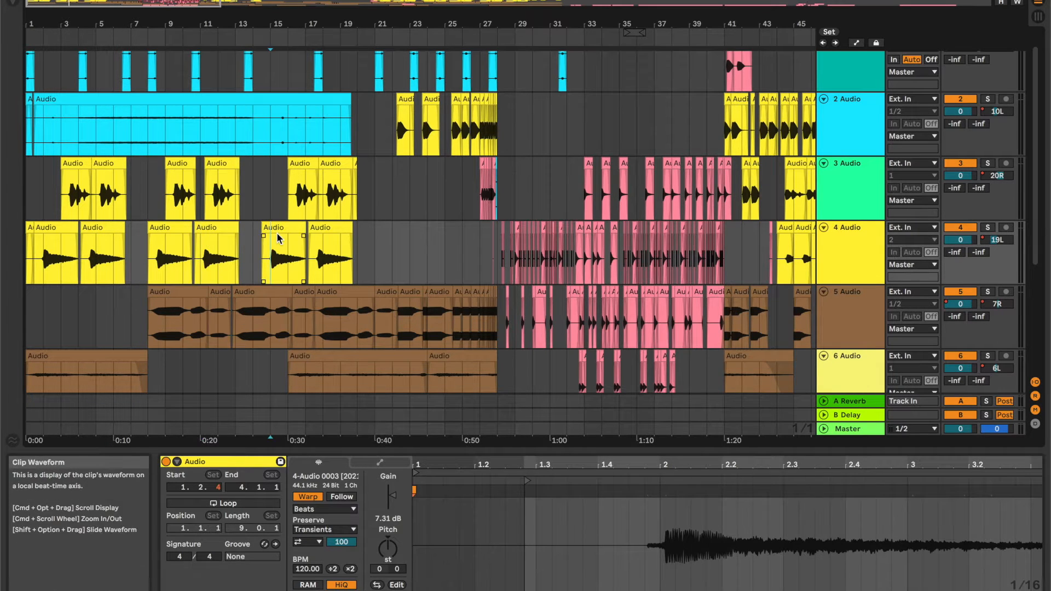
{"action": "left_click", "coordinate": [322, 176]}
{"action": "left_click", "coordinate": [302, 177]}
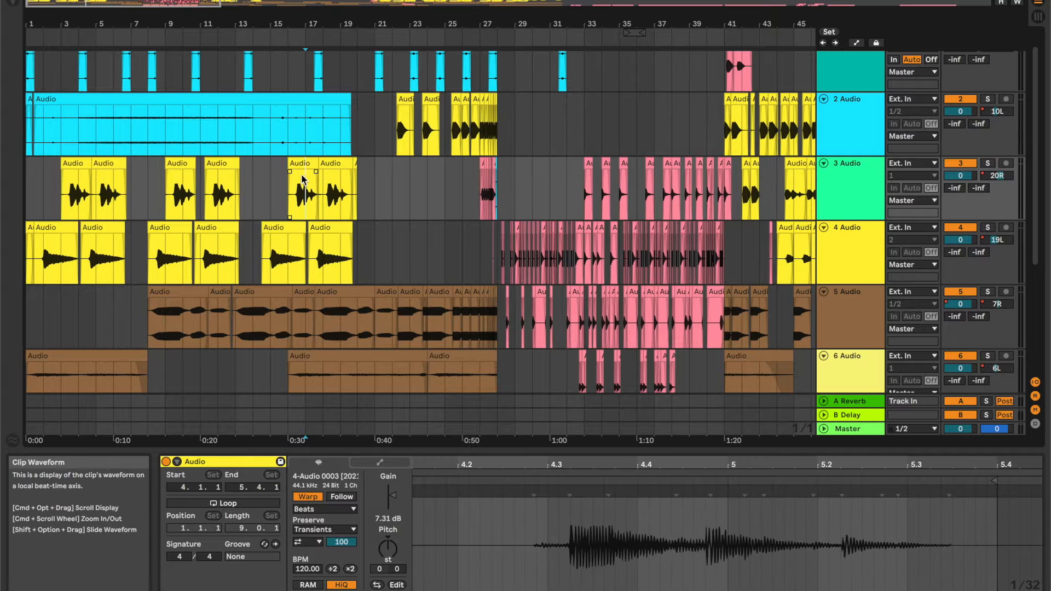
{"action": "left_click", "coordinate": [314, 244]}
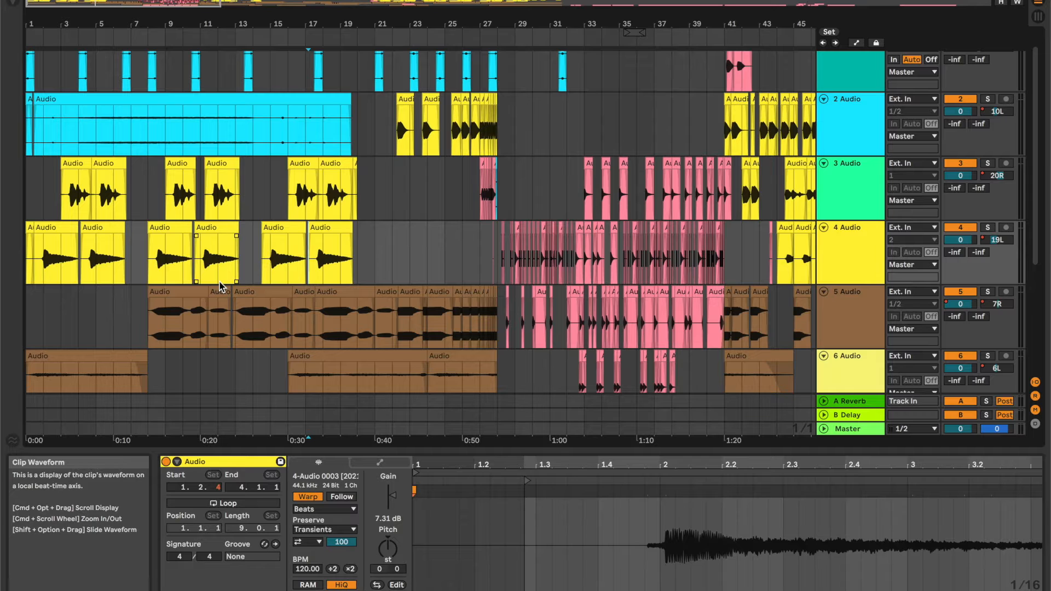
{"action": "scroll", "coordinate": [319, 315], "scroll_direction": "down", "scroll_amount": 3}
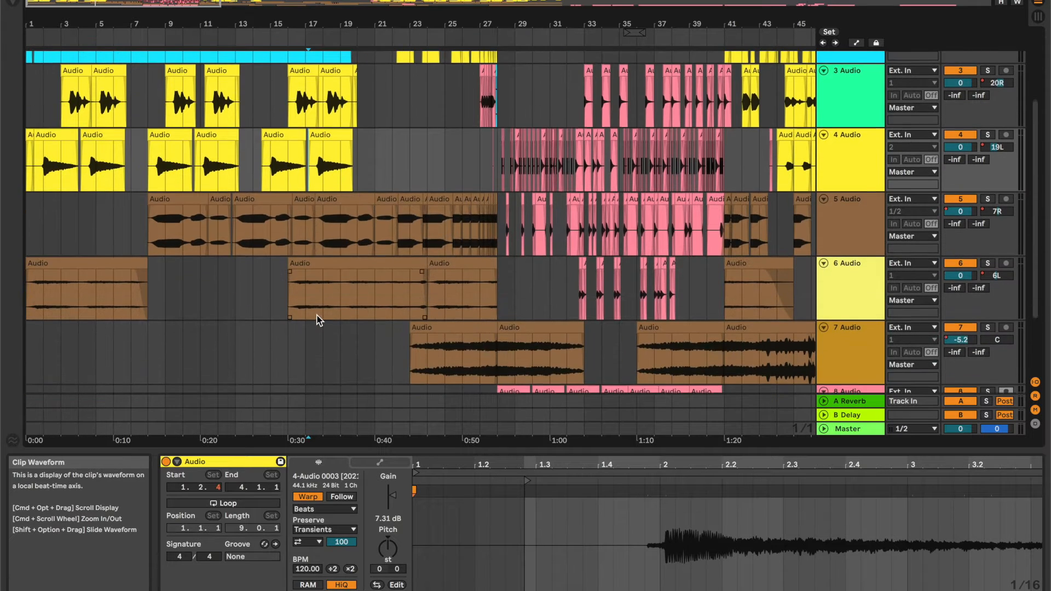
{"action": "scroll", "coordinate": [320, 317], "scroll_direction": "up", "scroll_amount": 4}
{"action": "scroll", "coordinate": [317, 307], "scroll_direction": "right", "scroll_amount": 2}
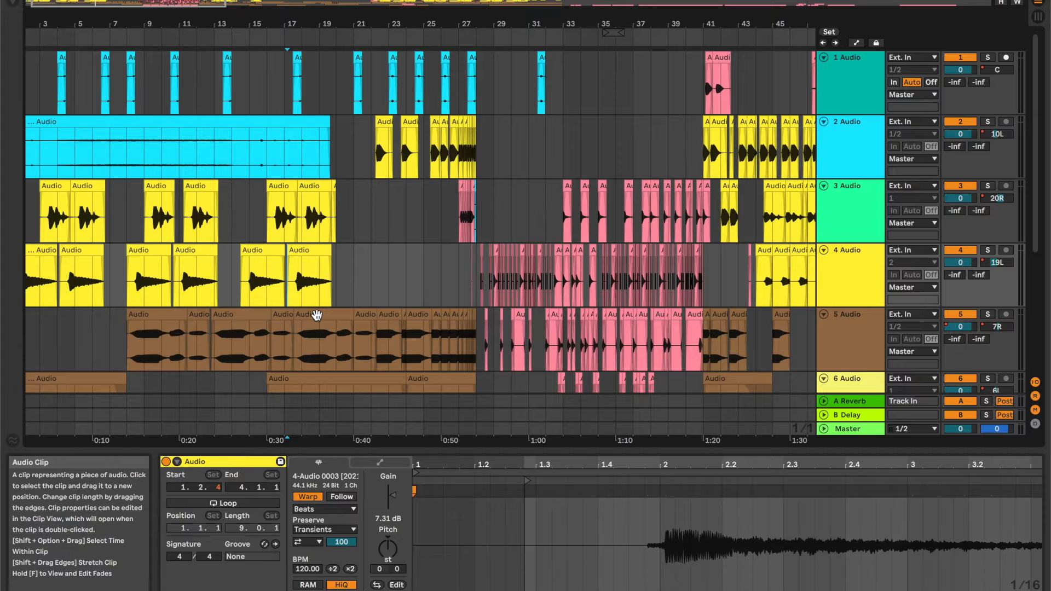
{"action": "scroll", "coordinate": [317, 315], "scroll_direction": "down", "scroll_amount": 3}
{"action": "scroll", "coordinate": [316, 315], "scroll_direction": "left", "scroll_amount": 1}
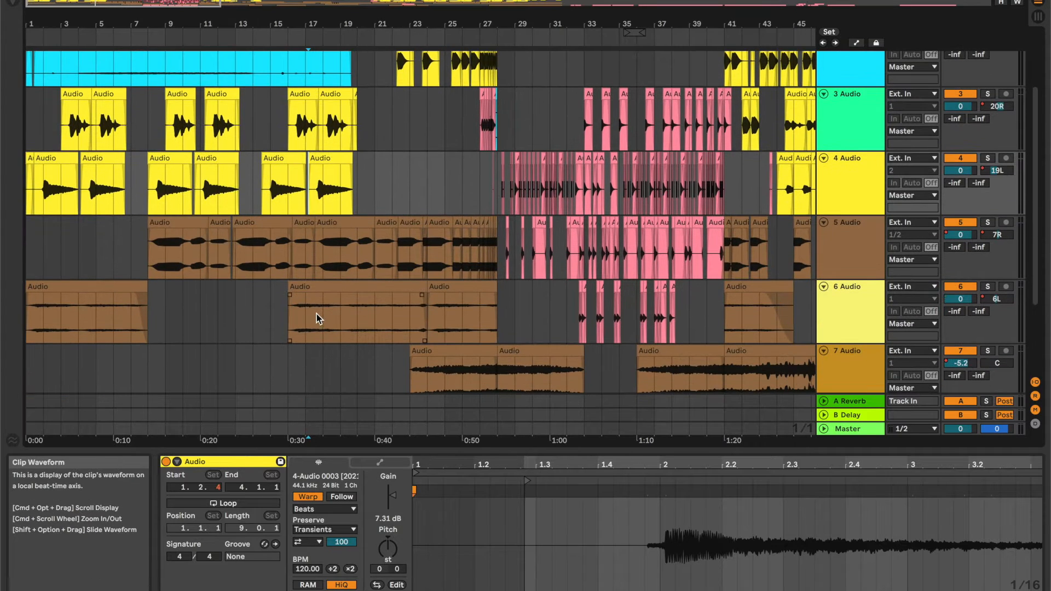
- Scan all eight audio tracks across bars 1 to 59, comparing how the yellow, brown and pink clips line up
{"action": "scroll", "coordinate": [243, 363], "scroll_direction": "down", "scroll_amount": 5}
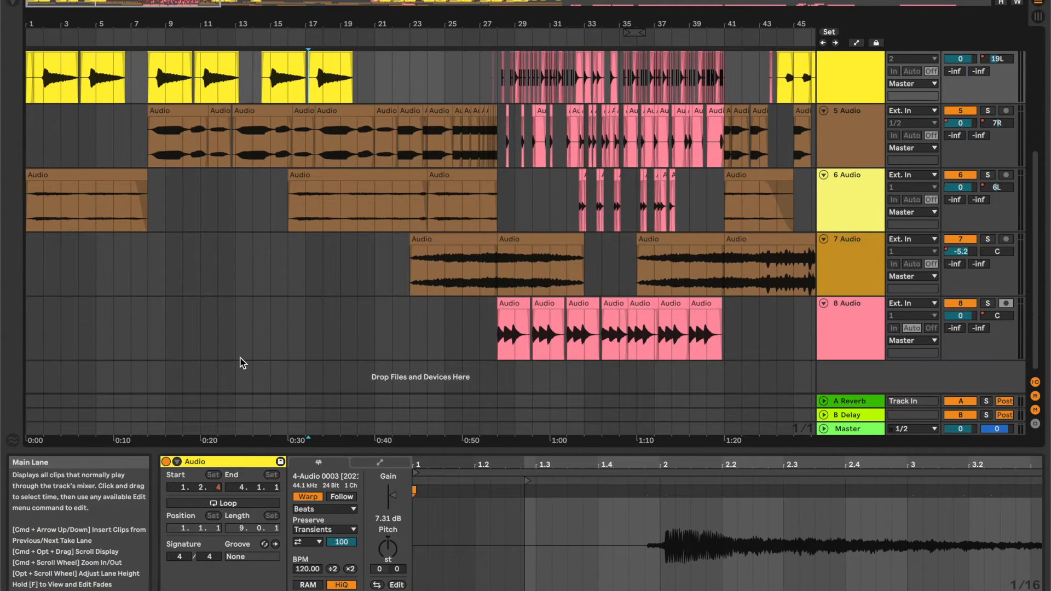
{"action": "scroll", "coordinate": [242, 363], "scroll_direction": "up", "scroll_amount": 8}
{"action": "scroll", "coordinate": [242, 363], "scroll_direction": "right", "scroll_amount": 1}
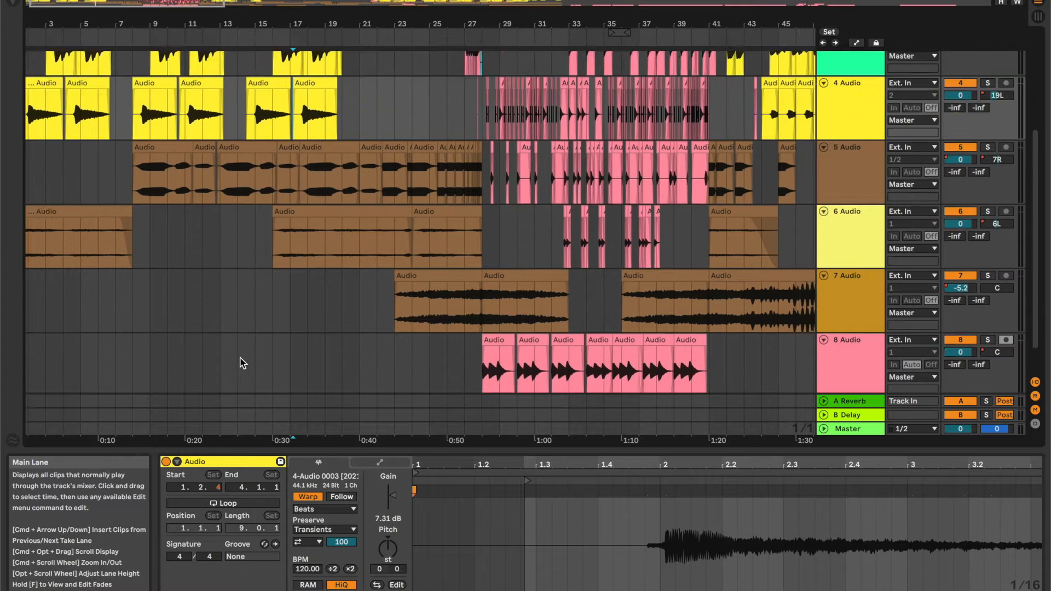
{"action": "scroll", "coordinate": [243, 363], "scroll_direction": "up", "scroll_amount": 1}
{"action": "scroll", "coordinate": [243, 363], "scroll_direction": "right", "scroll_amount": 3}
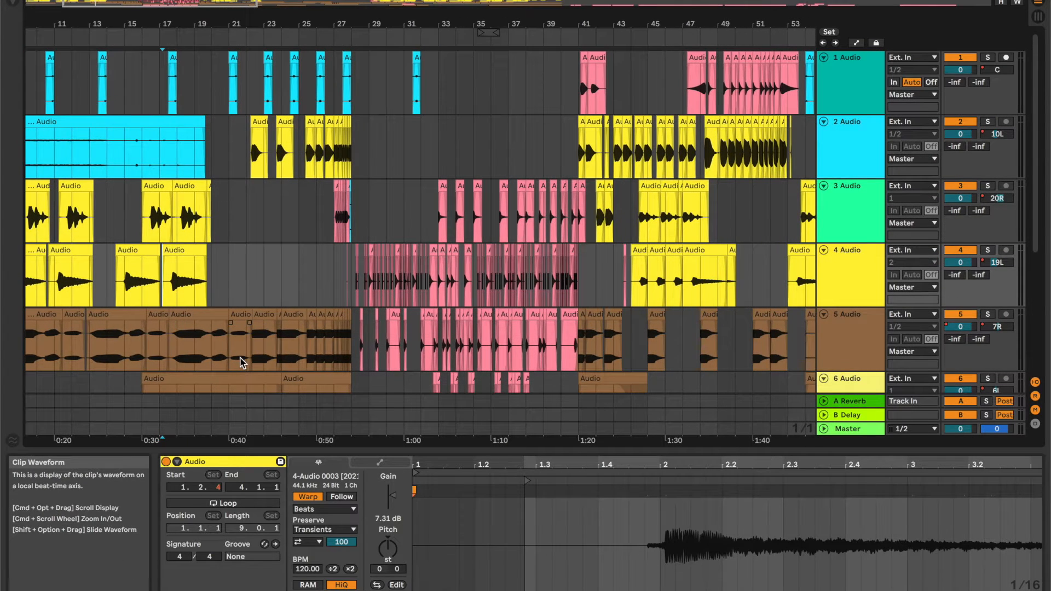
{"action": "scroll", "coordinate": [243, 363], "scroll_direction": "left", "scroll_amount": 4}
{"action": "scroll", "coordinate": [243, 363], "scroll_direction": "down", "scroll_amount": 8}
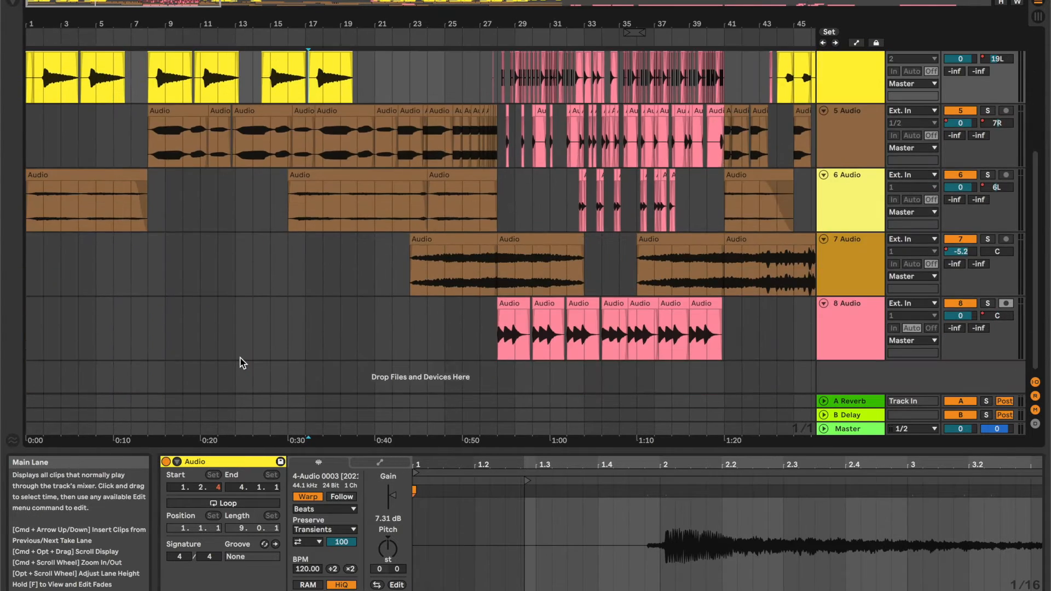
{"action": "scroll", "coordinate": [243, 363], "scroll_direction": "right", "scroll_amount": 5}
{"action": "scroll", "coordinate": [242, 363], "scroll_direction": "up", "scroll_amount": 2}
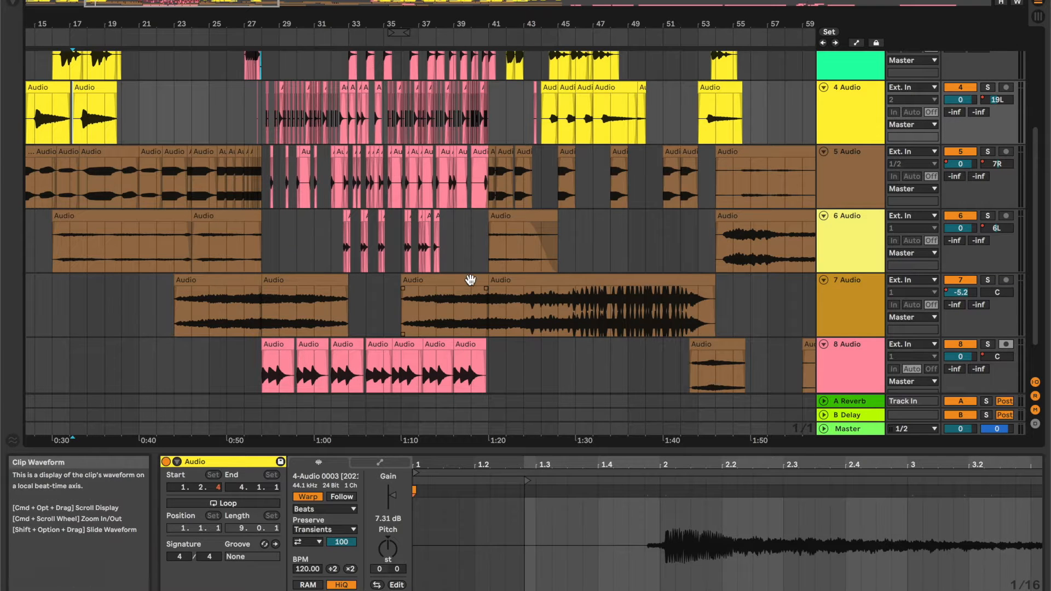
- Inspect the two adjoining brown clips on the 7 Audio track between bars 36 and 54
{"action": "left_click", "coordinate": [527, 282]}
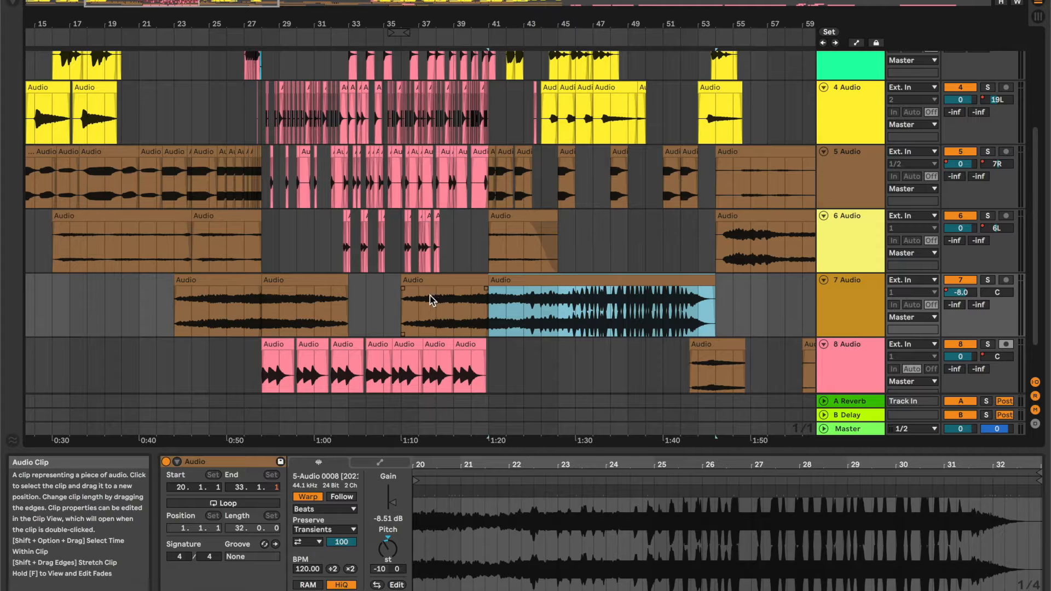
{"action": "left_click", "coordinate": [442, 281]}
{"action": "left_click", "coordinate": [673, 305]}
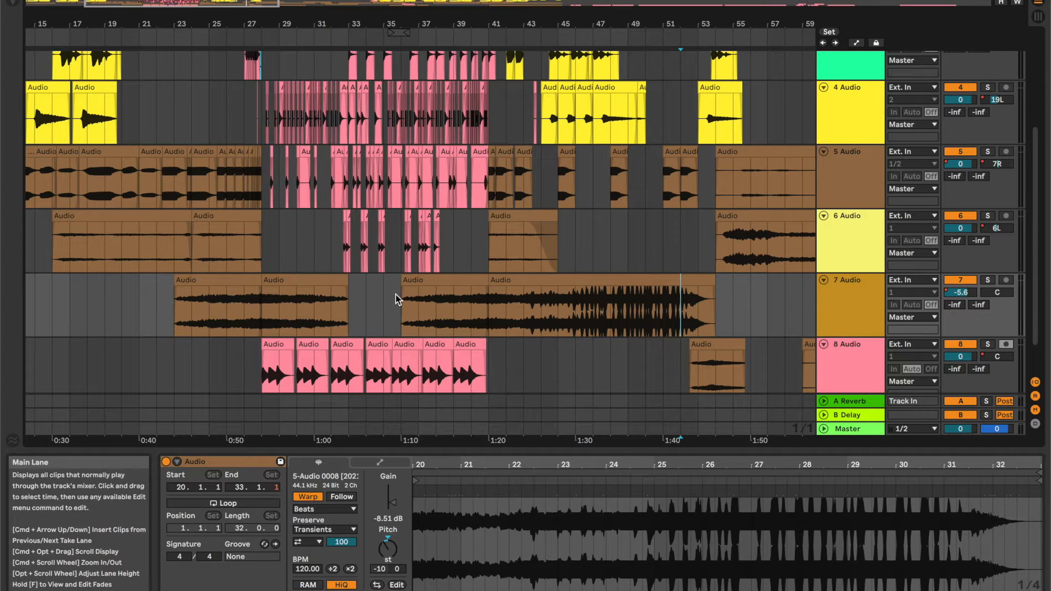
{"action": "scroll", "coordinate": [576, 372], "scroll_direction": "down", "scroll_amount": 3}
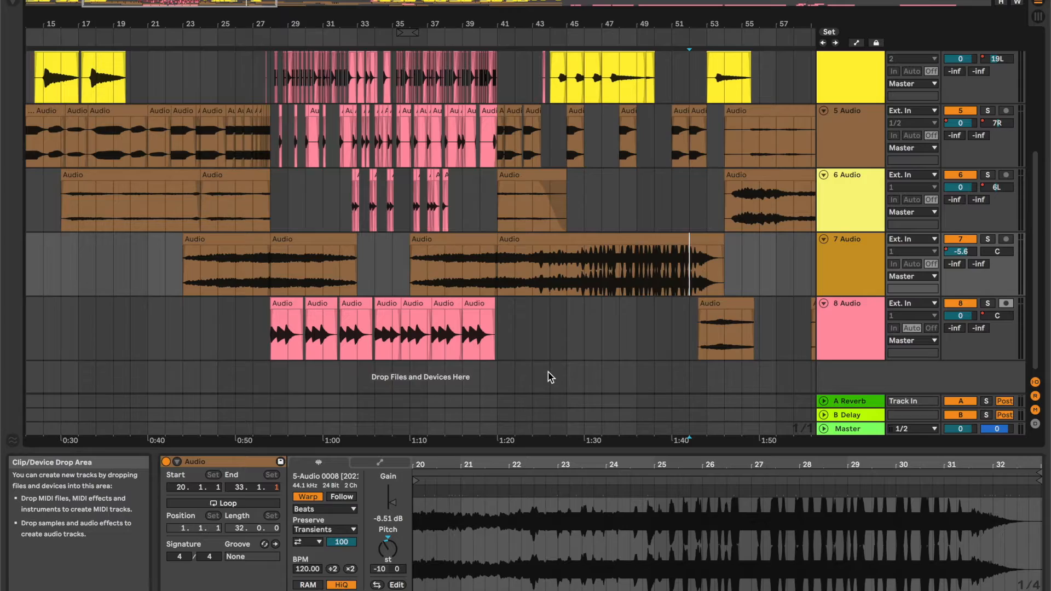
- Look over the yellow, blue and brown clips on tracks 1 to 6 between bars 41 and 123
{"action": "scroll", "coordinate": [548, 373], "scroll_direction": "right", "scroll_amount": 3}
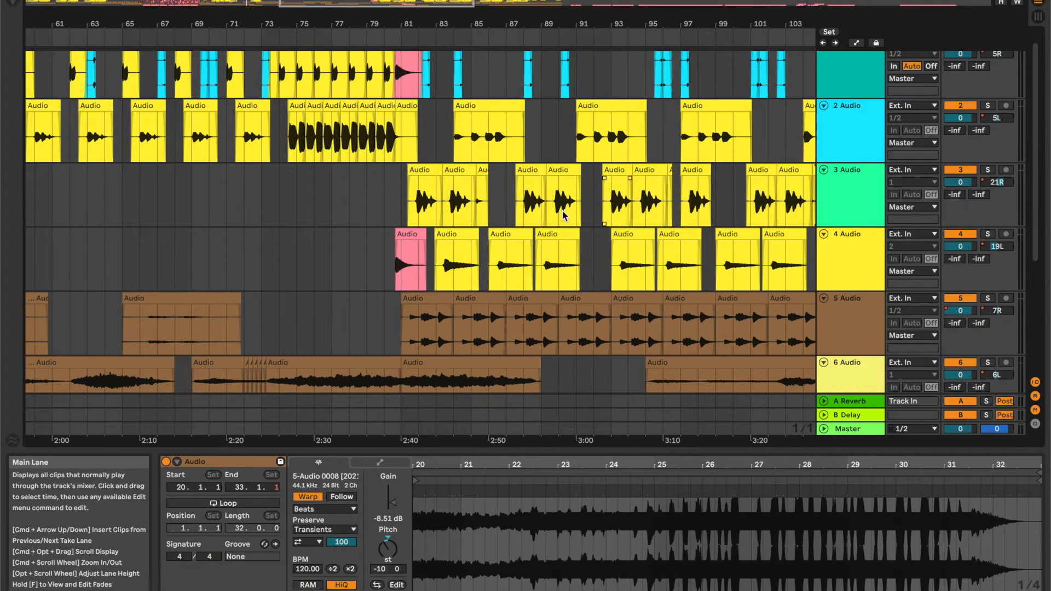
{"action": "scroll", "coordinate": [645, 205], "scroll_direction": "right", "scroll_amount": 10}
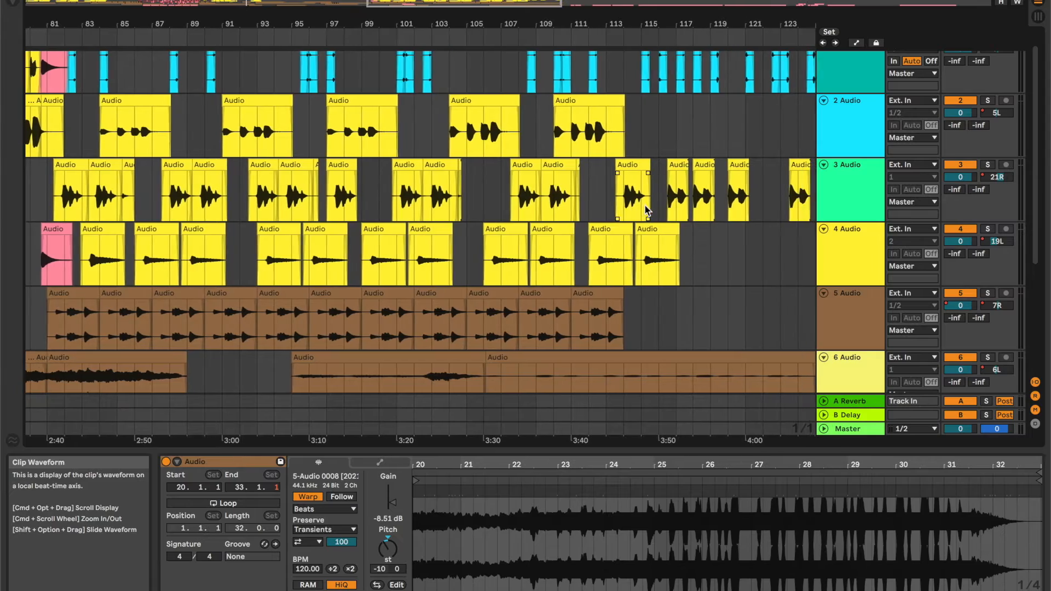
{"action": "scroll", "coordinate": [645, 206], "scroll_direction": "right", "scroll_amount": 5}
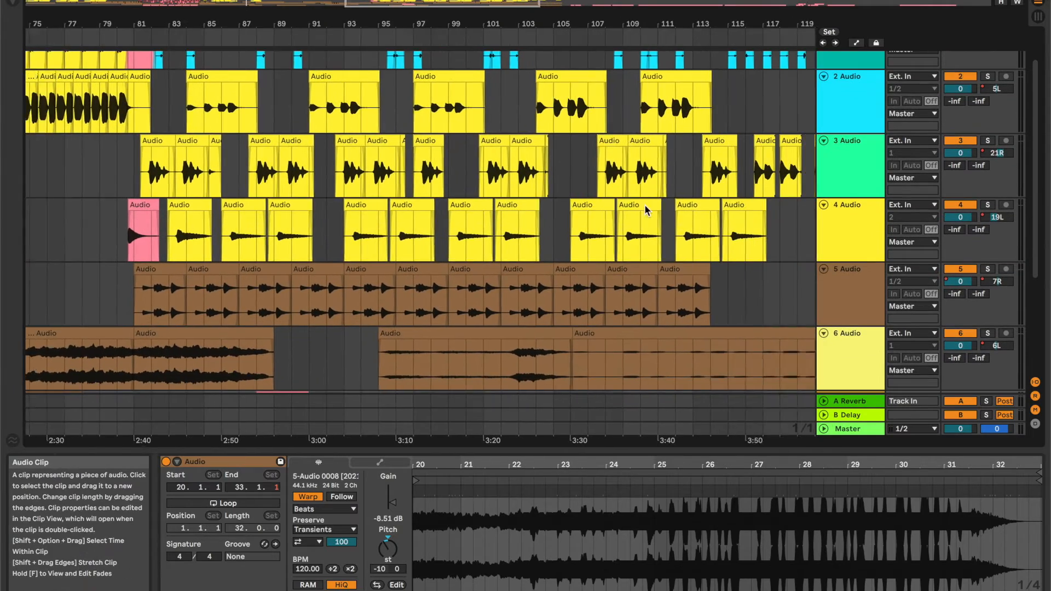
{"action": "scroll", "coordinate": [645, 205], "scroll_direction": "left", "scroll_amount": 20}
{"action": "scroll", "coordinate": [645, 205], "scroll_direction": "up", "scroll_amount": 2}
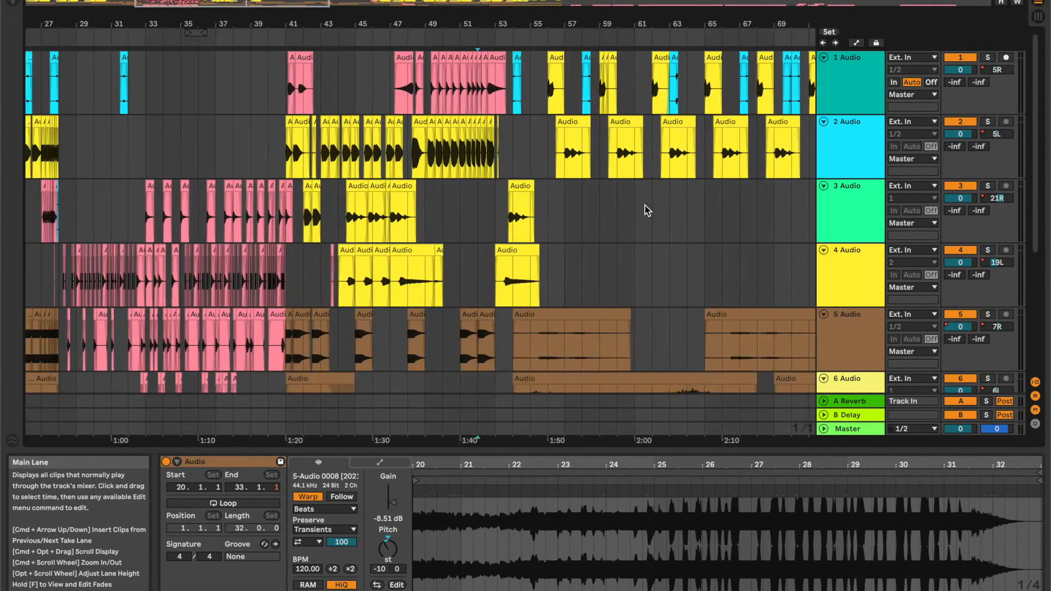
{"action": "scroll", "coordinate": [645, 210], "scroll_direction": "right", "scroll_amount": 15}
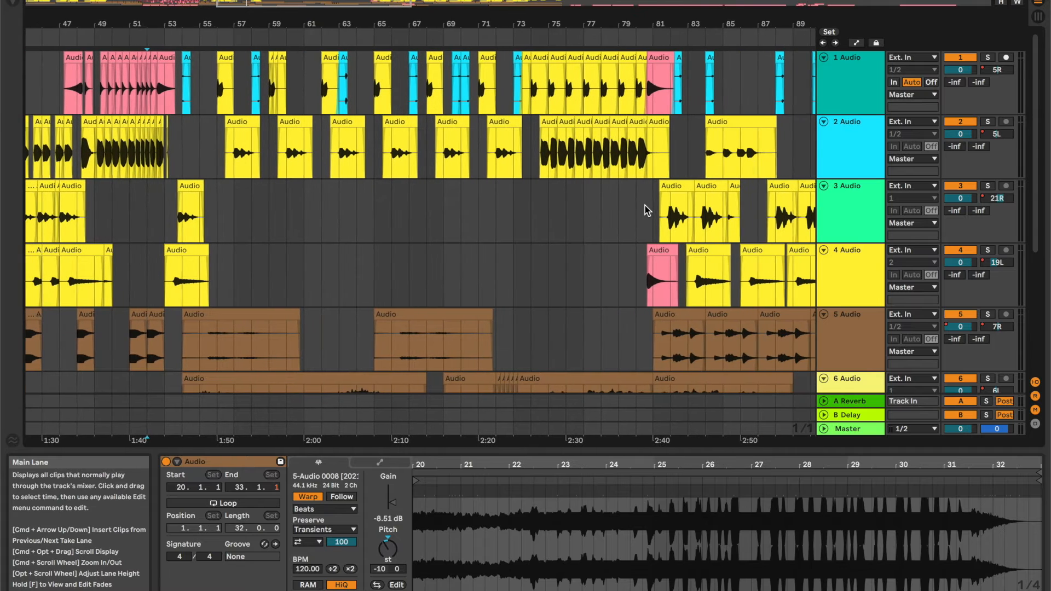
{"action": "scroll", "coordinate": [517, 193], "scroll_direction": "left", "scroll_amount": 3}
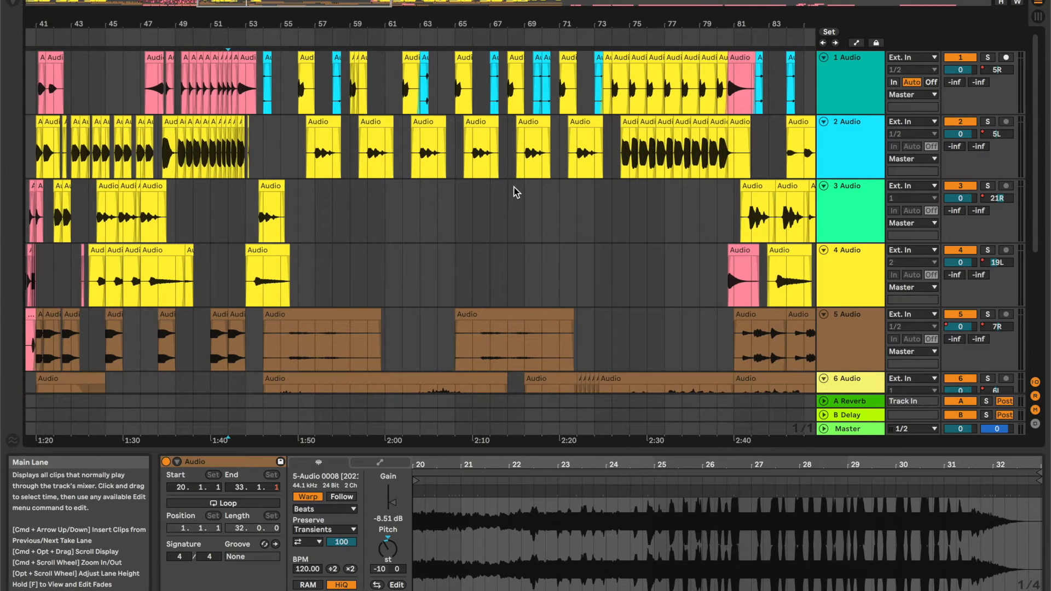
- Compare the short pink clips on 1 Audio with the yellow clips on 2 Audio up close between bars 45 and 53
{"action": "scroll", "coordinate": [270, 101], "scroll_direction": "up", "scroll_amount": 10}
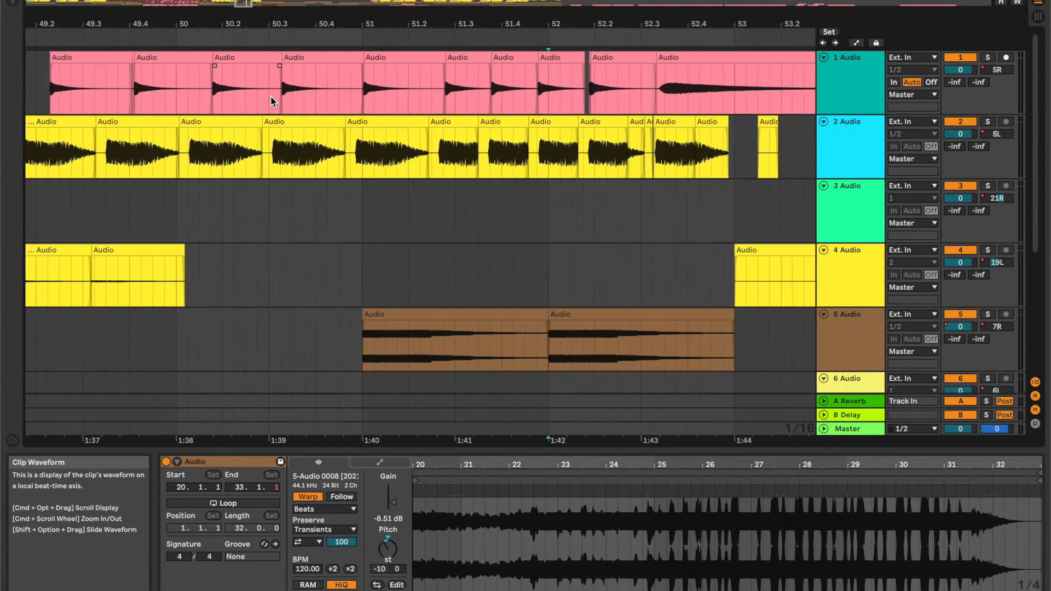
{"action": "scroll", "coordinate": [271, 95], "scroll_direction": "left", "scroll_amount": 5}
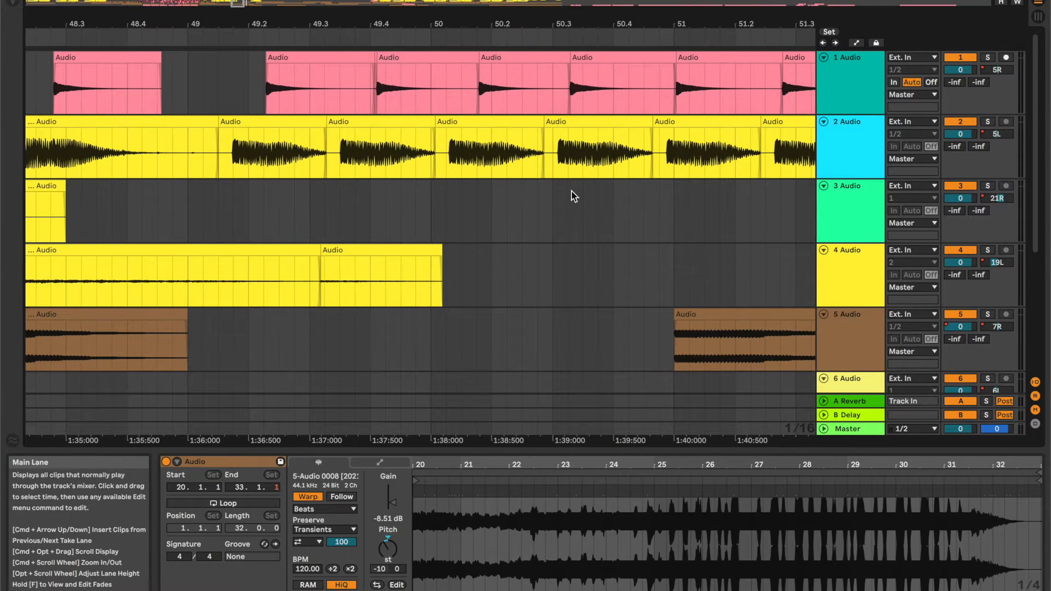
{"action": "scroll", "coordinate": [572, 193], "scroll_direction": "right", "scroll_amount": 1}
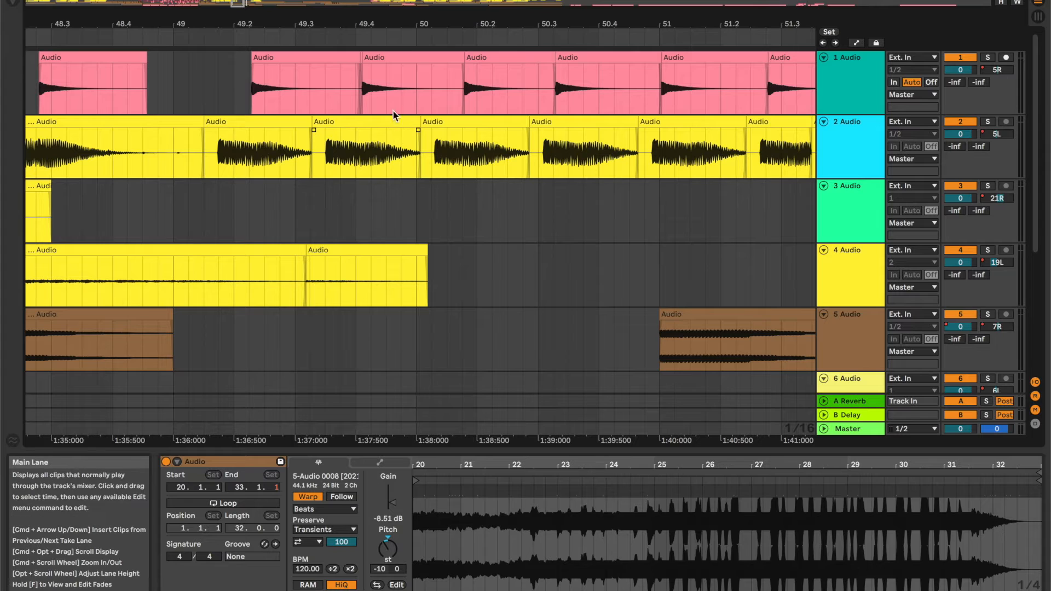
{"action": "left_click", "coordinate": [317, 84]}
{"action": "left_click", "coordinate": [341, 164]}
{"action": "left_click", "coordinate": [406, 86]}
{"action": "left_click", "coordinate": [471, 122]}
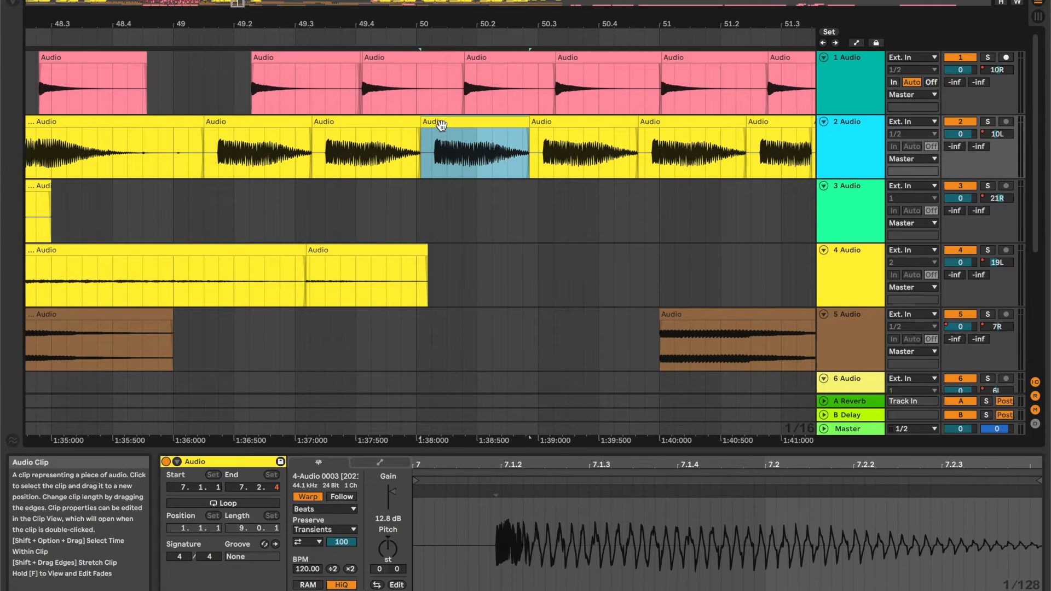
{"action": "scroll", "coordinate": [587, 238], "scroll_direction": "right", "scroll_amount": 15}
{"action": "scroll", "coordinate": [586, 232], "scroll_direction": "right", "scroll_amount": 15}
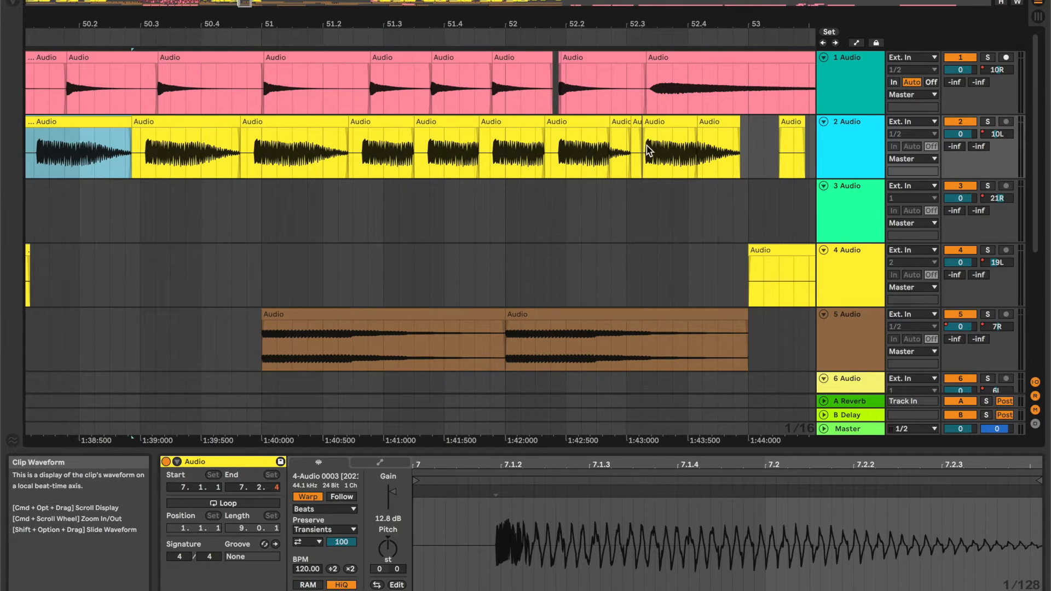
{"action": "scroll", "coordinate": [586, 244], "scroll_direction": "left", "scroll_amount": 20}
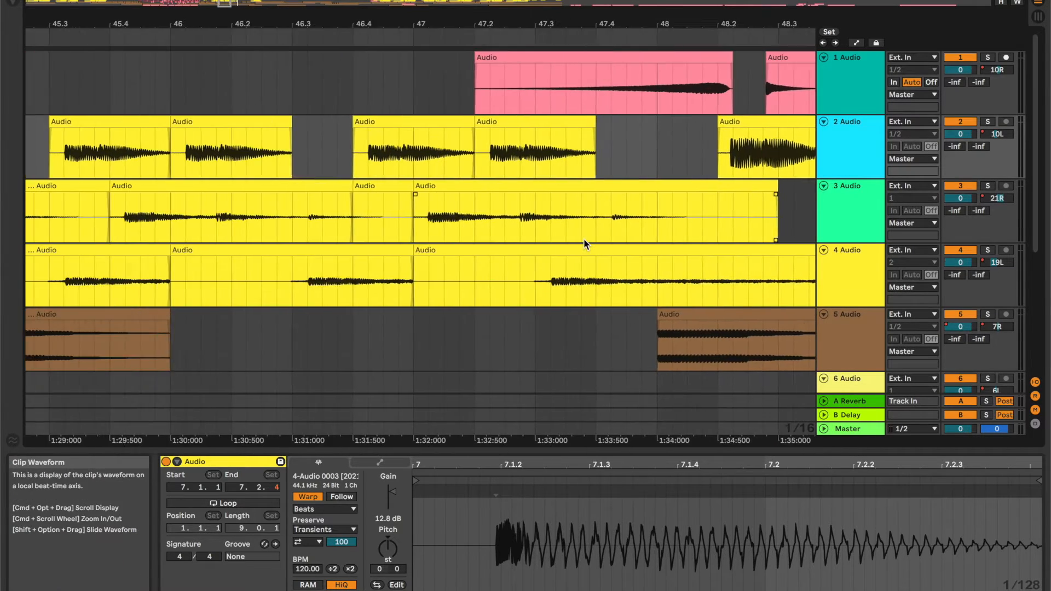
- Inspect the two adjoining brown clips on the 7 Audio track between bars 23 and 33
{"action": "scroll", "coordinate": [584, 244], "scroll_direction": "left", "scroll_amount": 15}
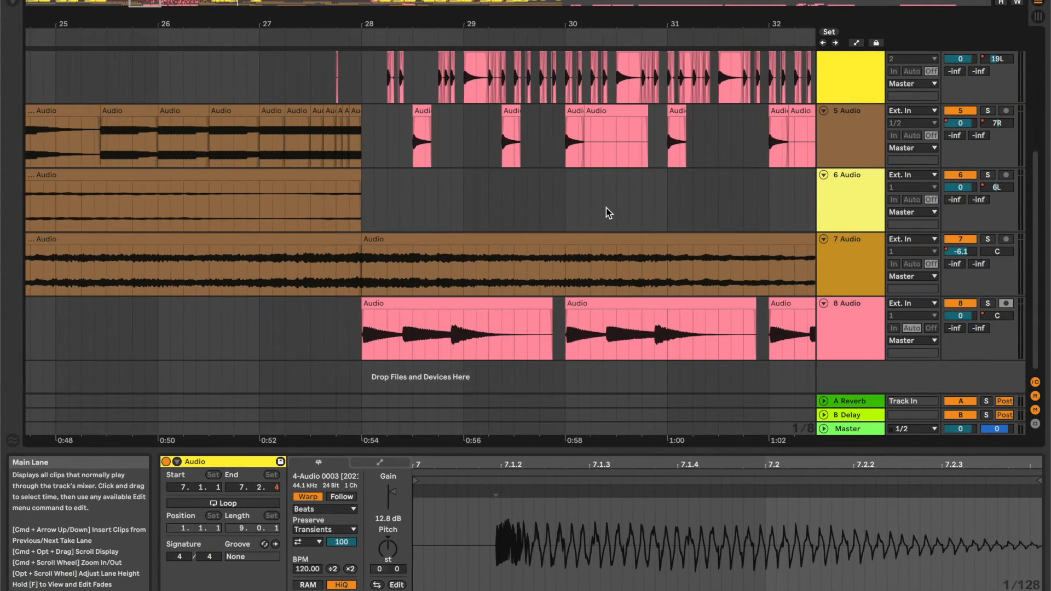
{"action": "left_click", "coordinate": [458, 264]}
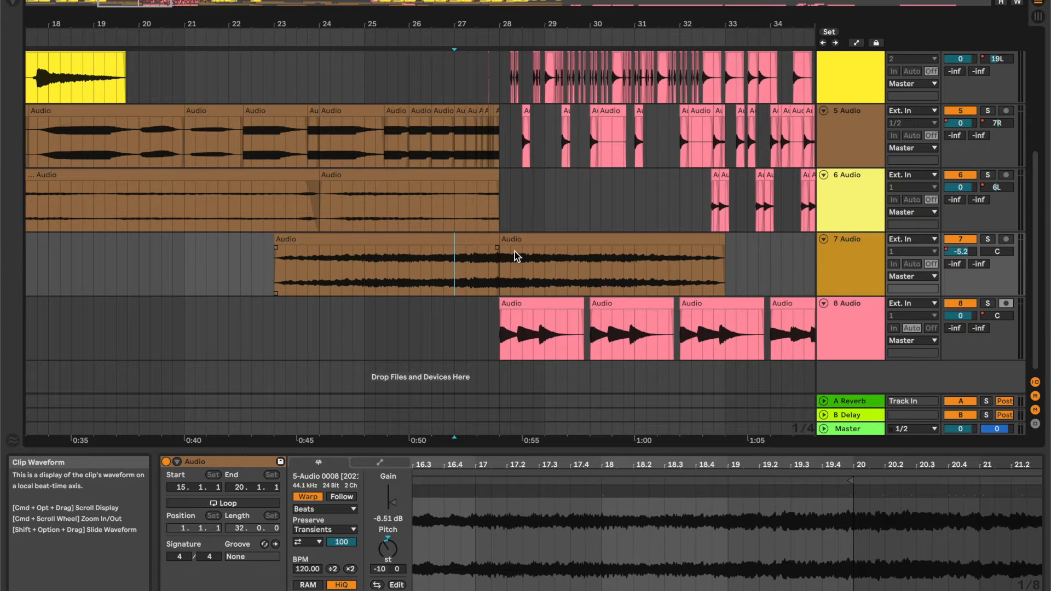
{"action": "left_click", "coordinate": [512, 252]}
{"action": "left_click", "coordinate": [522, 243]}
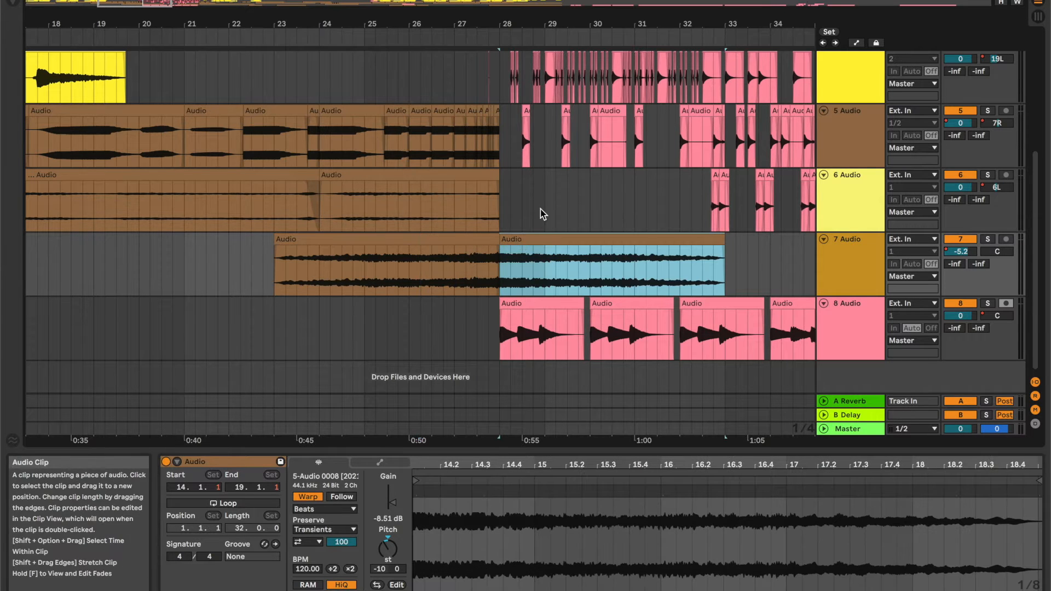
- Follow the clips on all tracks from bar 44 to bar 96, comparing upper and lower tracks along the way
{"action": "scroll", "coordinate": [541, 211], "scroll_direction": "right", "scroll_amount": 10}
{"action": "scroll", "coordinate": [540, 209], "scroll_direction": "right", "scroll_amount": 10}
{"action": "scroll", "coordinate": [540, 209], "scroll_direction": "up", "scroll_amount": 5}
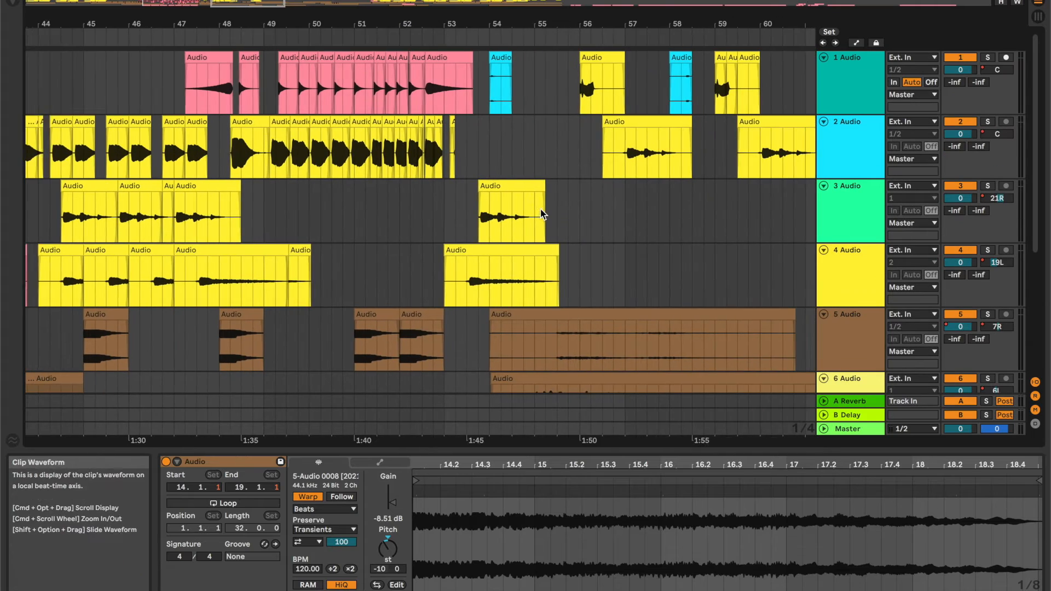
{"action": "scroll", "coordinate": [540, 210], "scroll_direction": "down", "scroll_amount": 5}
{"action": "scroll", "coordinate": [540, 209], "scroll_direction": "right", "scroll_amount": 10}
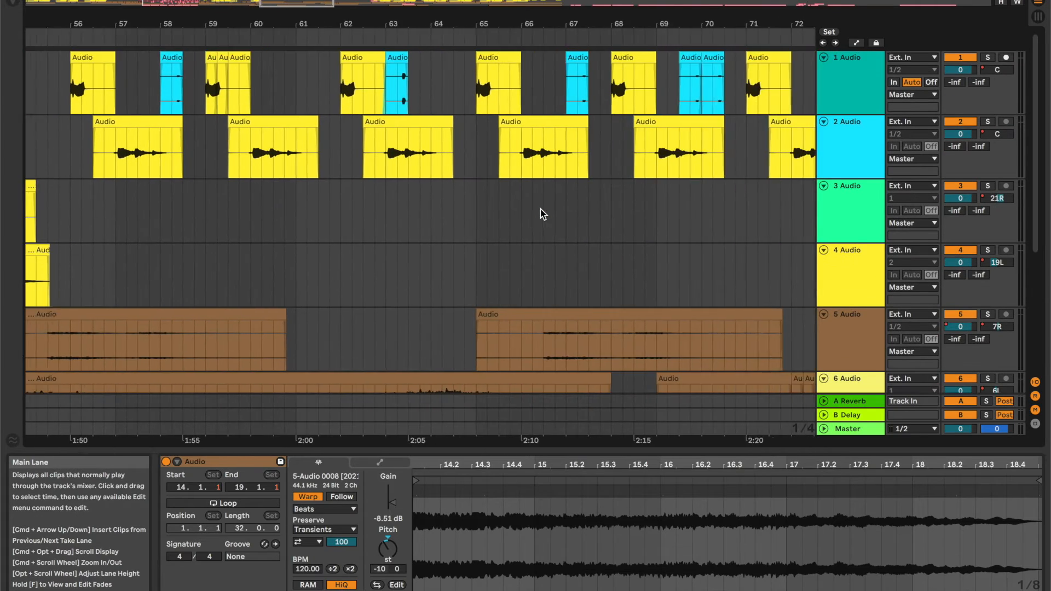
{"action": "scroll", "coordinate": [540, 209], "scroll_direction": "right", "scroll_amount": 9}
{"action": "scroll", "coordinate": [541, 209], "scroll_direction": "up", "scroll_amount": 5}
{"action": "scroll", "coordinate": [540, 209], "scroll_direction": "down", "scroll_amount": 5}
{"action": "scroll", "coordinate": [542, 213], "scroll_direction": "right", "scroll_amount": 9}
{"action": "scroll", "coordinate": [542, 213], "scroll_direction": "up", "scroll_amount": 4}
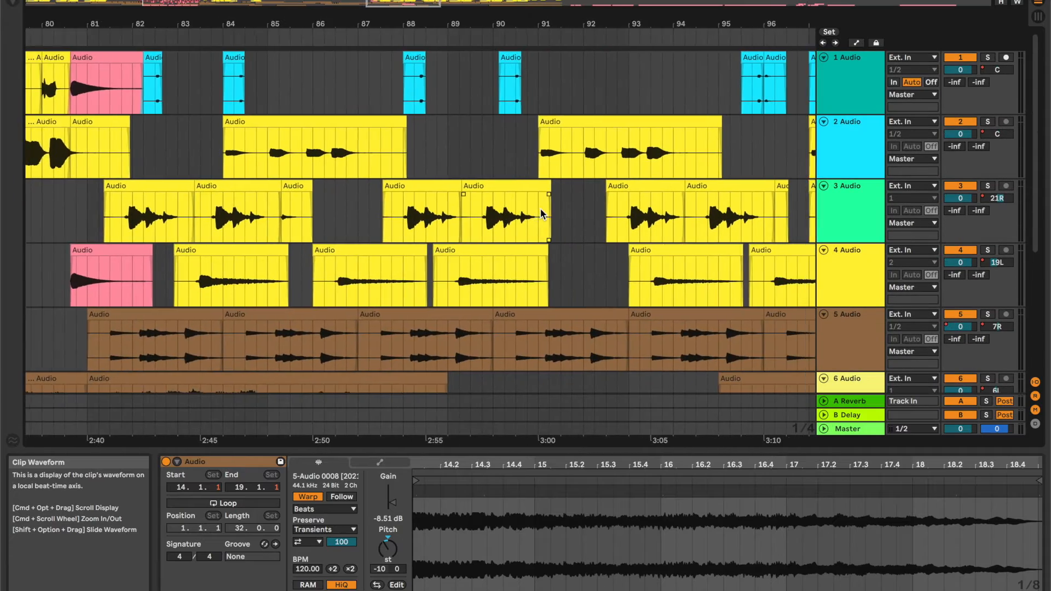
- Examine the clips on the tracks from bar 96 to the end of the section past bar 124
{"action": "scroll", "coordinate": [541, 213], "scroll_direction": "down", "scroll_amount": 5}
{"action": "scroll", "coordinate": [540, 213], "scroll_direction": "right", "scroll_amount": 10}
{"action": "scroll", "coordinate": [541, 214], "scroll_direction": "up", "scroll_amount": 4}
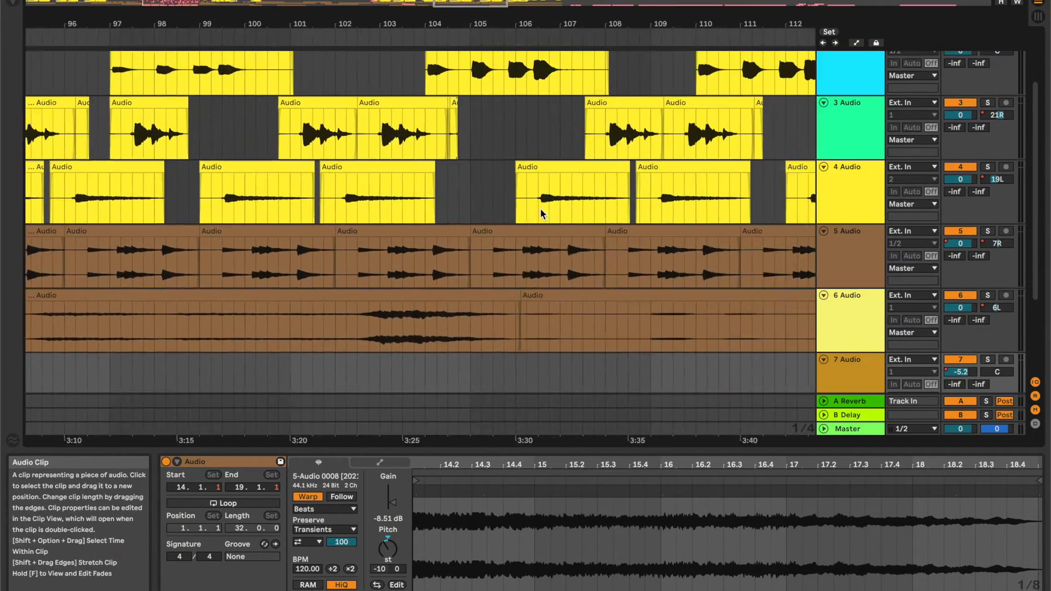
{"action": "scroll", "coordinate": [541, 209], "scroll_direction": "left", "scroll_amount": 10}
{"action": "scroll", "coordinate": [540, 209], "scroll_direction": "up", "scroll_amount": 2}
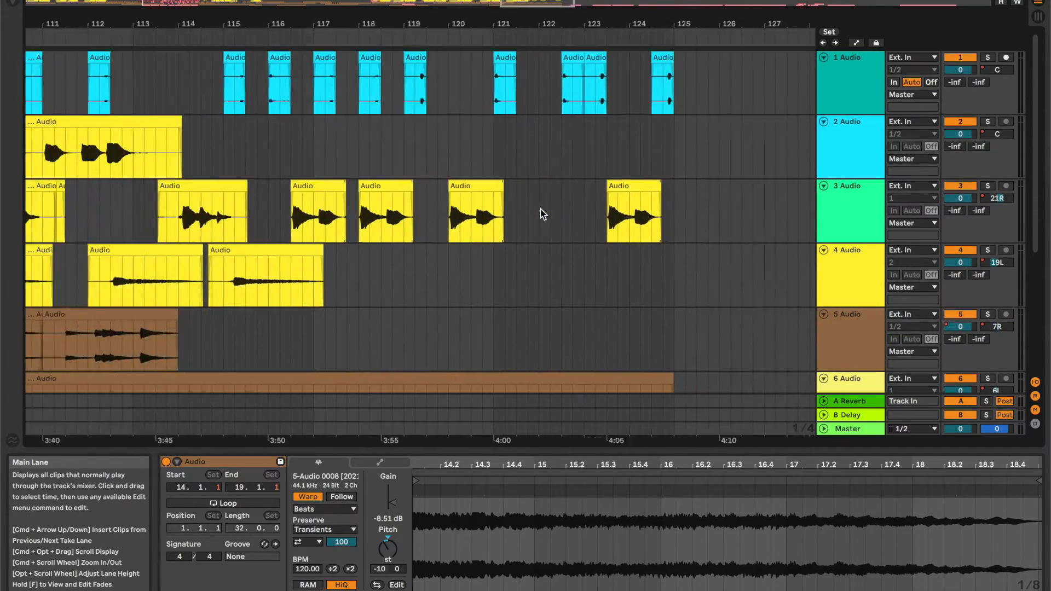
- Review how the blue, yellow and brown clips are laid out on the tracks in the first 18 bars
{"action": "scroll", "coordinate": [540, 213], "scroll_direction": "left", "scroll_amount": 20}
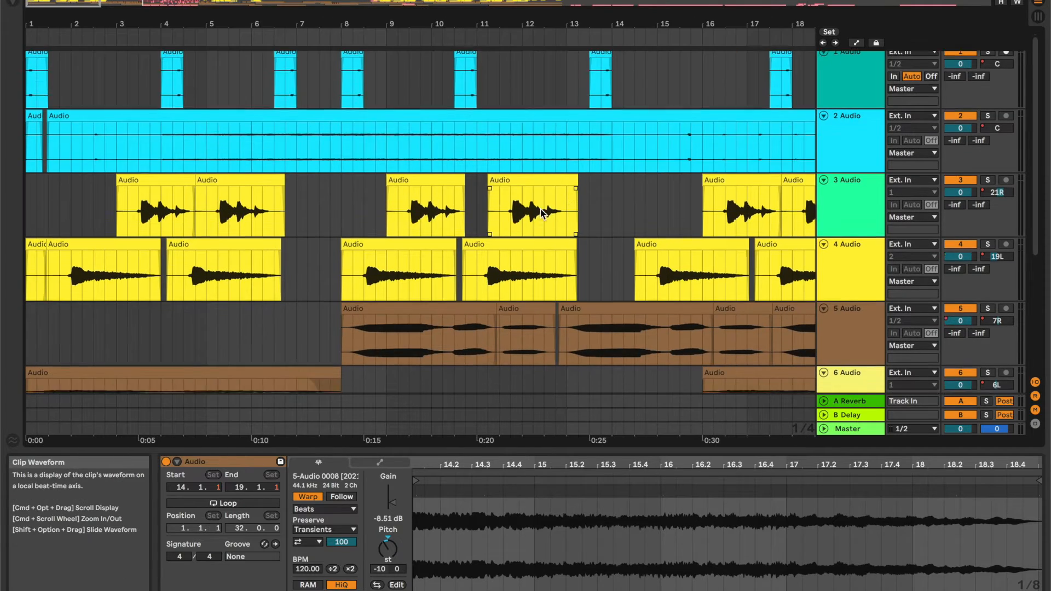
{"action": "scroll", "coordinate": [542, 213], "scroll_direction": "down", "scroll_amount": 5}
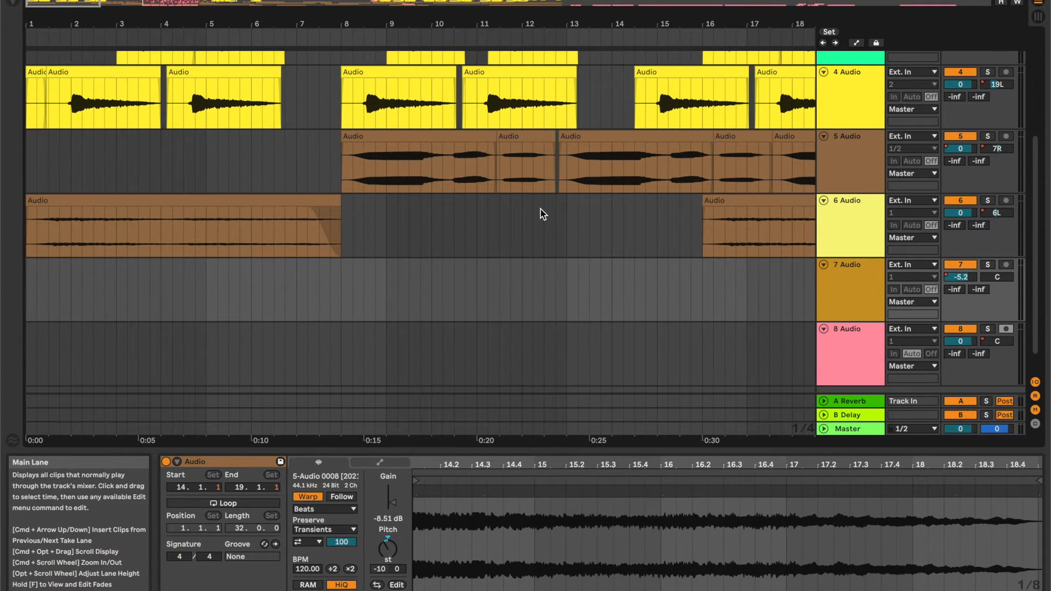
{"action": "scroll", "coordinate": [540, 209], "scroll_direction": "up", "scroll_amount": 5}
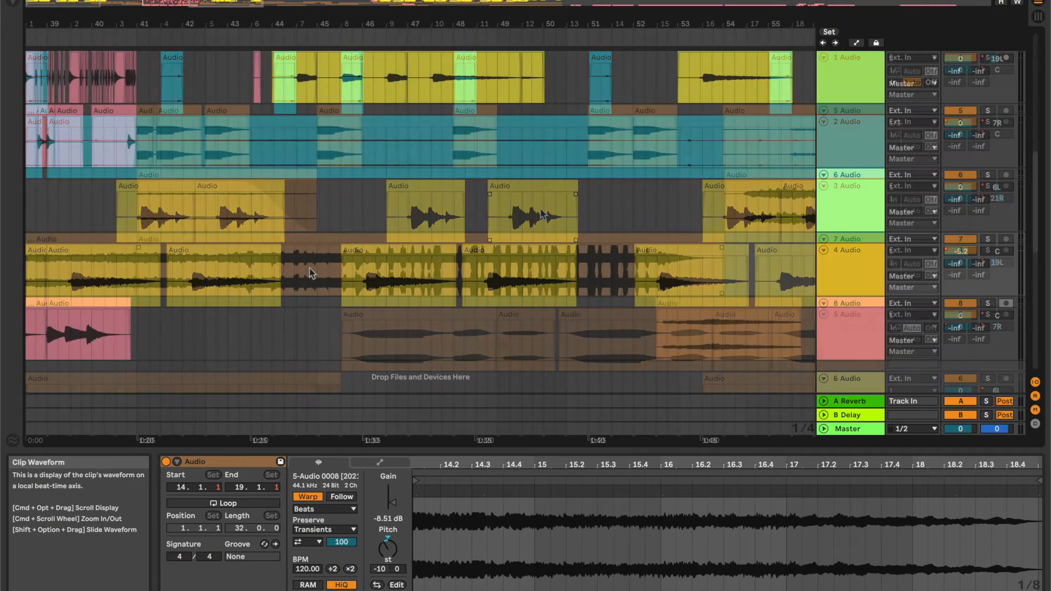
- Compare the clips on the upper tracks from bar 45 with the brown clips on tracks 5 to 8 through bar 75
{"action": "scroll", "coordinate": [310, 269], "scroll_direction": "right", "scroll_amount": 5}
{"action": "scroll", "coordinate": [310, 268], "scroll_direction": "right", "scroll_amount": 2}
{"action": "scroll", "coordinate": [310, 268], "scroll_direction": "up", "scroll_amount": 5}
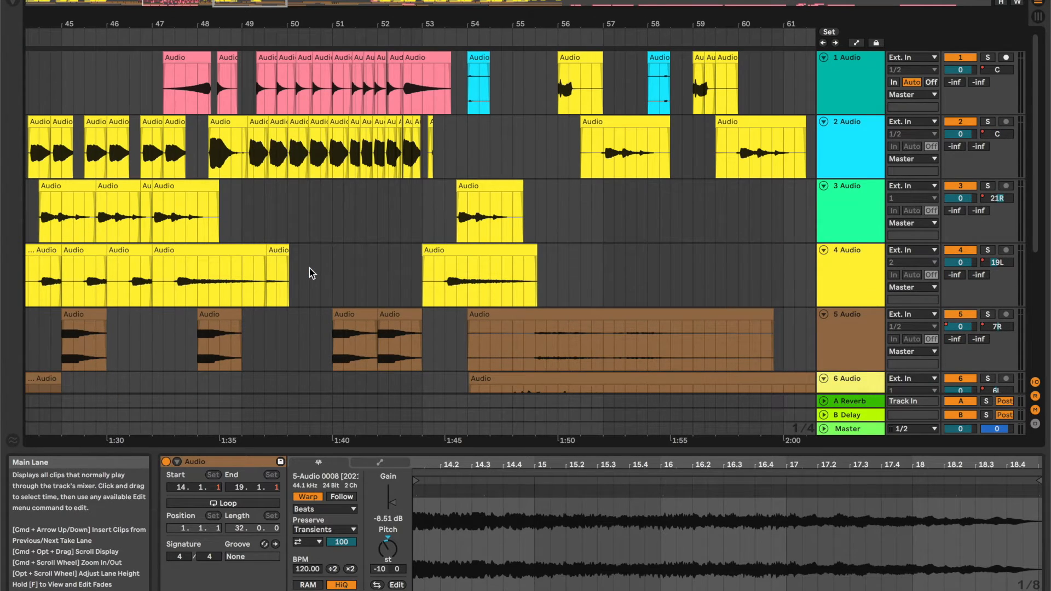
{"action": "scroll", "coordinate": [310, 268], "scroll_direction": "down", "scroll_amount": 5}
{"action": "scroll", "coordinate": [310, 268], "scroll_direction": "right", "scroll_amount": 10}
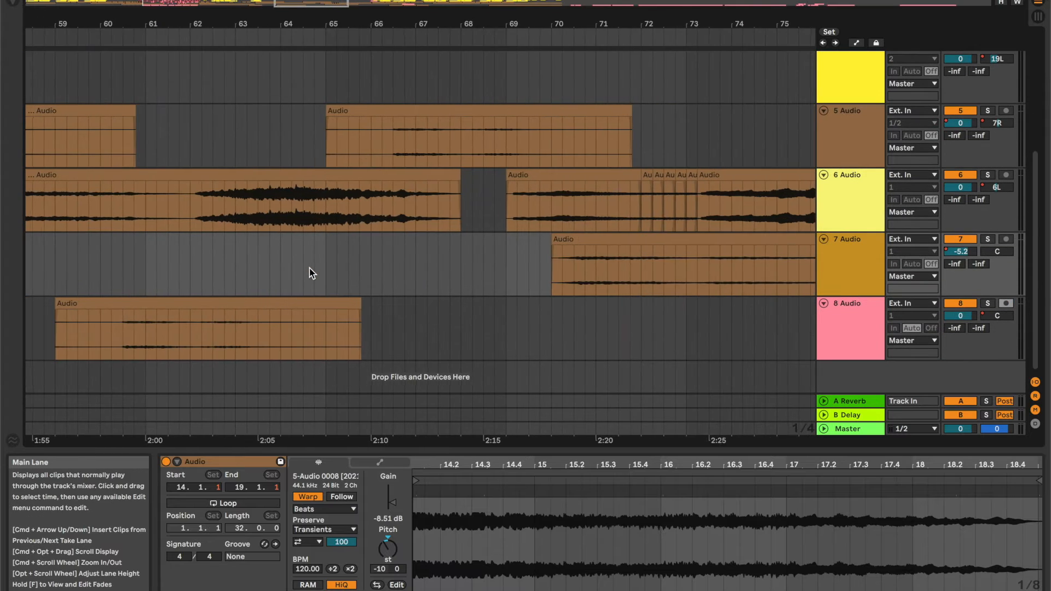
- Inspect the run of very short brown clips on the 6 Audio track around bars 72 and 73
{"action": "scroll", "coordinate": [310, 268], "scroll_direction": "right", "scroll_amount": 3}
{"action": "left_click", "coordinate": [464, 204]}
{"action": "left_click", "coordinate": [474, 203]}
- Examine the brown and pink clips on tracks 5 to 8 between bars 85 and 101
{"action": "scroll", "coordinate": [563, 141], "scroll_direction": "up", "scroll_amount": 1}
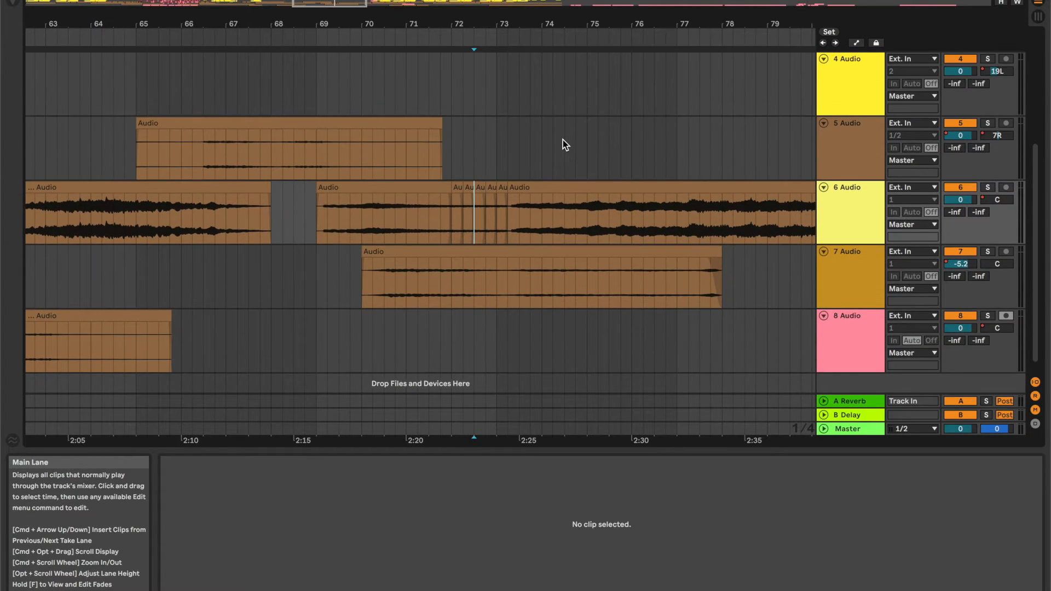
{"action": "scroll", "coordinate": [563, 139], "scroll_direction": "up", "scroll_amount": 4}
{"action": "scroll", "coordinate": [562, 139], "scroll_direction": "right", "scroll_amount": 8}
{"action": "scroll", "coordinate": [563, 139], "scroll_direction": "right", "scroll_amount": 10}
{"action": "scroll", "coordinate": [563, 139], "scroll_direction": "down", "scroll_amount": 5}
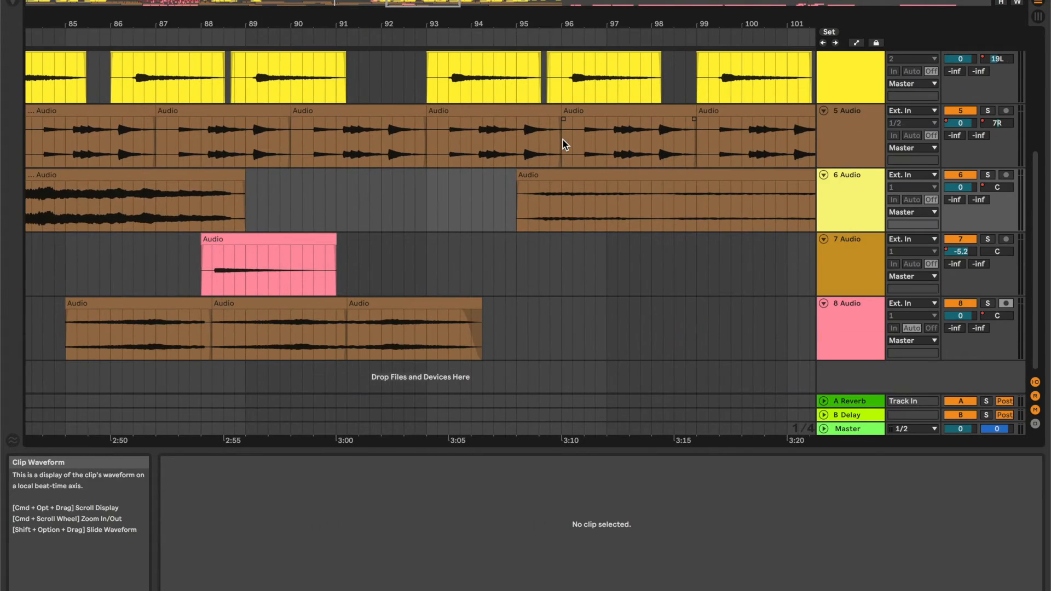
- Compare the blue and yellow clips on the upper tracks with the brown clips on tracks 5 and 6 between bars 85 and 118
{"action": "scroll", "coordinate": [563, 141], "scroll_direction": "up", "scroll_amount": 4}
{"action": "scroll", "coordinate": [563, 141], "scroll_direction": "right", "scroll_amount": 5}
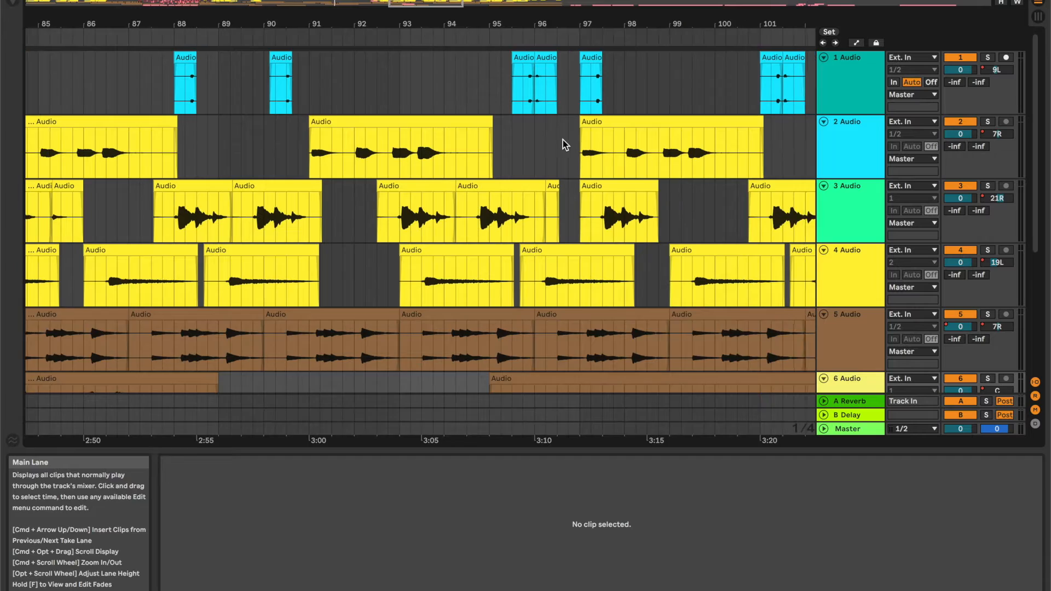
{"action": "scroll", "coordinate": [563, 139], "scroll_direction": "down", "scroll_amount": 2}
{"action": "scroll", "coordinate": [563, 140], "scroll_direction": "right", "scroll_amount": 15}
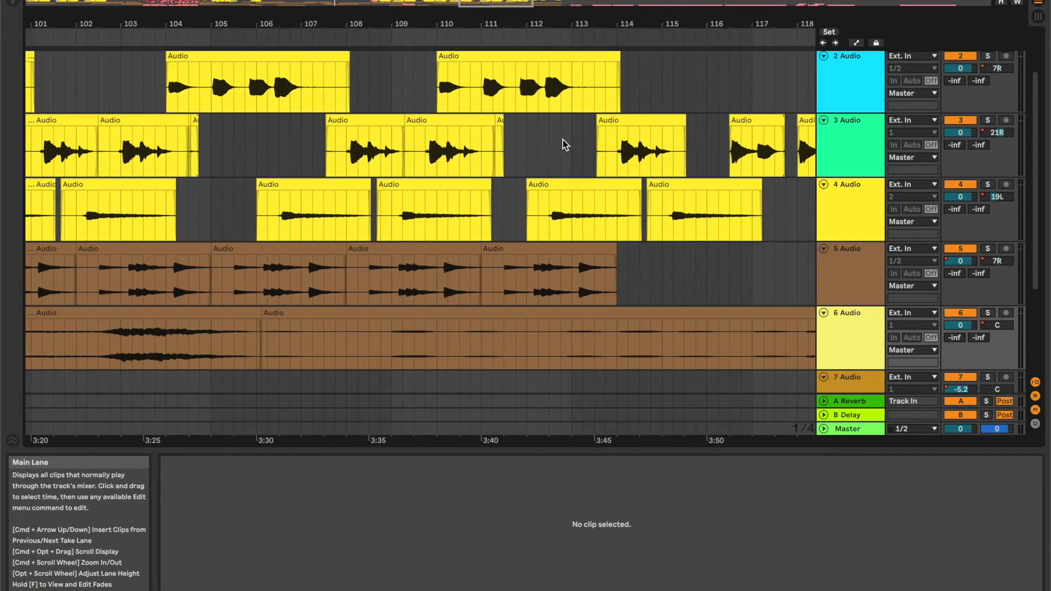
{"action": "scroll", "coordinate": [563, 140], "scroll_direction": "left", "scroll_amount": 20}
{"action": "scroll", "coordinate": [563, 139], "scroll_direction": "up", "scroll_amount": 2}
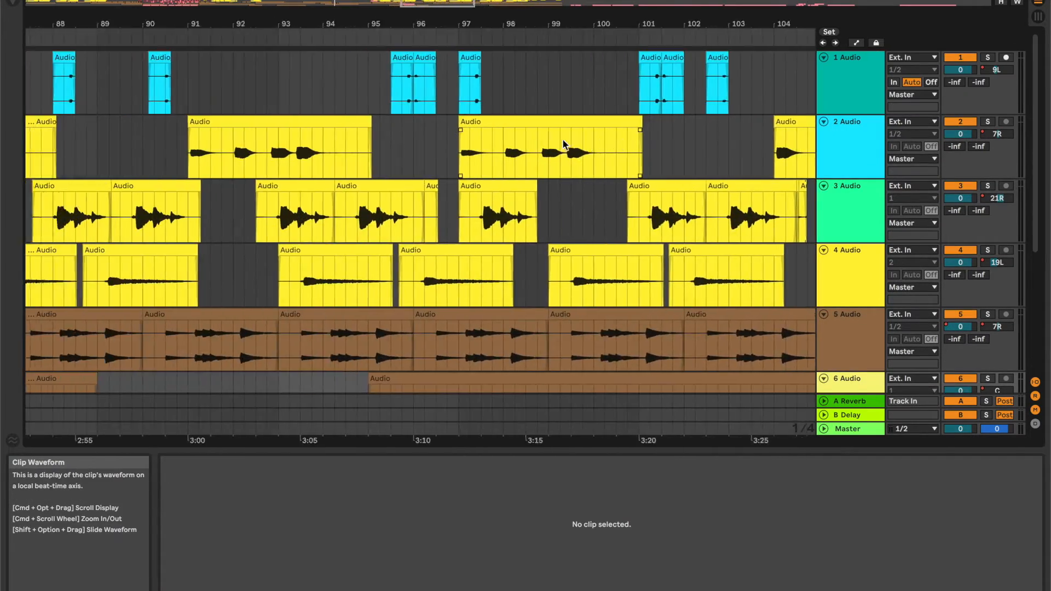
- Review the clip layout in the opening section through bar 30, comparing the blue and yellow clips with the brown ones below
{"action": "scroll", "coordinate": [563, 141], "scroll_direction": "left", "scroll_amount": 20}
{"action": "scroll", "coordinate": [563, 141], "scroll_direction": "down", "scroll_amount": 1}
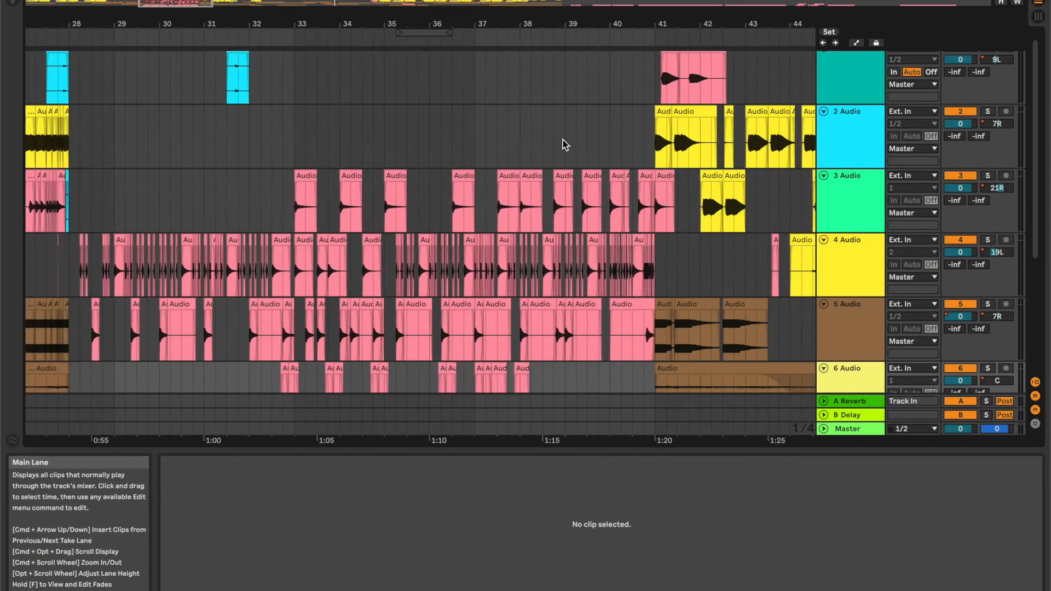
{"action": "scroll", "coordinate": [563, 140], "scroll_direction": "left", "scroll_amount": 17}
{"action": "scroll", "coordinate": [563, 139], "scroll_direction": "down", "scroll_amount": 3}
{"action": "scroll", "coordinate": [563, 140], "scroll_direction": "up", "scroll_amount": 5}
{"action": "scroll", "coordinate": [562, 140], "scroll_direction": "right", "scroll_amount": 7}
{"action": "scroll", "coordinate": [563, 140], "scroll_direction": "down", "scroll_amount": 3}
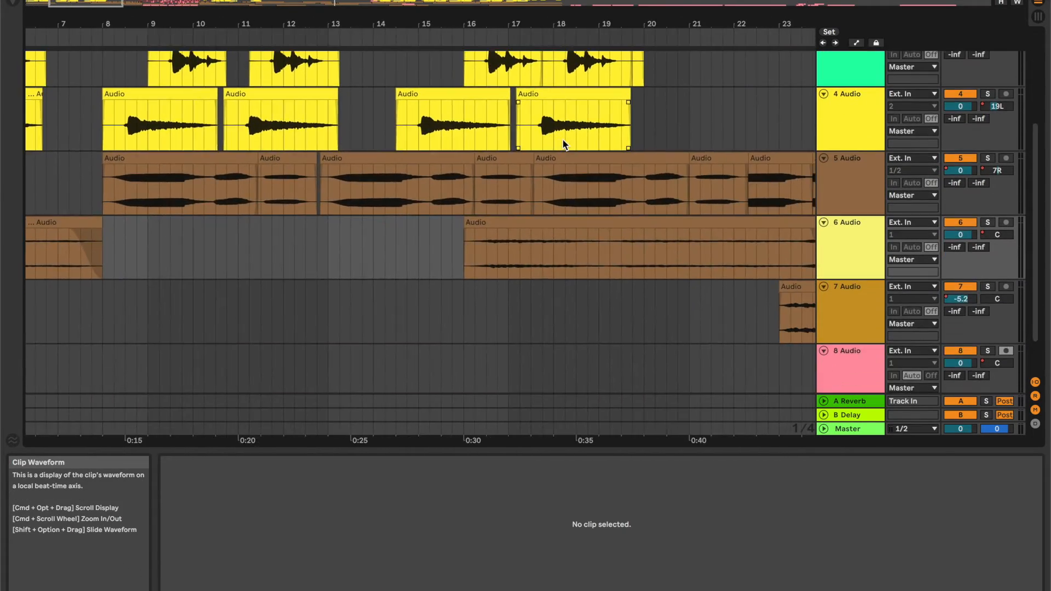
{"action": "scroll", "coordinate": [563, 139], "scroll_direction": "up", "scroll_amount": 1}
{"action": "scroll", "coordinate": [563, 140], "scroll_direction": "up", "scroll_amount": 1}
{"action": "scroll", "coordinate": [563, 140], "scroll_direction": "right", "scroll_amount": 17}
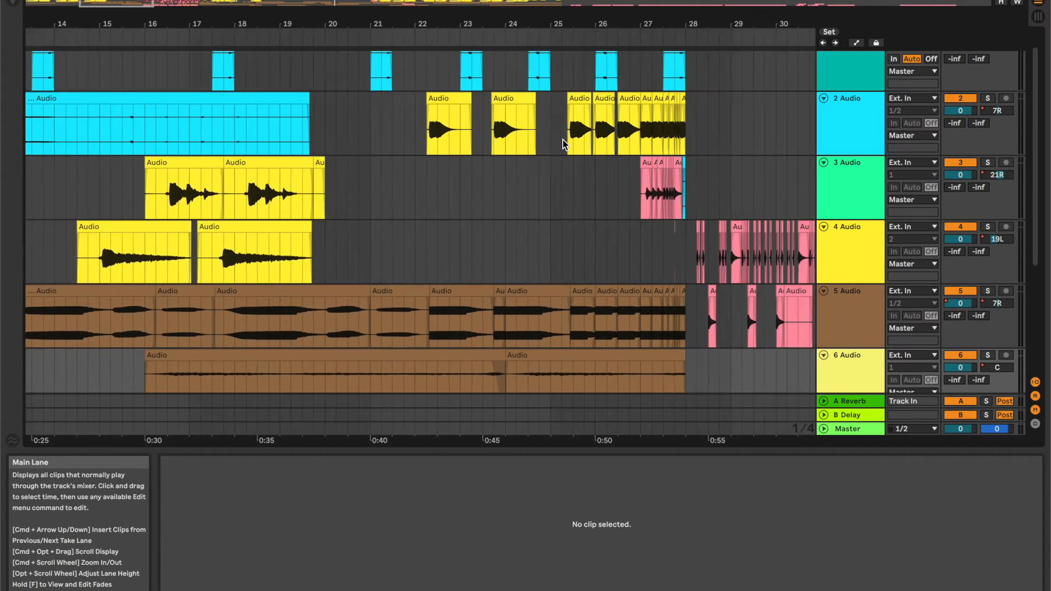
- Examine the dense pink clips on tracks 3 to 8 between bars 28 and 41 against the surrounding sections
{"action": "scroll", "coordinate": [563, 139], "scroll_direction": "down", "scroll_amount": 3}
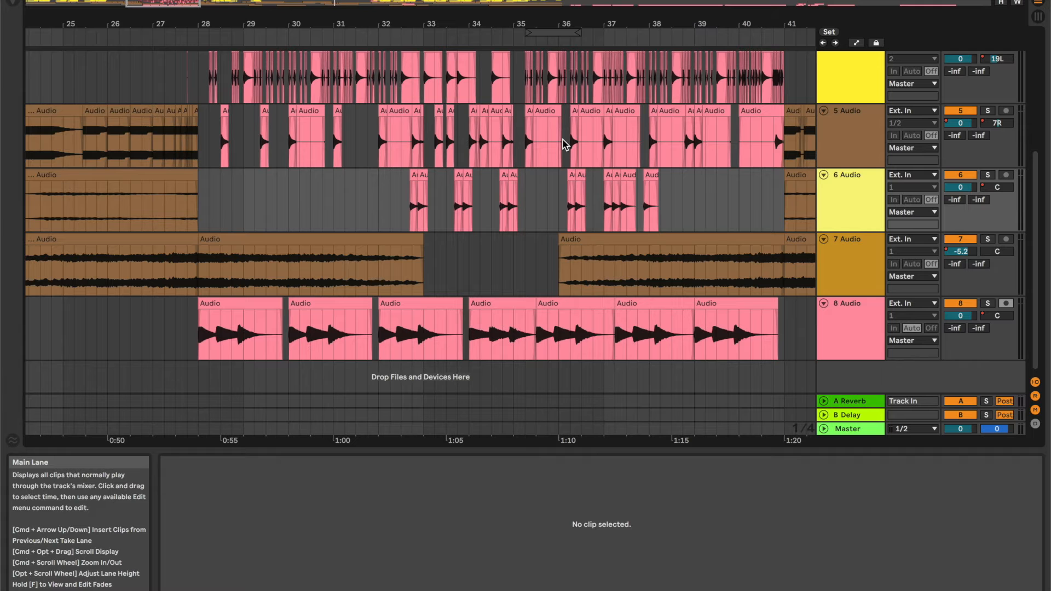
{"action": "scroll", "coordinate": [563, 140], "scroll_direction": "up", "scroll_amount": 4}
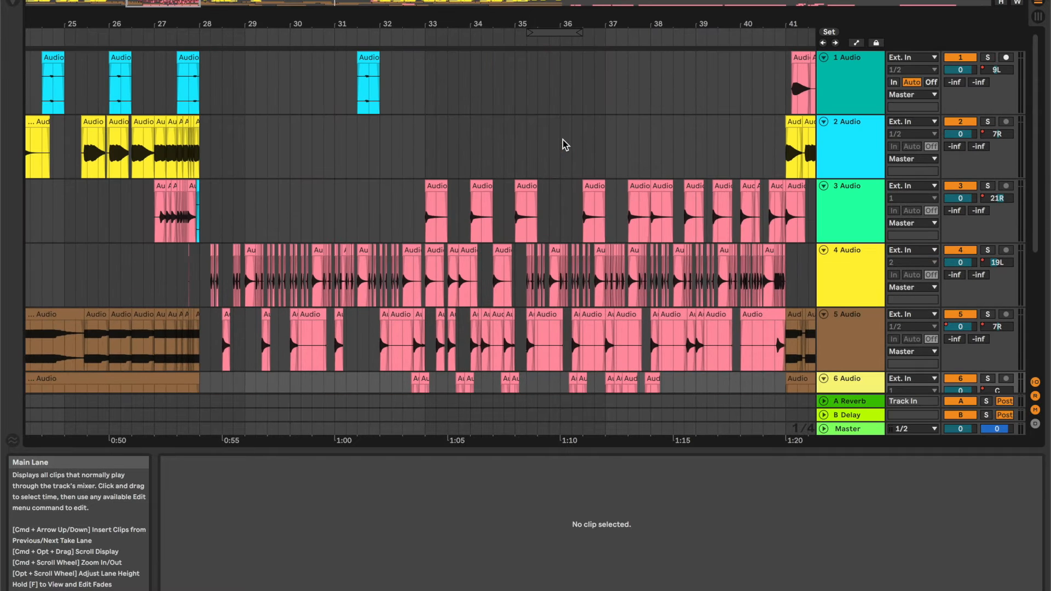
{"action": "scroll", "coordinate": [610, 53], "scroll_direction": "down", "scroll_amount": 6}
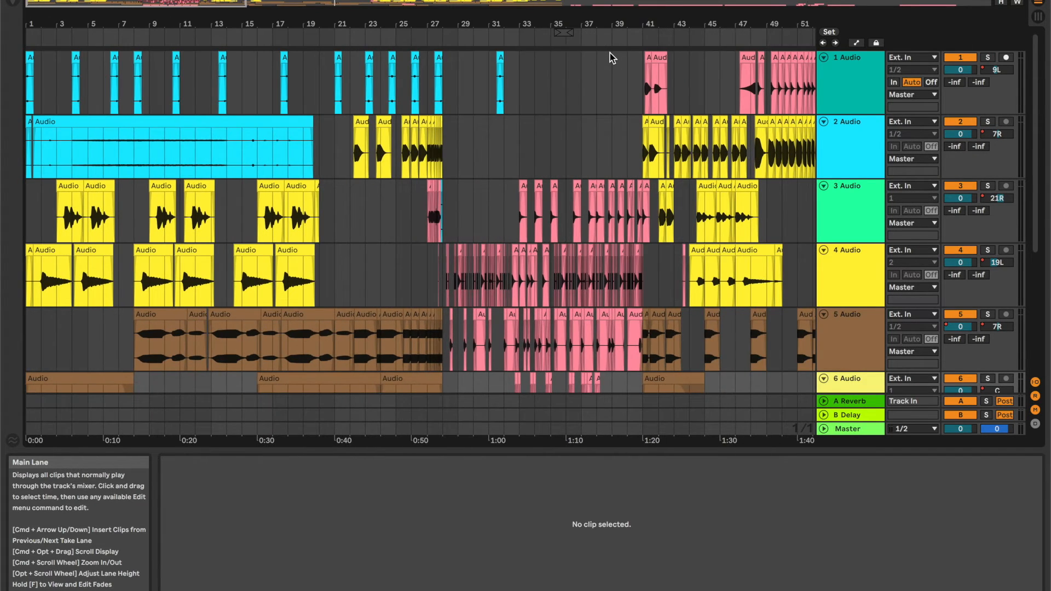
{"action": "scroll", "coordinate": [609, 53], "scroll_direction": "down", "scroll_amount": 2}
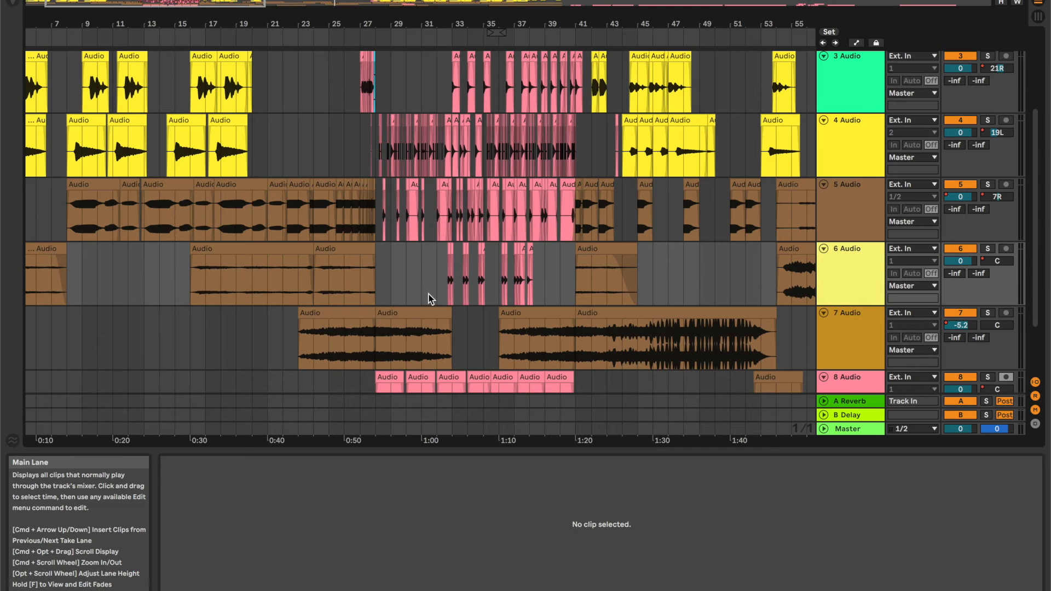
{"action": "scroll", "coordinate": [436, 172], "scroll_direction": "up", "scroll_amount": 2}
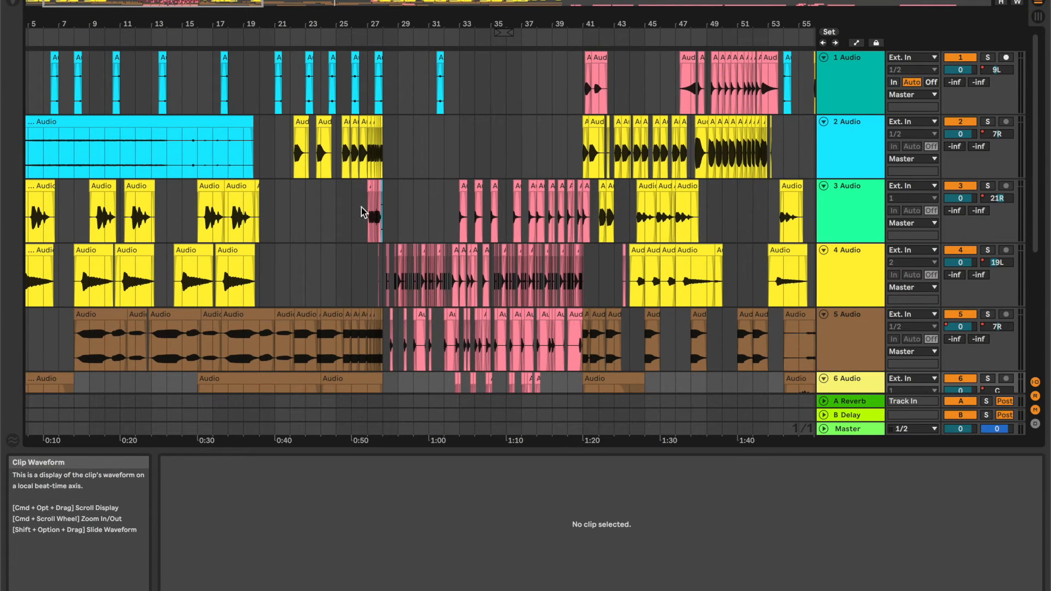
- Select the long brown clip starting at bar 41 on the 7 Audio track to inspect its waveform, and clear the selection
{"action": "scroll", "coordinate": [340, 307], "scroll_direction": "down", "scroll_amount": 2}
{"action": "left_click", "coordinate": [603, 328]}
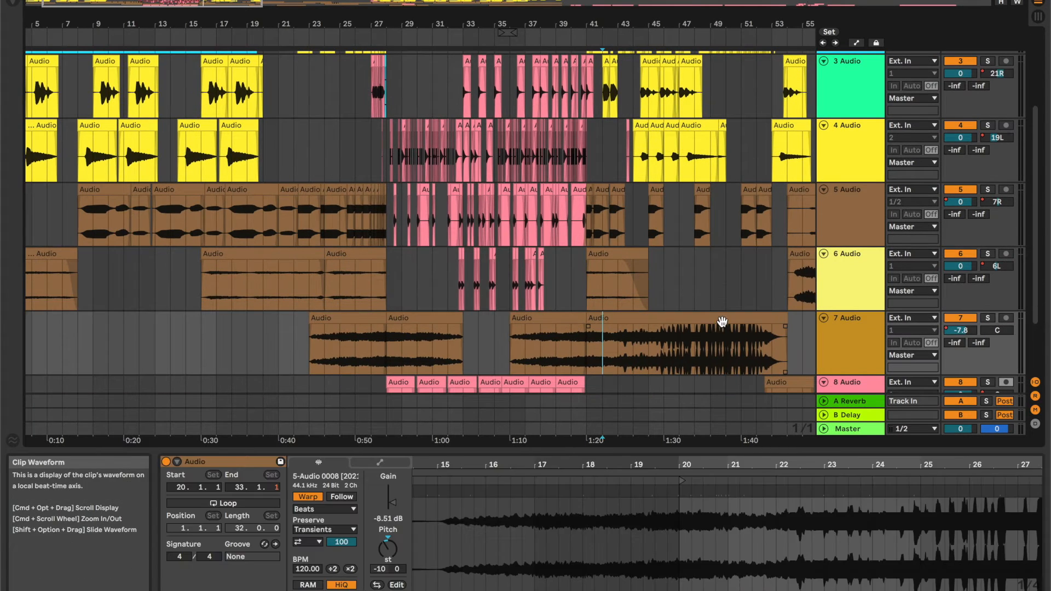
{"action": "left_click", "coordinate": [723, 321]}
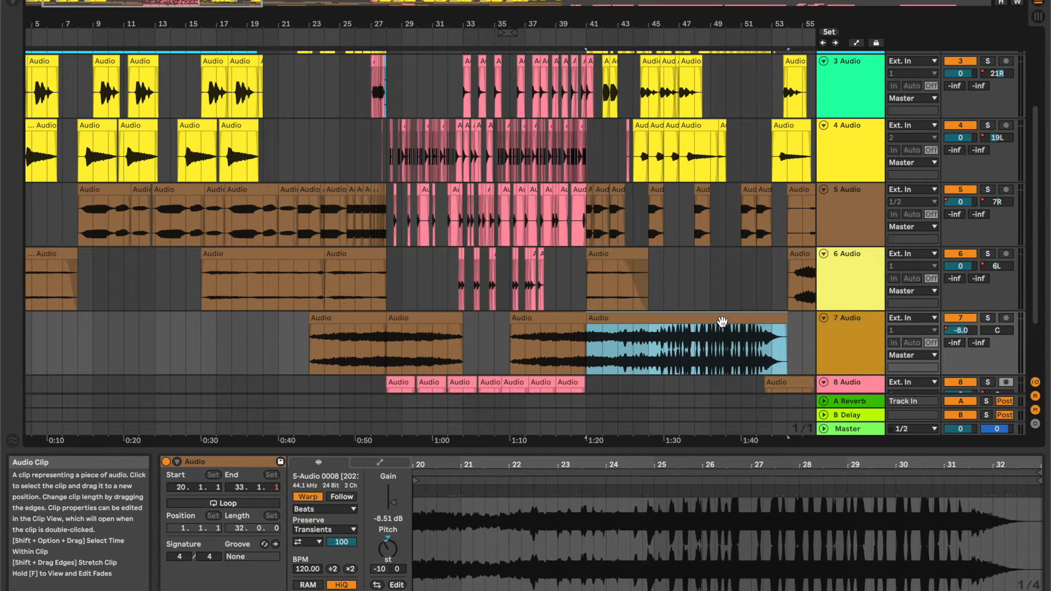
{"action": "scroll", "coordinate": [722, 322], "scroll_direction": "up", "scroll_amount": 2}
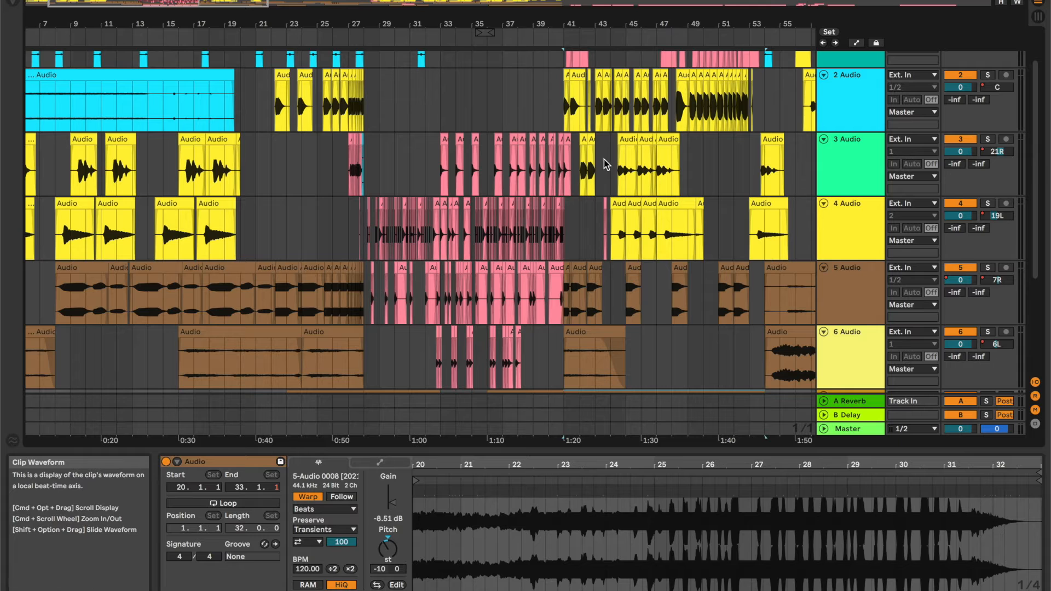
{"action": "scroll", "coordinate": [596, 211], "scroll_direction": "down", "scroll_amount": 2}
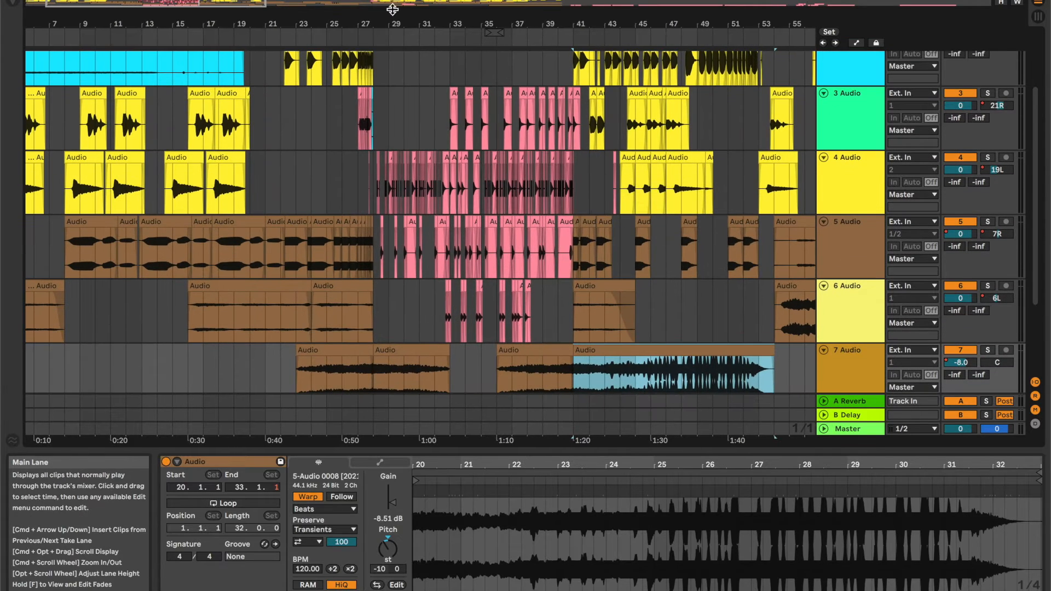
{"action": "left_click", "coordinate": [513, 80]}
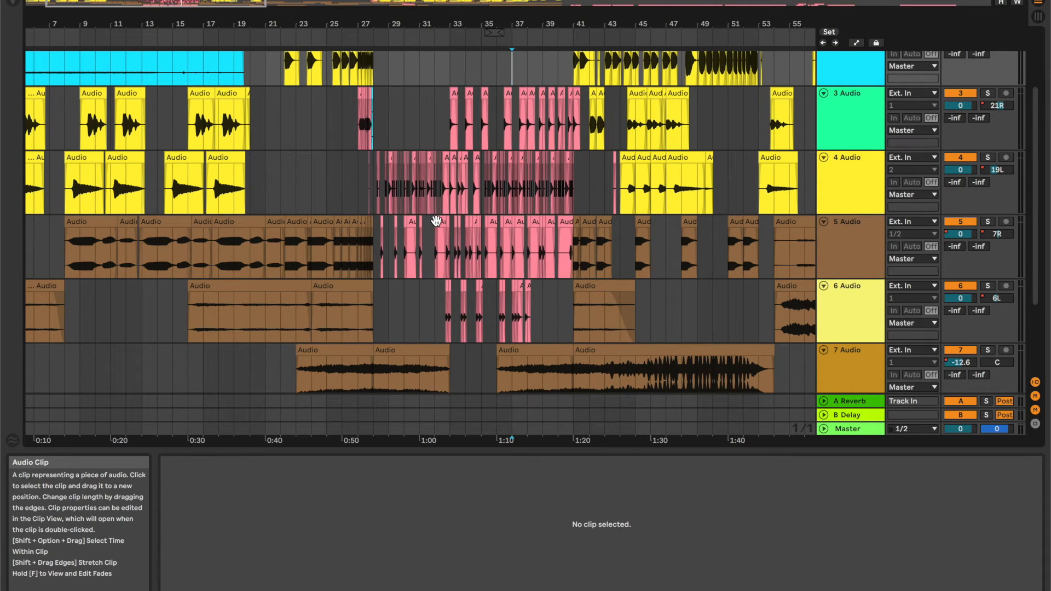
- Inspect the chopped pink clips on tracks 3 to 8 at closer range from bar 28 to bar 43
{"action": "scroll", "coordinate": [437, 222], "scroll_direction": "up", "scroll_amount": 10}
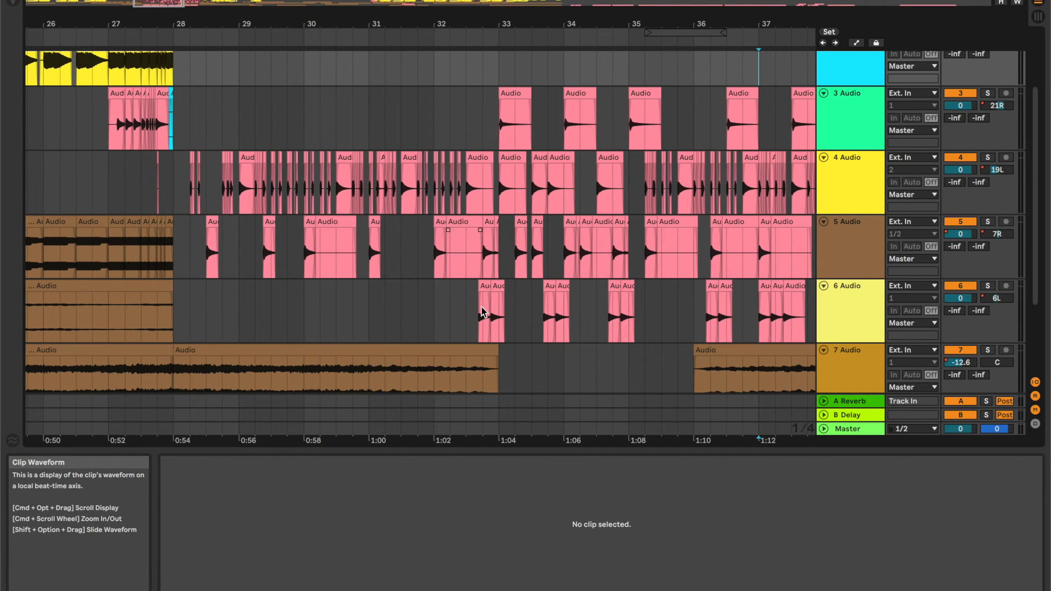
{"action": "scroll", "coordinate": [370, 271], "scroll_direction": "up", "scroll_amount": 2}
{"action": "scroll", "coordinate": [370, 270], "scroll_direction": "down", "scroll_amount": 5}
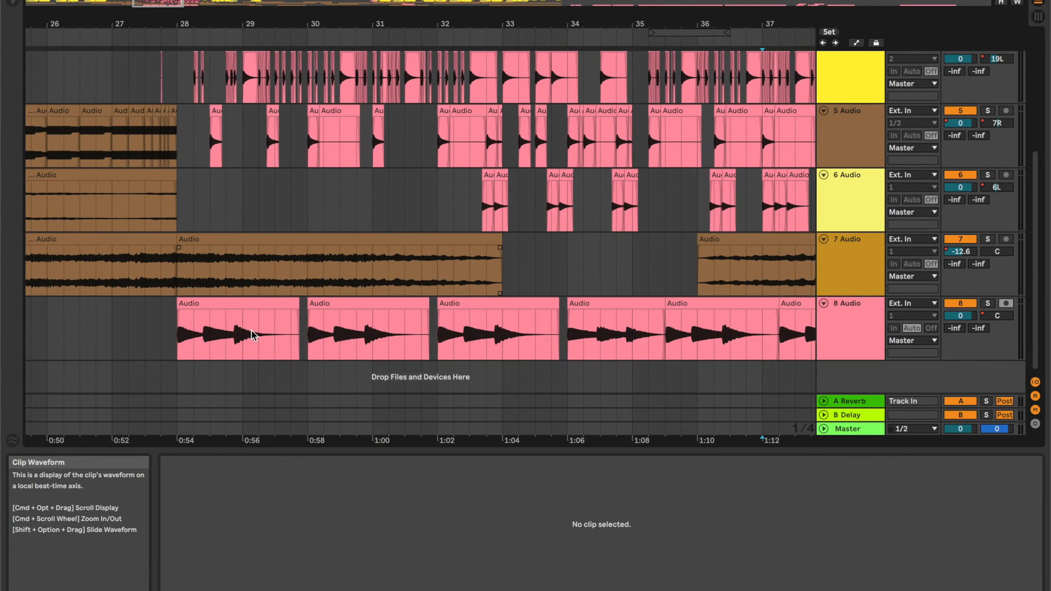
{"action": "scroll", "coordinate": [616, 230], "scroll_direction": "up", "scroll_amount": 5}
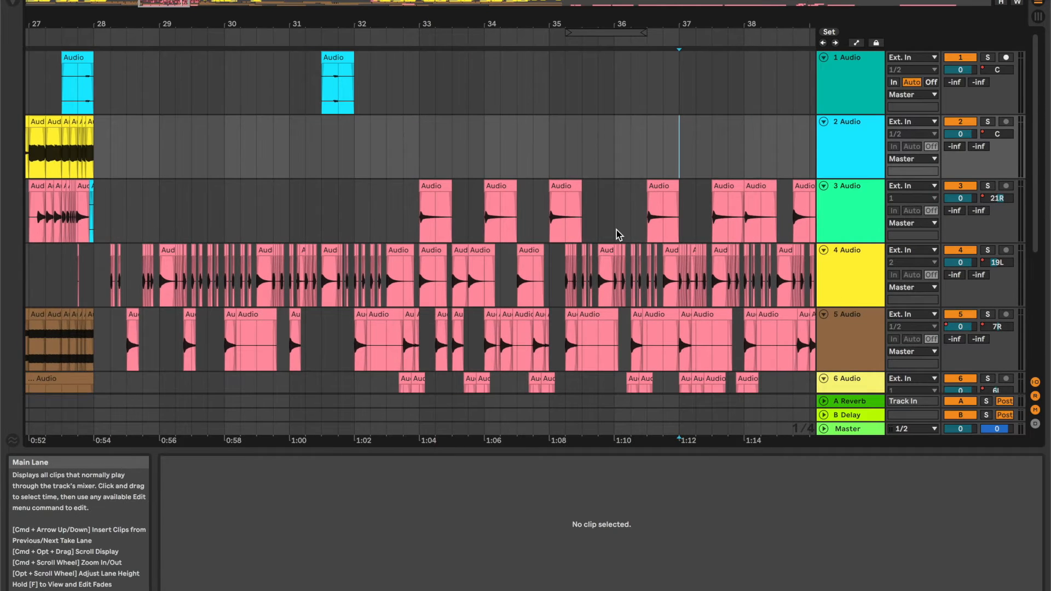
{"action": "scroll", "coordinate": [617, 229], "scroll_direction": "down", "scroll_amount": 5}
{"action": "scroll", "coordinate": [617, 230], "scroll_direction": "right", "scroll_amount": 5}
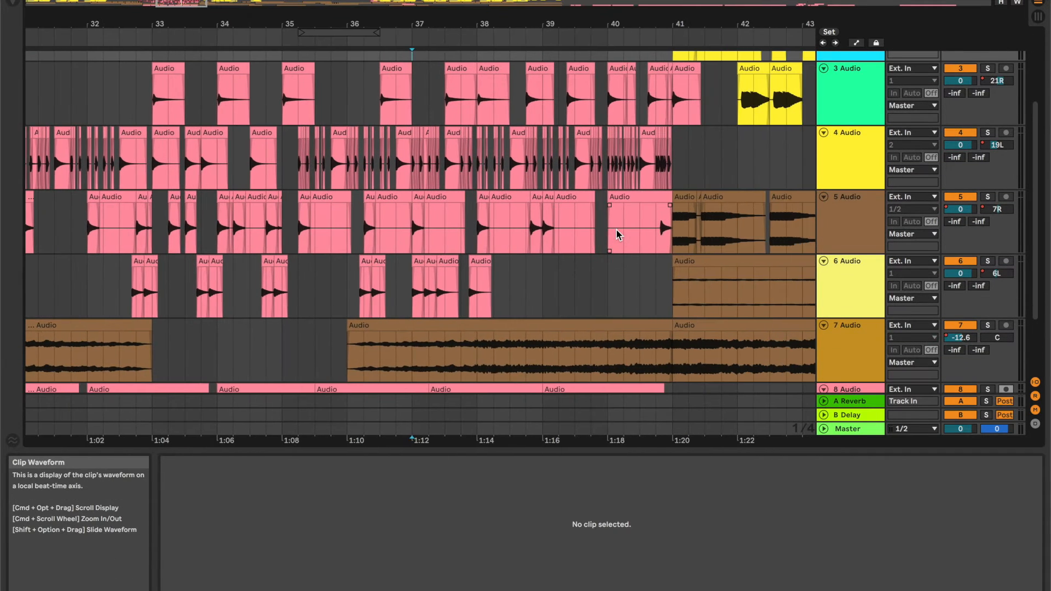
- Inspect the individual short pink cuts on the 4 Audio, 5 Audio and 6 Audio tracks between bars 29.4 and 33
{"action": "scroll", "coordinate": [617, 230], "scroll_direction": "left", "scroll_amount": 7}
{"action": "scroll", "coordinate": [427, 156], "scroll_direction": "up", "scroll_amount": 5}
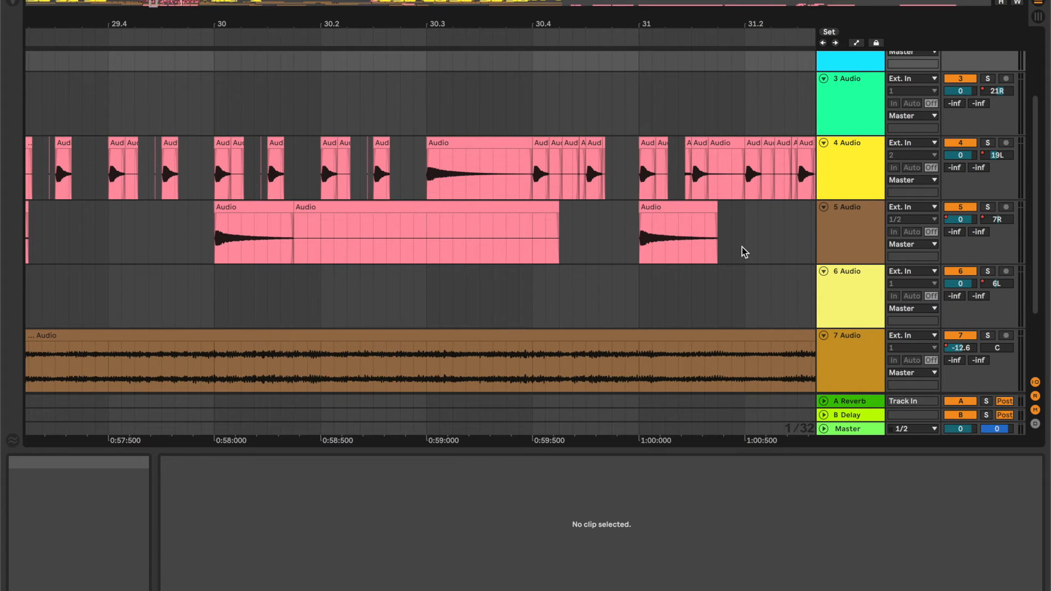
{"action": "scroll", "coordinate": [745, 252], "scroll_direction": "right", "scroll_amount": 10}
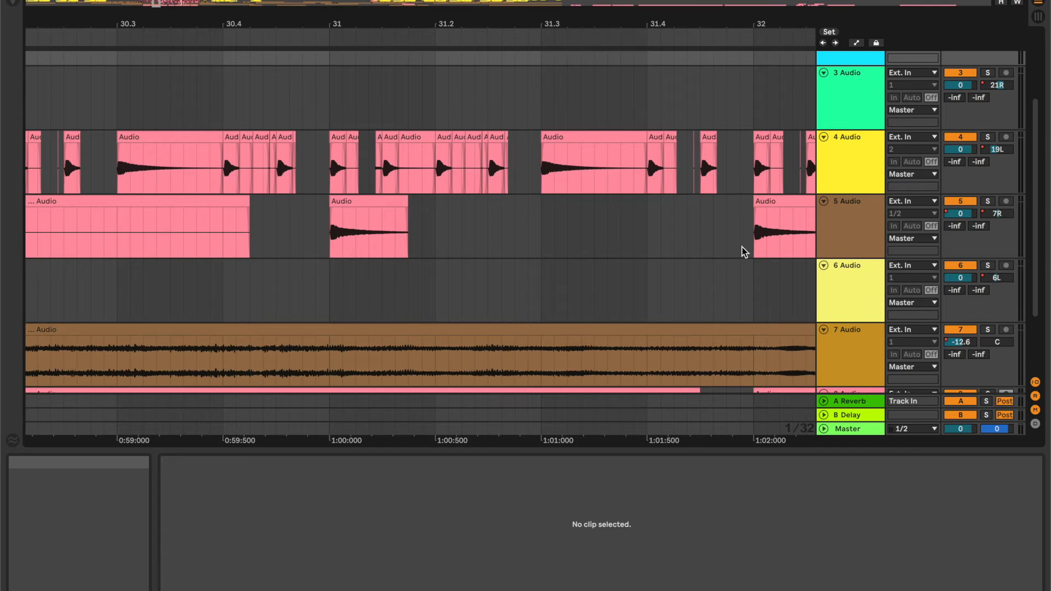
{"action": "scroll", "coordinate": [745, 252], "scroll_direction": "right", "scroll_amount": 14}
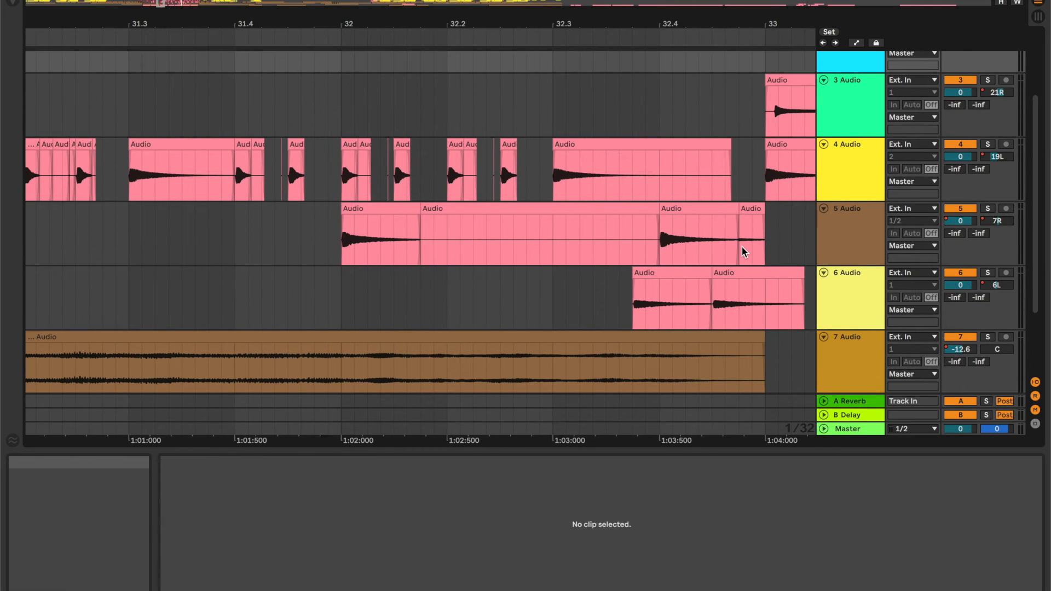
- Follow the brown and pink clips on the lower tracks from bar 1 through bar 76
{"action": "scroll", "coordinate": [744, 252], "scroll_direction": "down", "scroll_amount": 5}
{"action": "scroll", "coordinate": [508, 265], "scroll_direction": "left", "scroll_amount": 20}
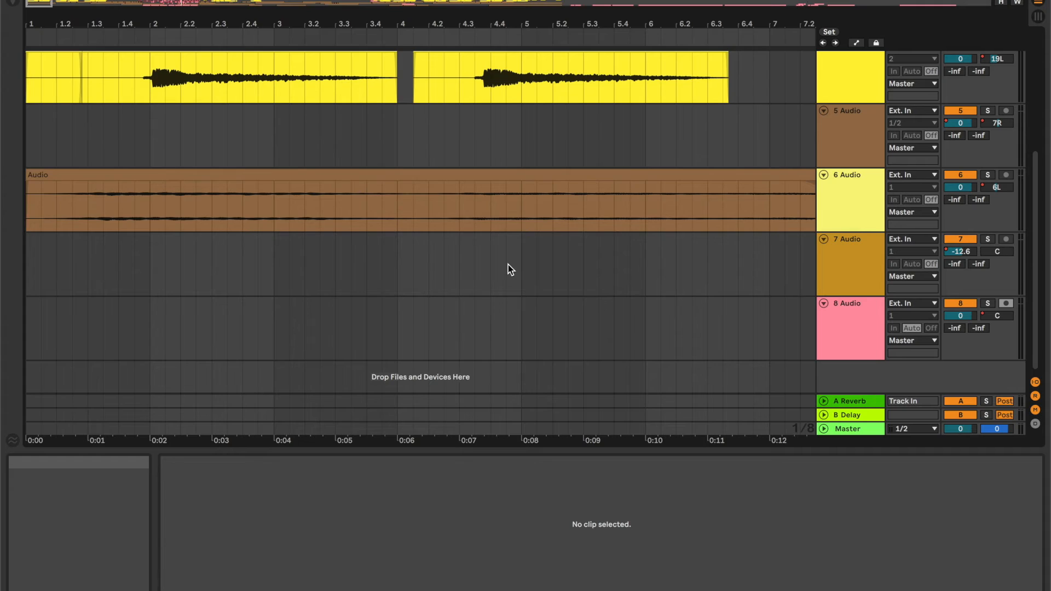
{"action": "scroll", "coordinate": [508, 265], "scroll_direction": "right", "scroll_amount": 15}
{"action": "scroll", "coordinate": [508, 264], "scroll_direction": "right", "scroll_amount": 15}
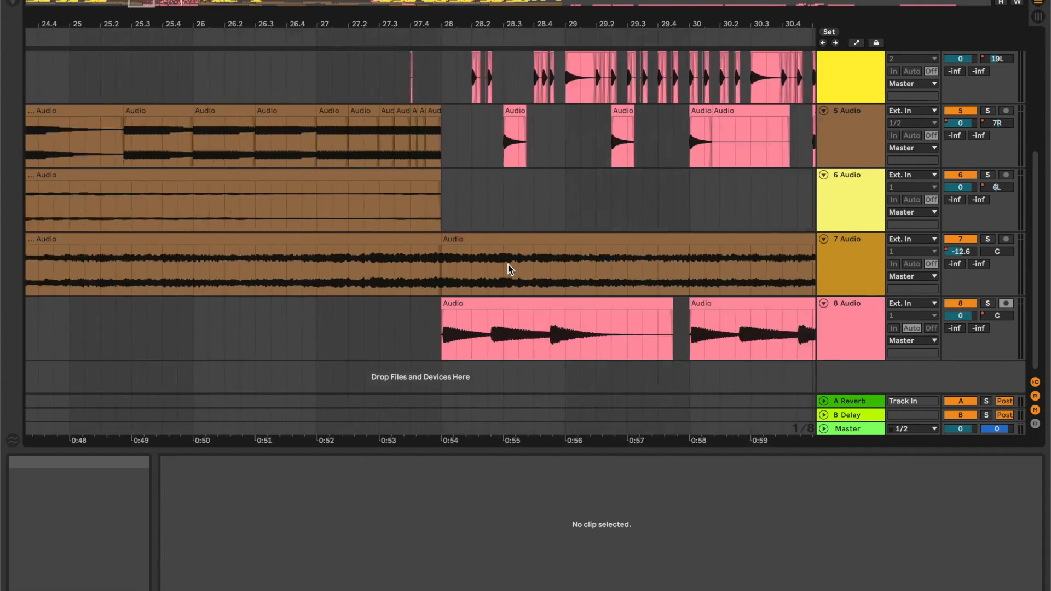
{"action": "scroll", "coordinate": [508, 264], "scroll_direction": "right", "scroll_amount": 10}
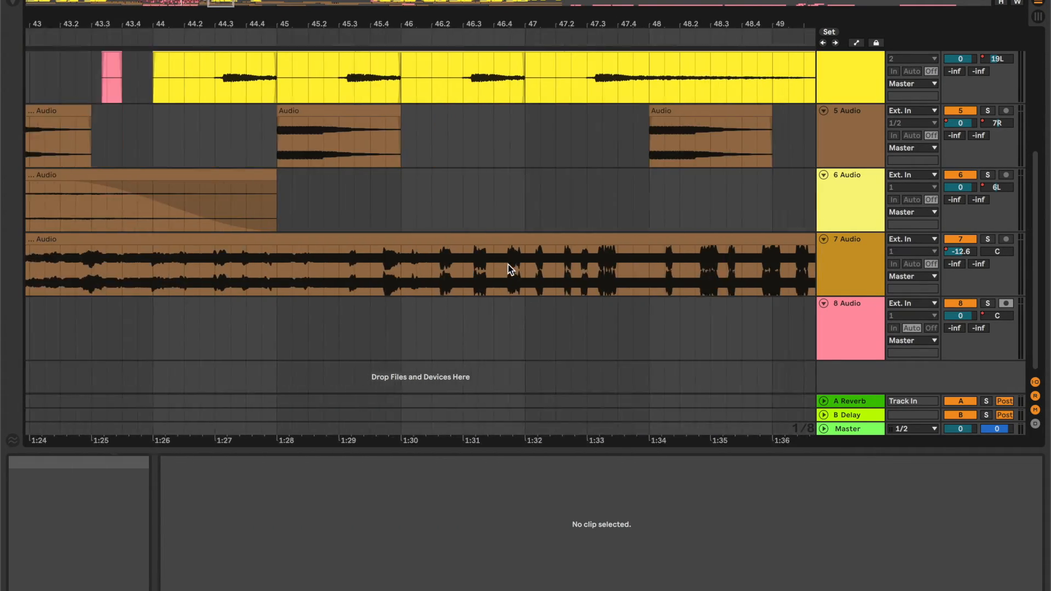
{"action": "scroll", "coordinate": [509, 264], "scroll_direction": "right", "scroll_amount": 6}
{"action": "scroll", "coordinate": [508, 265], "scroll_direction": "up", "scroll_amount": 3}
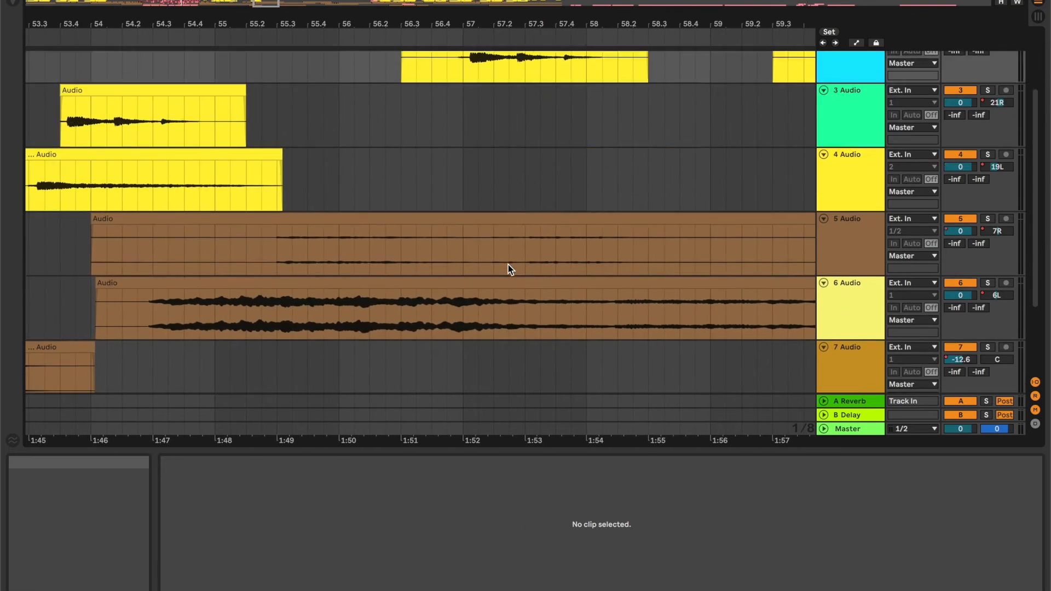
{"action": "scroll", "coordinate": [508, 264], "scroll_direction": "down", "scroll_amount": 3}
{"action": "scroll", "coordinate": [508, 265], "scroll_direction": "right", "scroll_amount": 8}
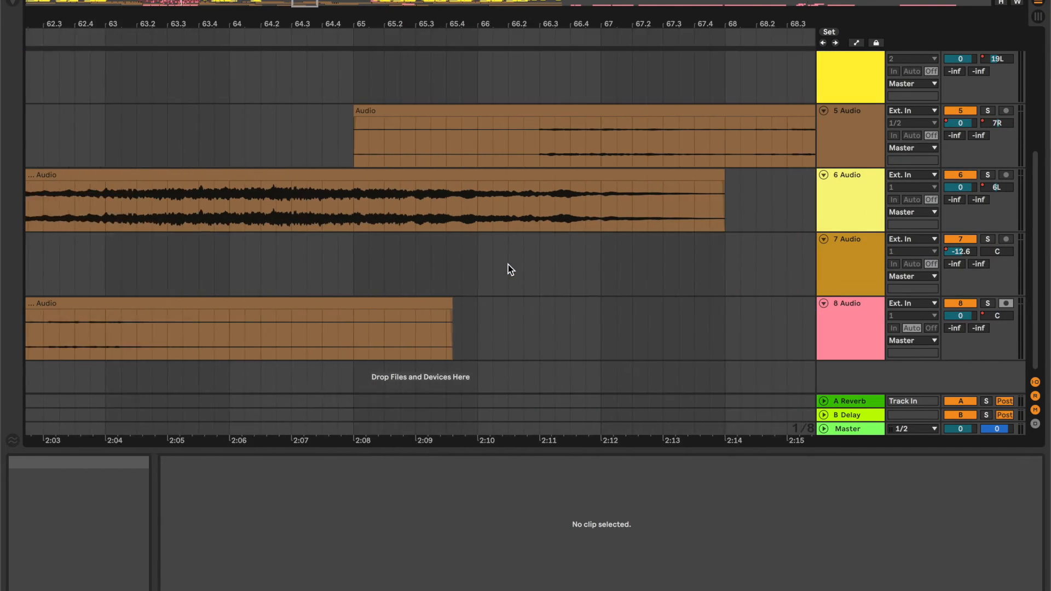
{"action": "scroll", "coordinate": [508, 264], "scroll_direction": "right", "scroll_amount": 3}
{"action": "scroll", "coordinate": [508, 265], "scroll_direction": "up", "scroll_amount": 4}
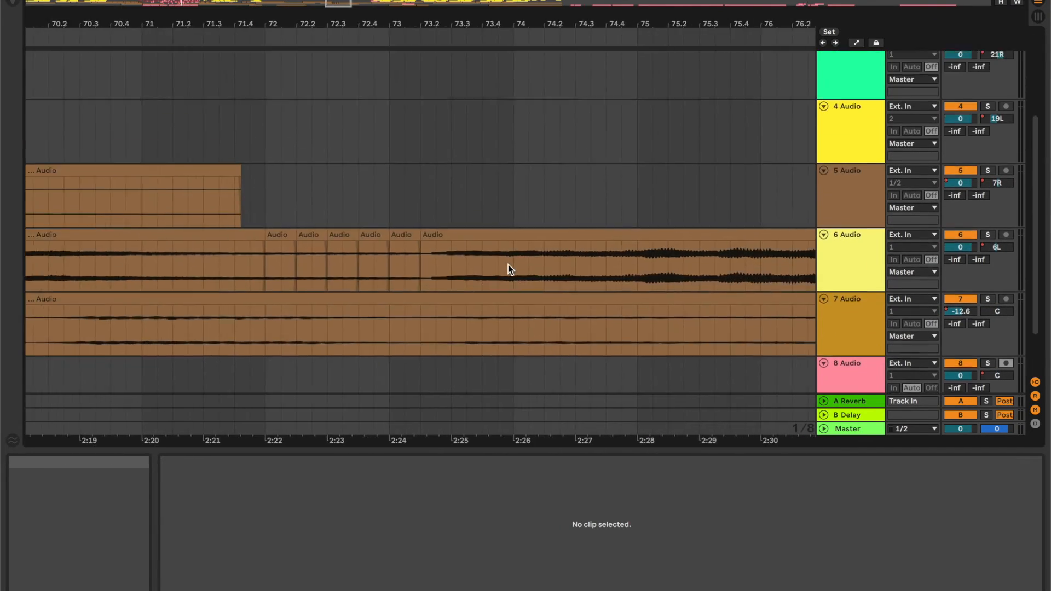
- Review the overall clip arrangement on tracks 1 to 6 from bar 59 to bar 119
{"action": "scroll", "coordinate": [508, 264], "scroll_direction": "down", "scroll_amount": 5}
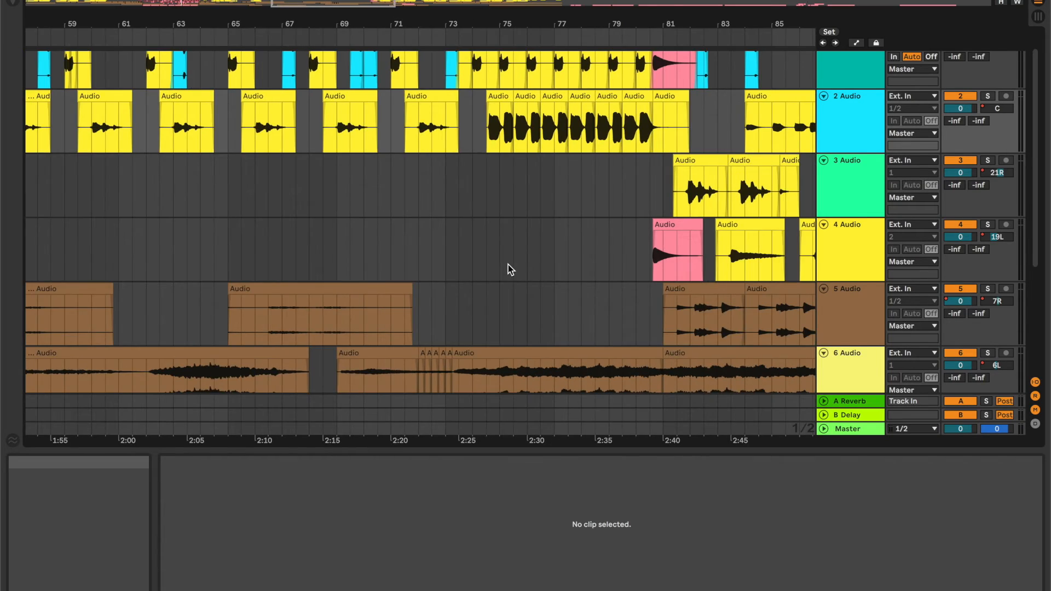
{"action": "scroll", "coordinate": [508, 264], "scroll_direction": "right", "scroll_amount": 10}
{"action": "scroll", "coordinate": [508, 266], "scroll_direction": "right", "scroll_amount": 9}
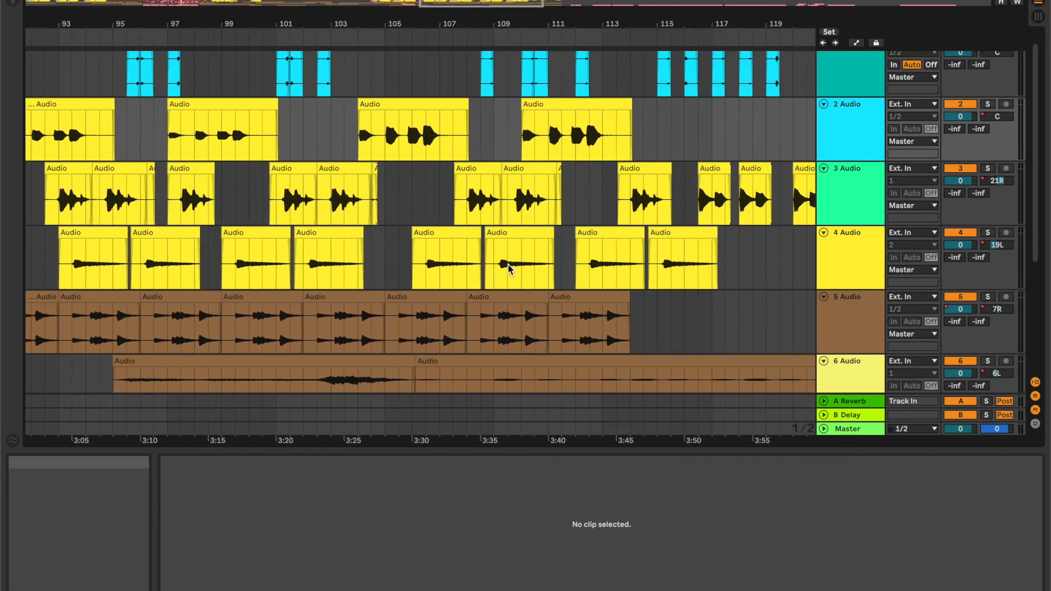
- Review the arrangement from bar 1 through the pink section to bar 44 on tracks 1 to 6
{"action": "scroll", "coordinate": [508, 265], "scroll_direction": "left", "scroll_amount": 20}
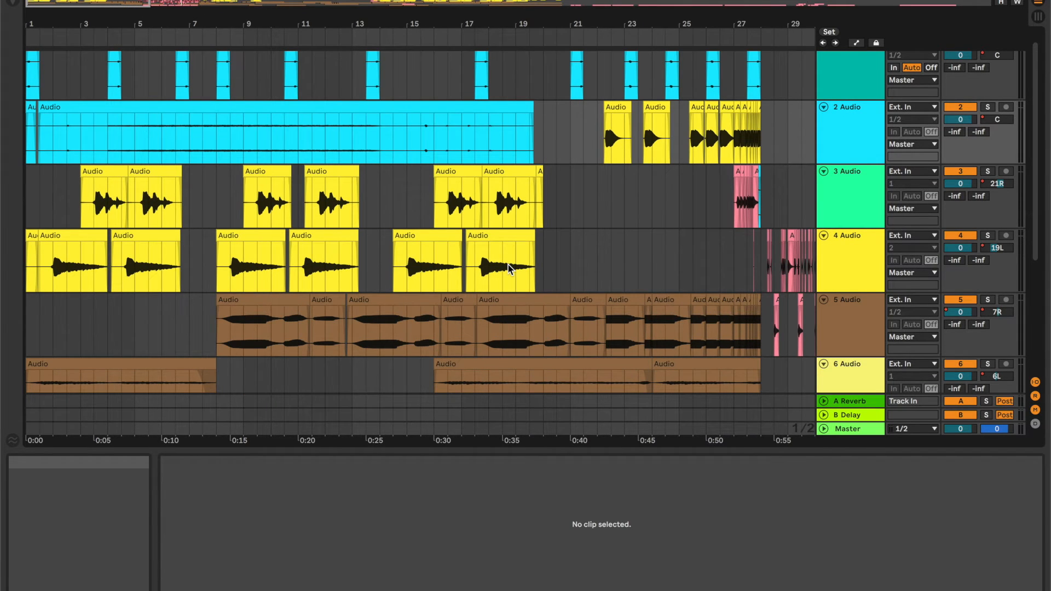
{"action": "scroll", "coordinate": [508, 264], "scroll_direction": "right", "scroll_amount": 3}
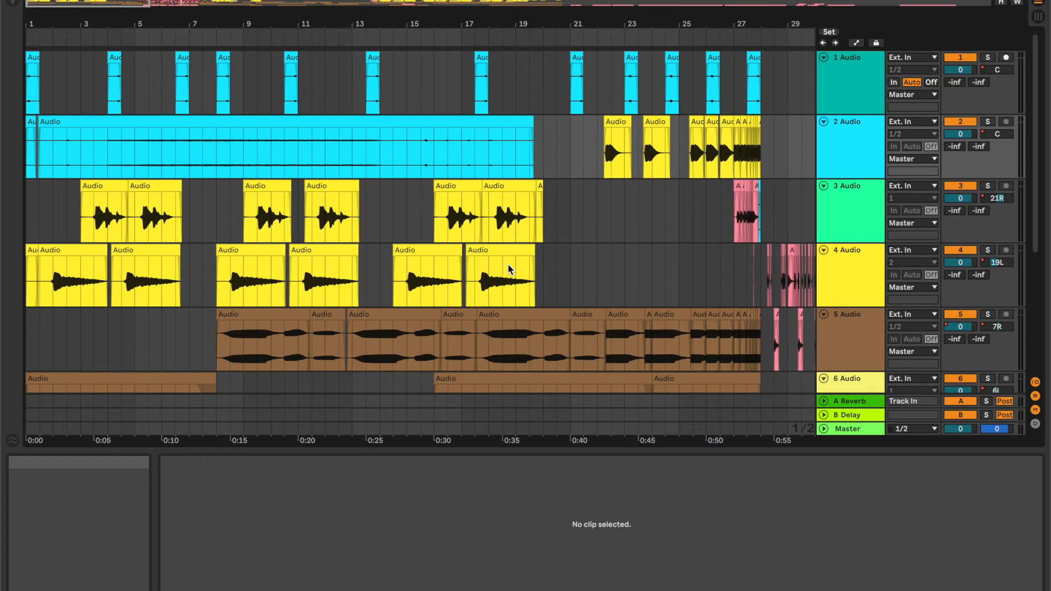
{"action": "scroll", "coordinate": [580, 197], "scroll_direction": "right", "scroll_amount": 5}
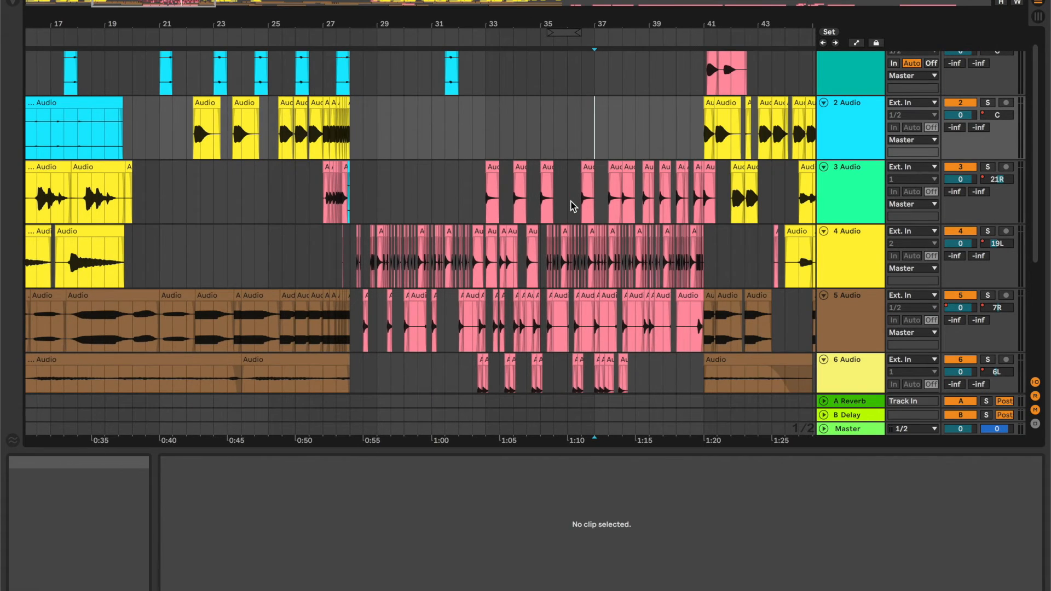
{"action": "scroll", "coordinate": [572, 206], "scroll_direction": "right", "scroll_amount": 1}
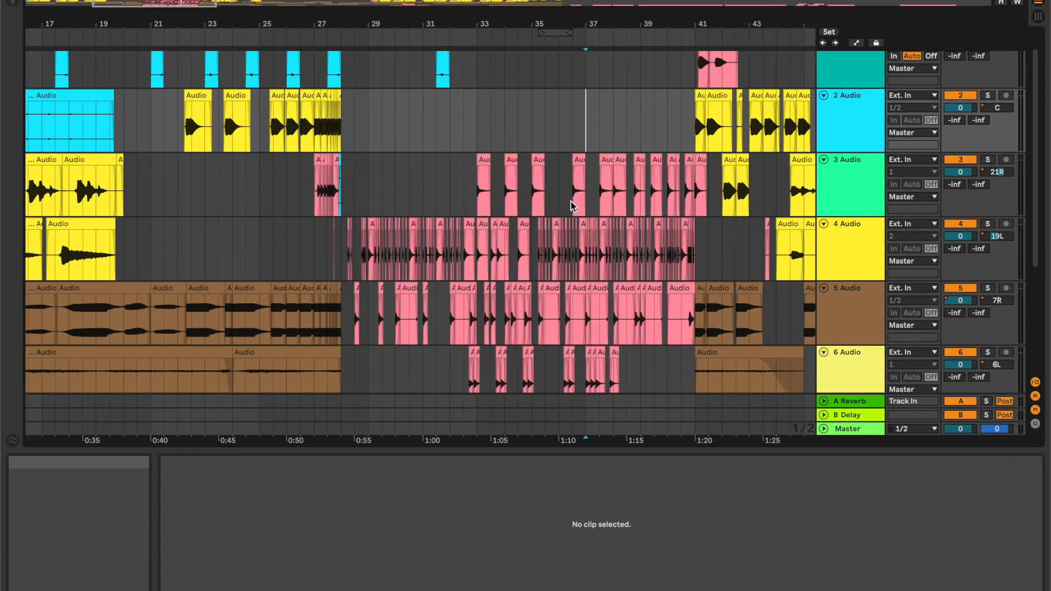
- Show the track automation and examine the panning and volume curves across the arrangement from bar 1 to bar 133
{"action": "key", "text": "a"}
{"action": "scroll", "coordinate": [372, 186], "scroll_direction": "left", "scroll_amount": 8}
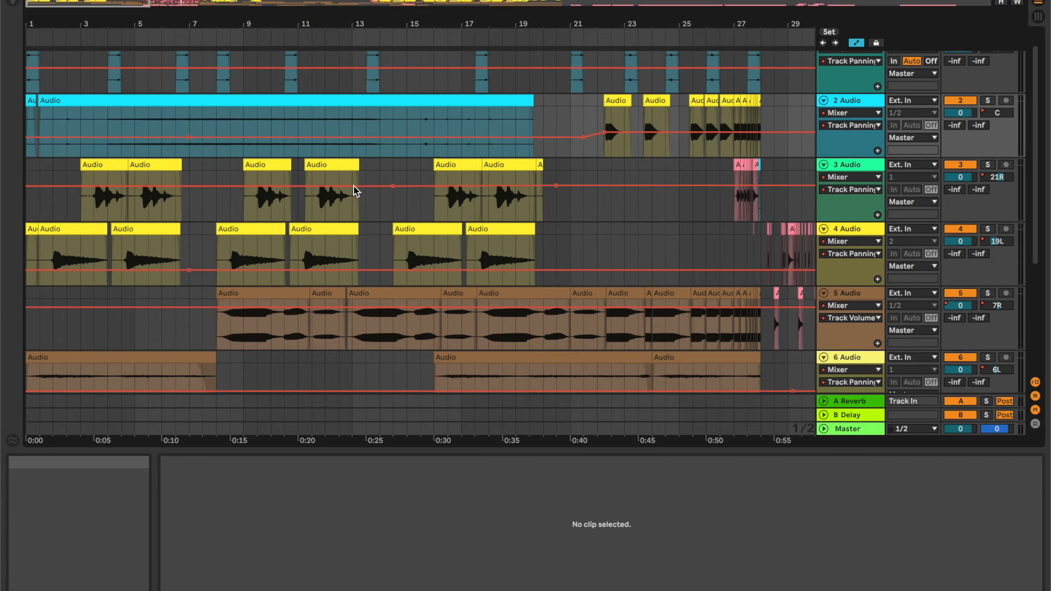
{"action": "scroll", "coordinate": [323, 259], "scroll_direction": "down", "scroll_amount": 6}
{"action": "scroll", "coordinate": [323, 260], "scroll_direction": "right", "scroll_amount": 15}
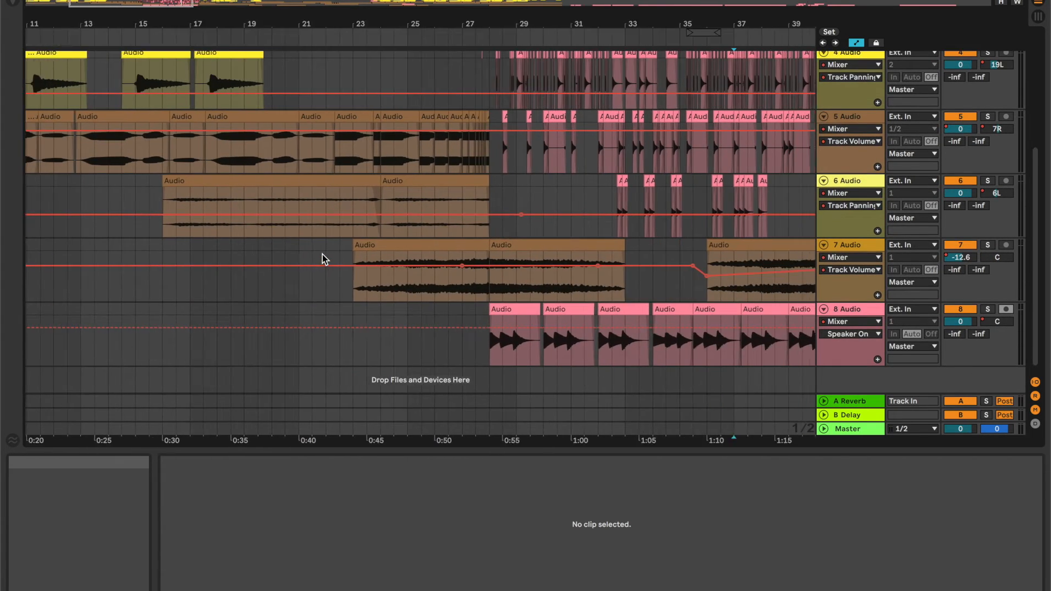
{"action": "scroll", "coordinate": [323, 260], "scroll_direction": "up", "scroll_amount": 7}
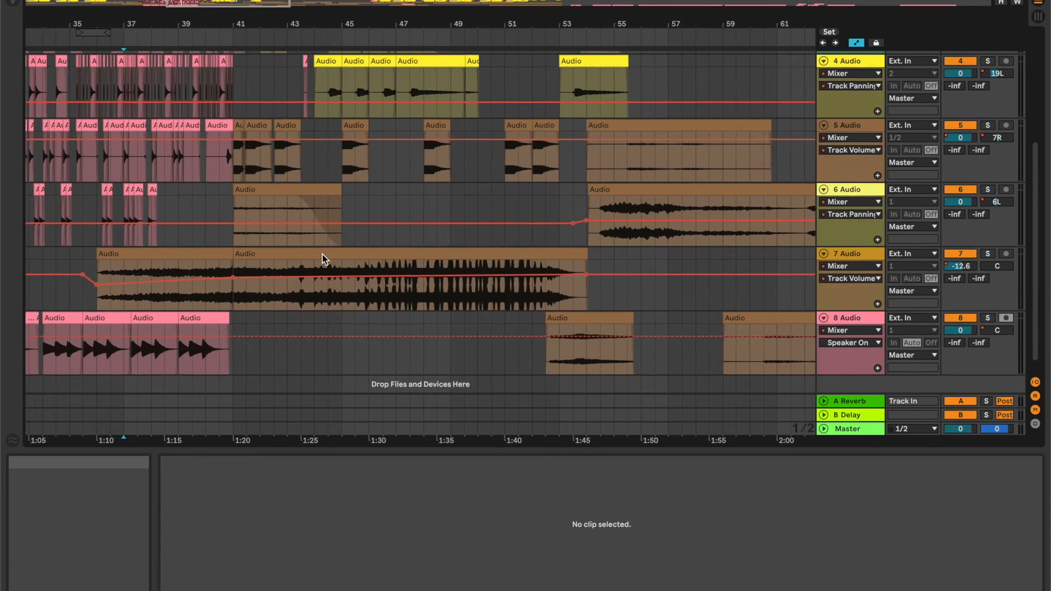
{"action": "scroll", "coordinate": [323, 259], "scroll_direction": "left", "scroll_amount": 1}
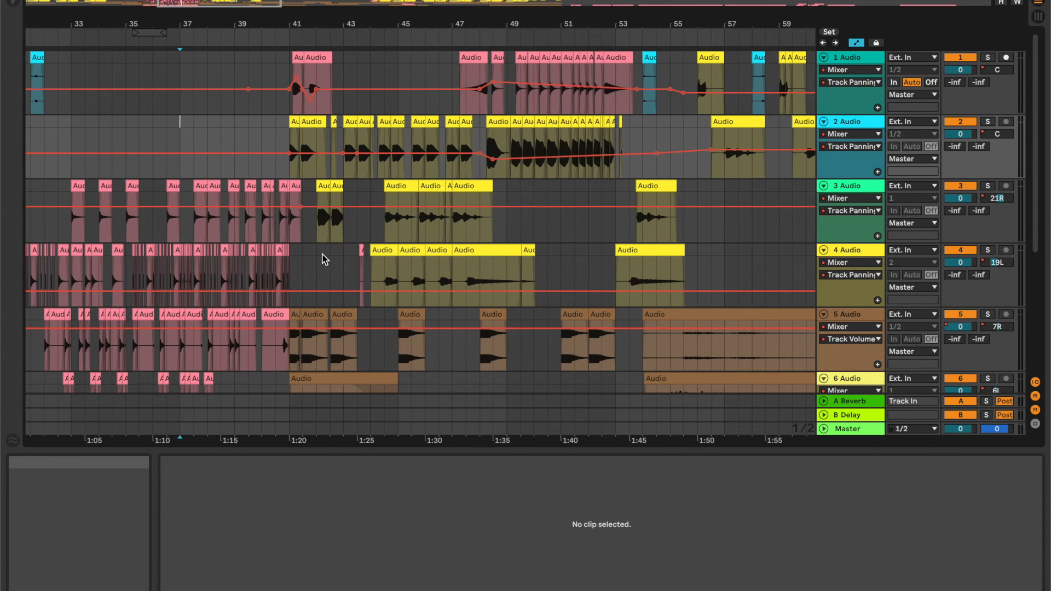
{"action": "scroll", "coordinate": [492, 290], "scroll_direction": "right", "scroll_amount": 20}
{"action": "scroll", "coordinate": [491, 290], "scroll_direction": "down", "scroll_amount": 1}
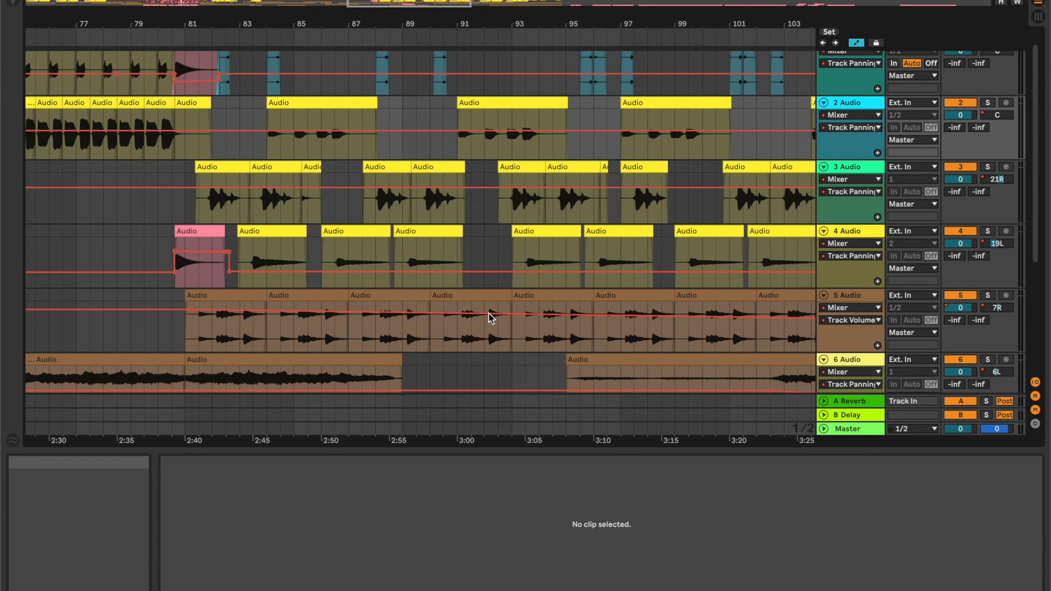
{"action": "scroll", "coordinate": [491, 318], "scroll_direction": "right", "scroll_amount": 13}
{"action": "scroll", "coordinate": [491, 318], "scroll_direction": "down", "scroll_amount": 1}
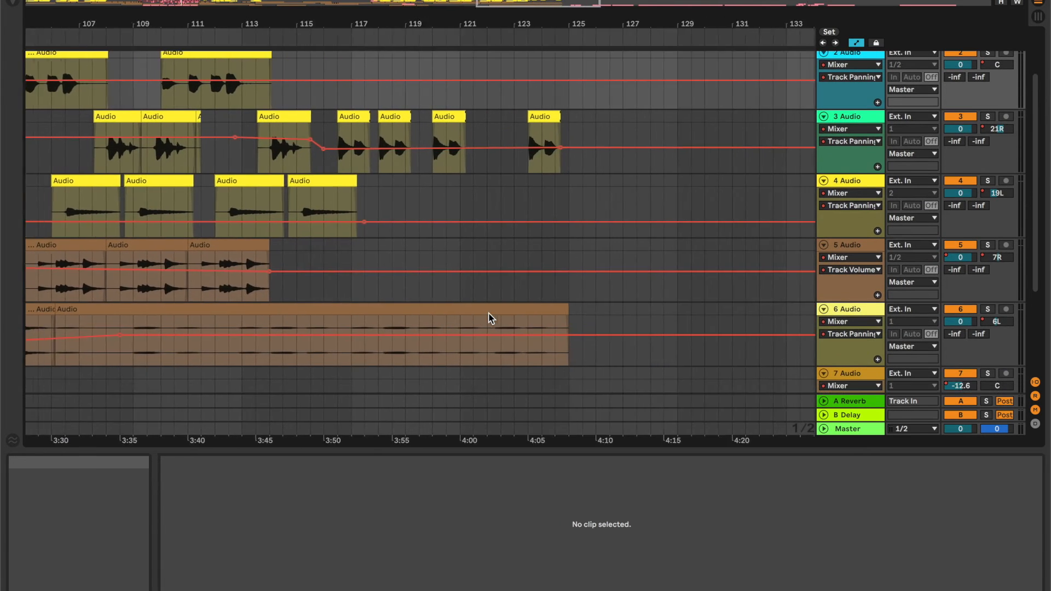
- Examine the panning automation on tracks 1 to 6 from the end of the arrangement back to bar 1
{"action": "scroll", "coordinate": [491, 319], "scroll_direction": "up", "scroll_amount": 1}
{"action": "scroll", "coordinate": [491, 319], "scroll_direction": "left", "scroll_amount": 17}
{"action": "scroll", "coordinate": [491, 320], "scroll_direction": "left", "scroll_amount": 17}
{"action": "scroll", "coordinate": [491, 319], "scroll_direction": "up", "scroll_amount": 1}
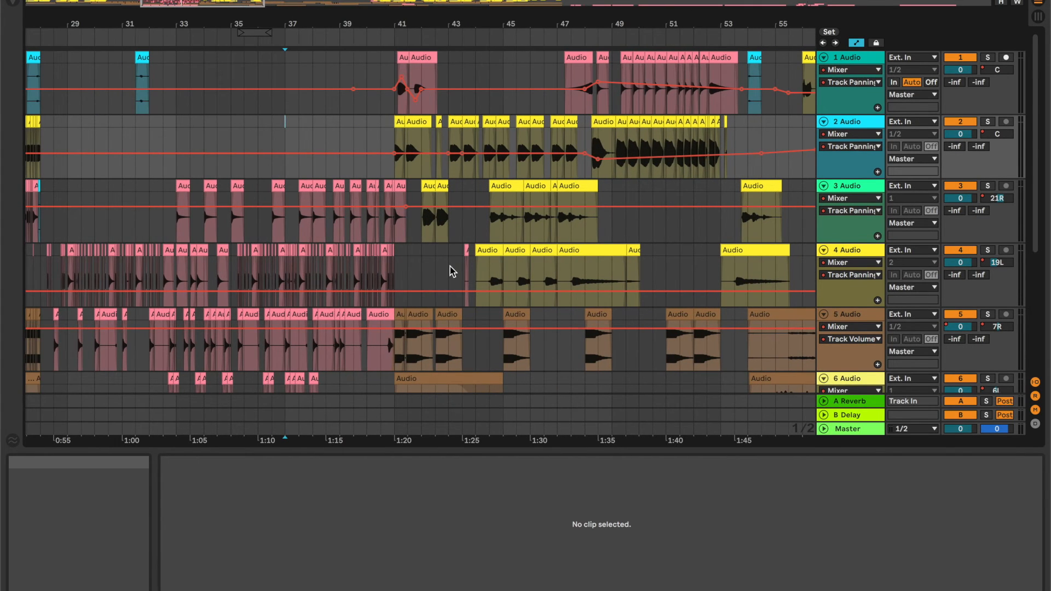
{"action": "scroll", "coordinate": [450, 266], "scroll_direction": "left", "scroll_amount": 3}
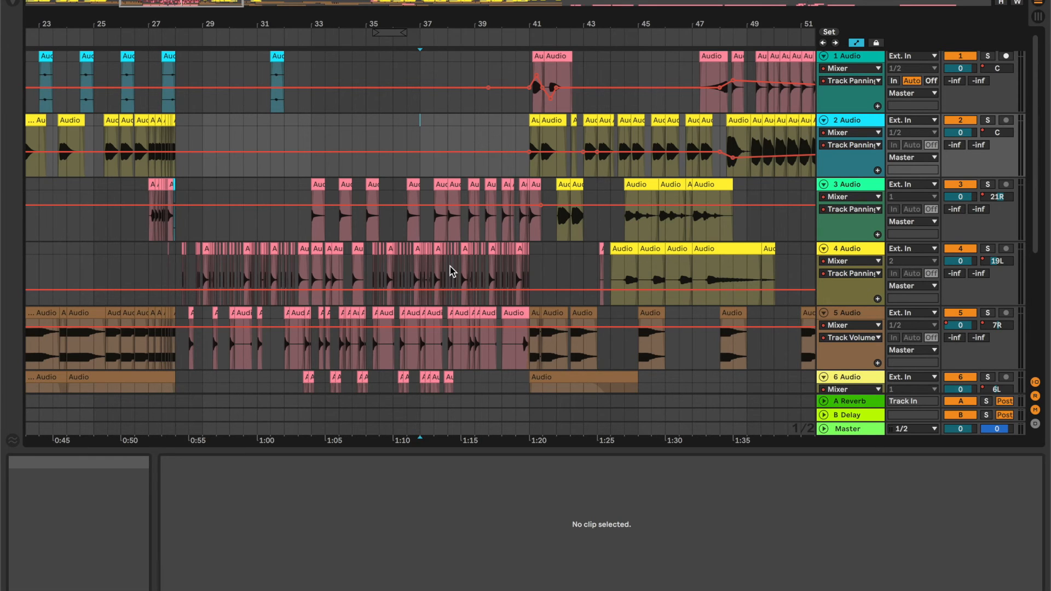
{"action": "scroll", "coordinate": [450, 266], "scroll_direction": "left", "scroll_amount": 10}
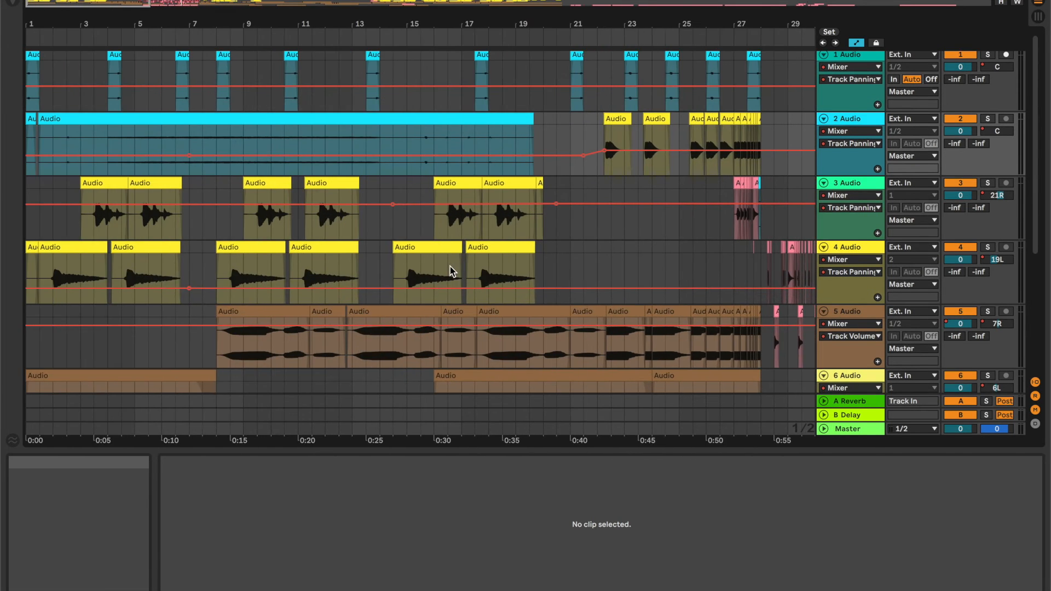
- Display the Track Volume automation on the 6 Audio track
{"action": "scroll", "coordinate": [450, 266], "scroll_direction": "right", "scroll_amount": 15}
{"action": "scroll", "coordinate": [635, 265], "scroll_direction": "down", "scroll_amount": 5}
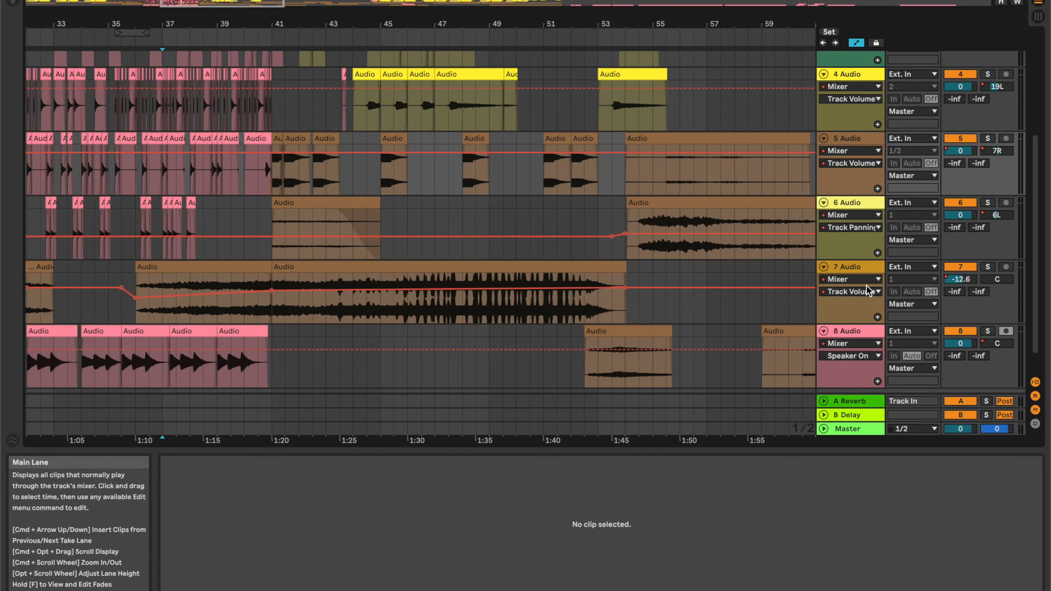
{"action": "scroll", "coordinate": [712, 293], "scroll_direction": "up", "scroll_amount": 1}
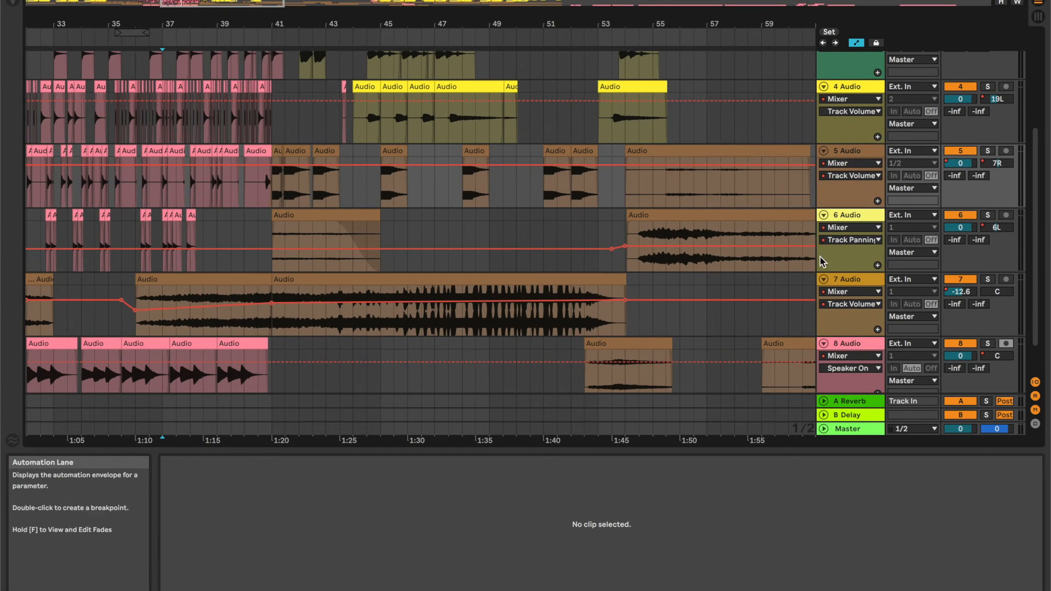
{"action": "left_click", "coordinate": [844, 241]}
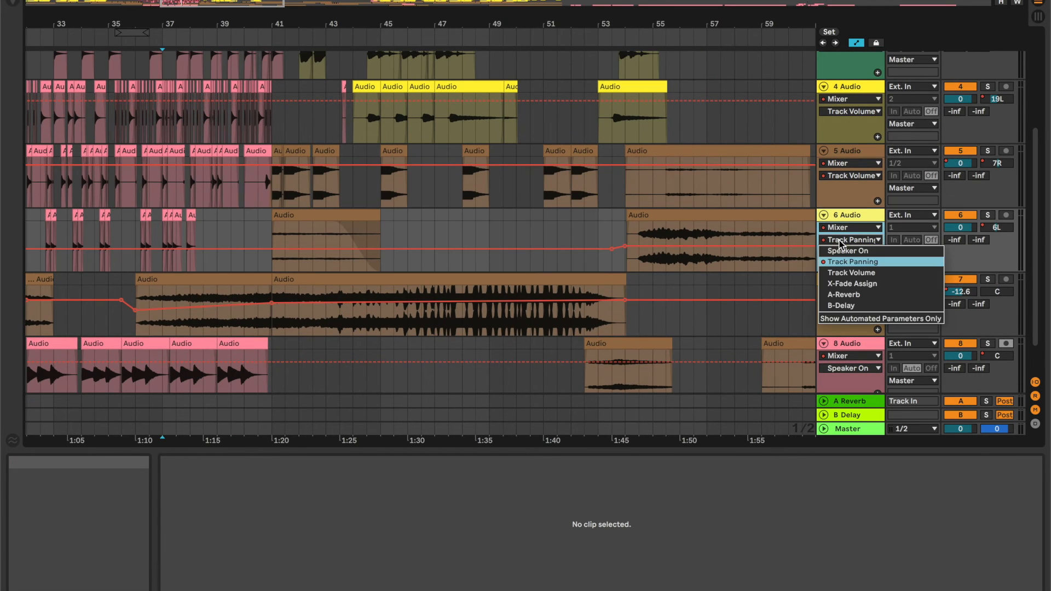
{"action": "left_click", "coordinate": [846, 273]}
- Examine the Track Volume automation on the tracks from bar 39 through bar 131
{"action": "scroll", "coordinate": [764, 298], "scroll_direction": "right", "scroll_amount": 3}
{"action": "scroll", "coordinate": [764, 298], "scroll_direction": "down", "scroll_amount": 2}
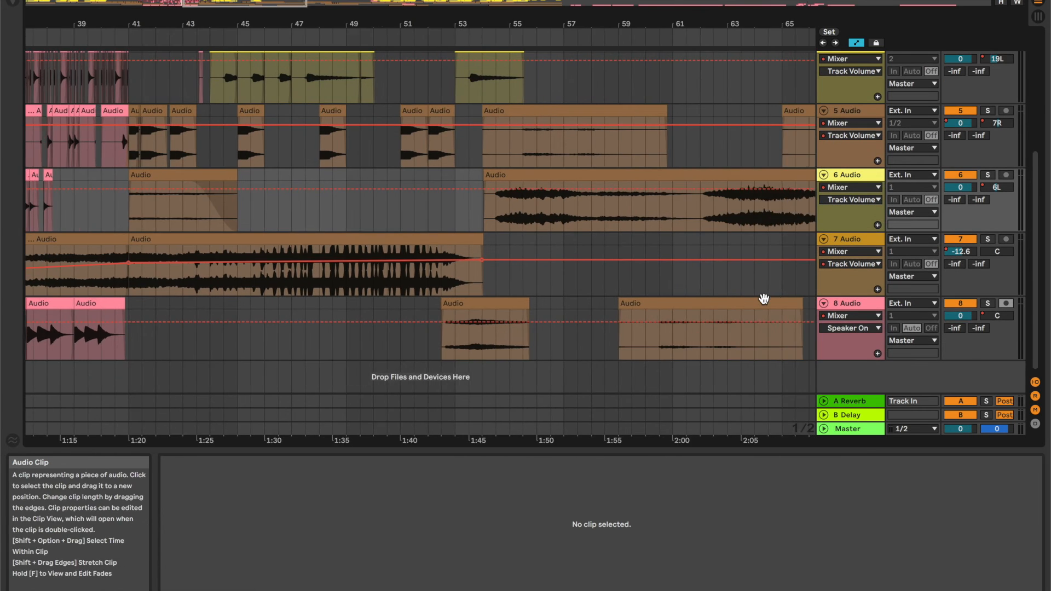
{"action": "scroll", "coordinate": [763, 298], "scroll_direction": "right", "scroll_amount": 10}
{"action": "scroll", "coordinate": [763, 299], "scroll_direction": "up", "scroll_amount": 3}
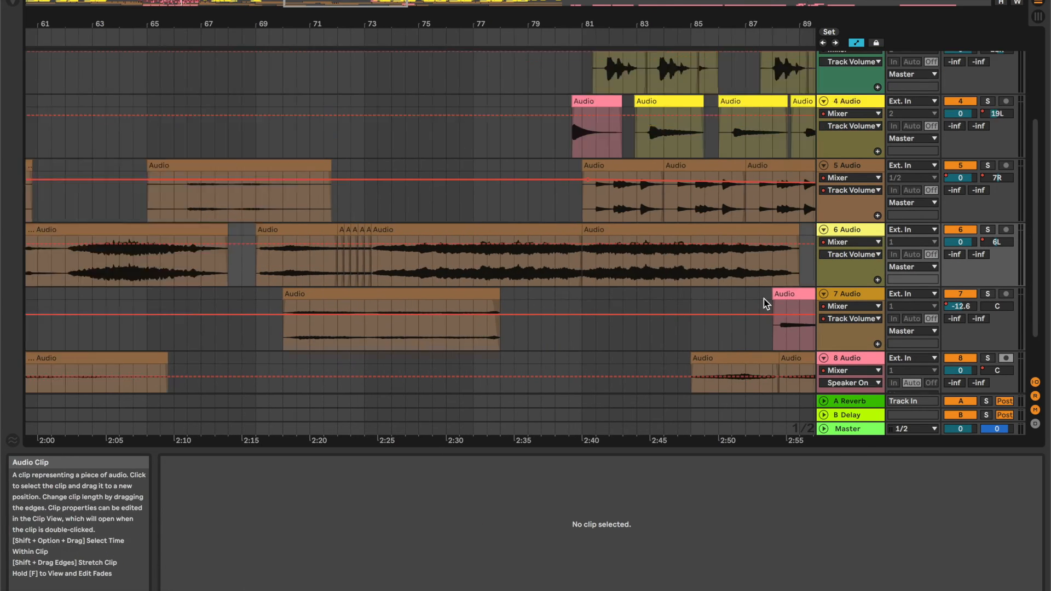
{"action": "scroll", "coordinate": [764, 298], "scroll_direction": "up", "scroll_amount": 5}
{"action": "scroll", "coordinate": [650, 86], "scroll_direction": "right", "scroll_amount": 18}
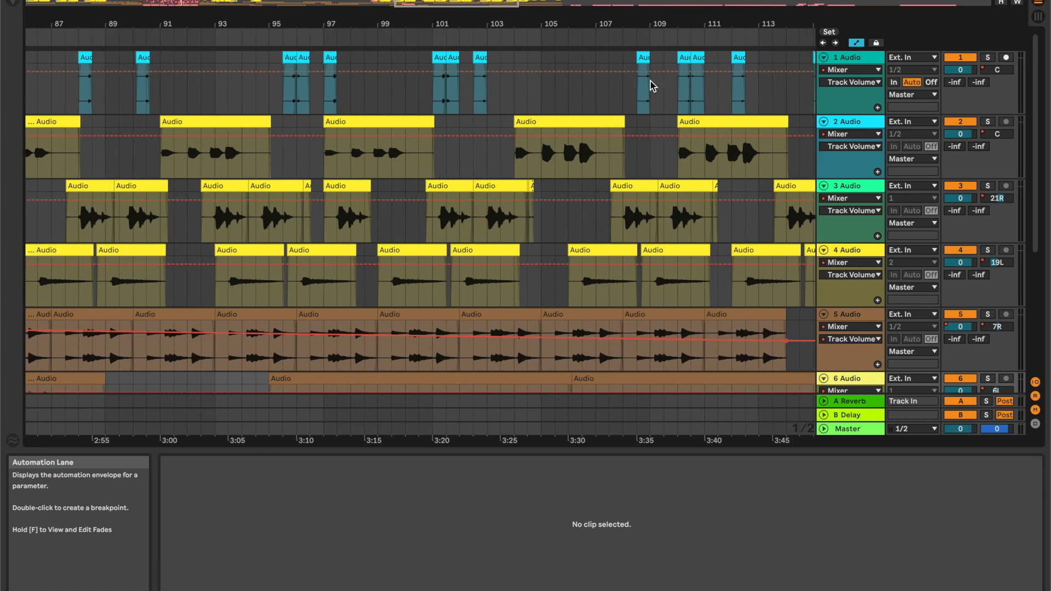
{"action": "scroll", "coordinate": [650, 86], "scroll_direction": "right", "scroll_amount": 2}
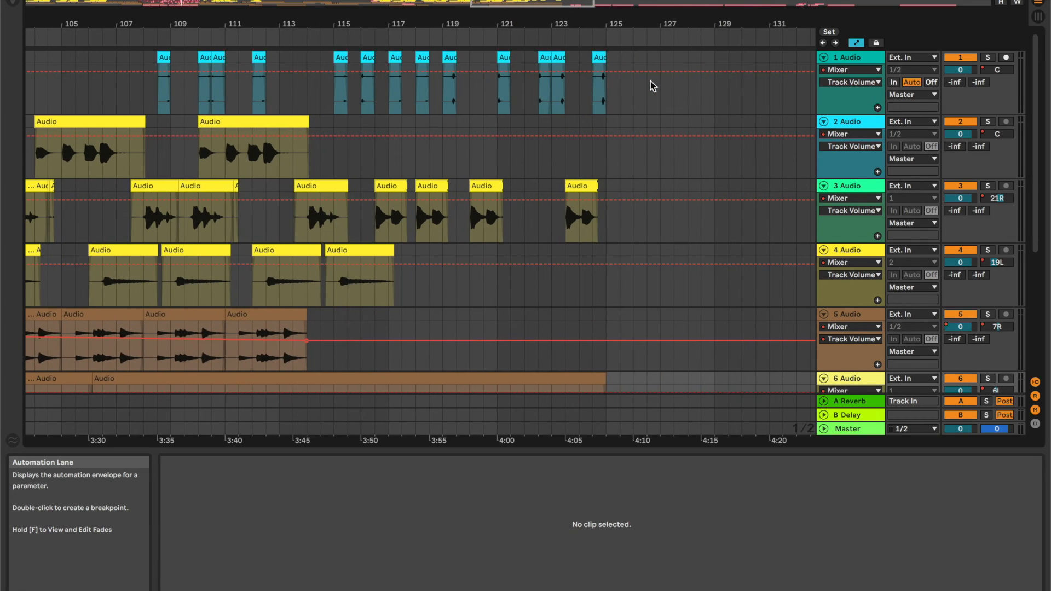
{"action": "scroll", "coordinate": [650, 86], "scroll_direction": "left", "scroll_amount": 11}
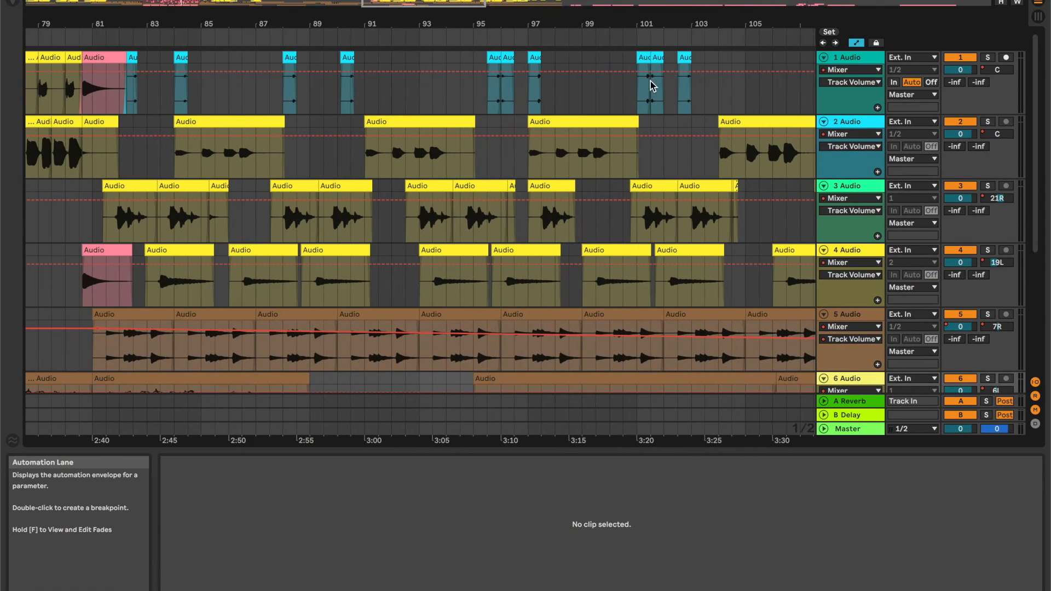
- Place the insert marker at bar 101 on the 1 Audio track and review the volume lanes back to bar 1
{"action": "left_click", "coordinate": [645, 104]}
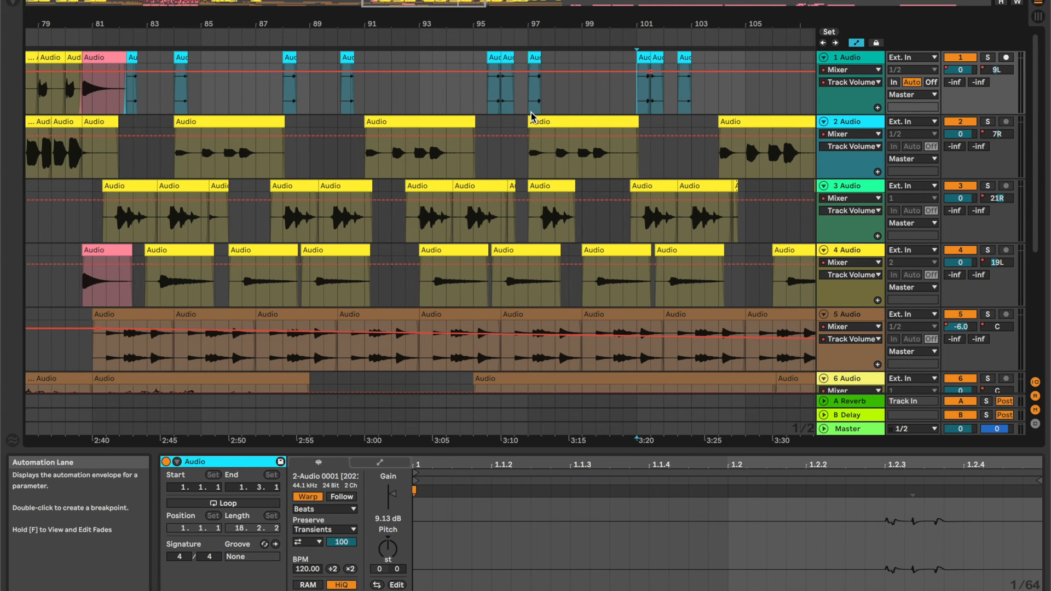
{"action": "scroll", "coordinate": [531, 115], "scroll_direction": "left", "scroll_amount": 20}
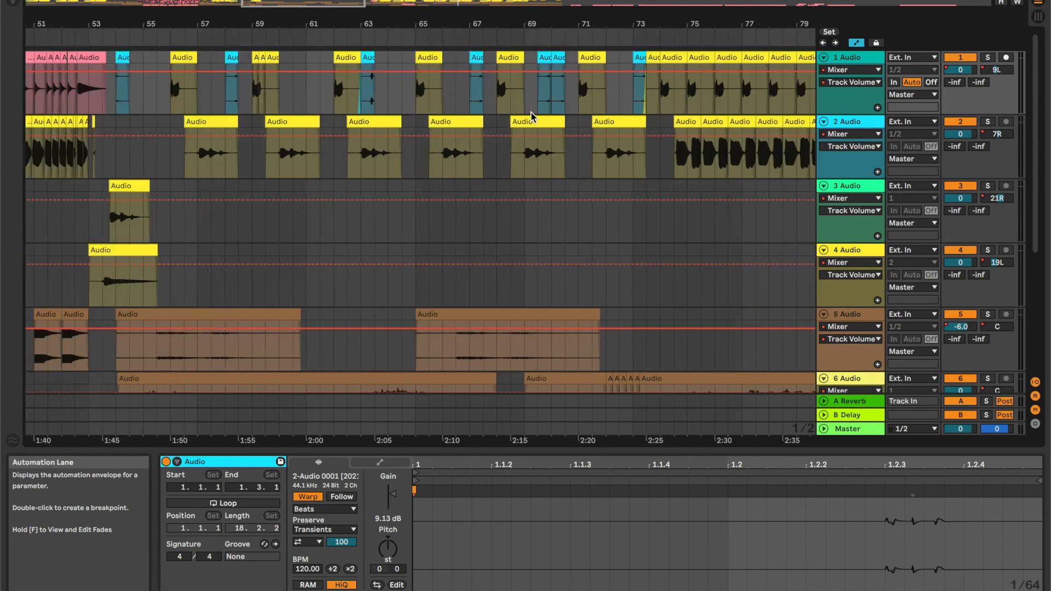
{"action": "scroll", "coordinate": [531, 115], "scroll_direction": "left", "scroll_amount": 8}
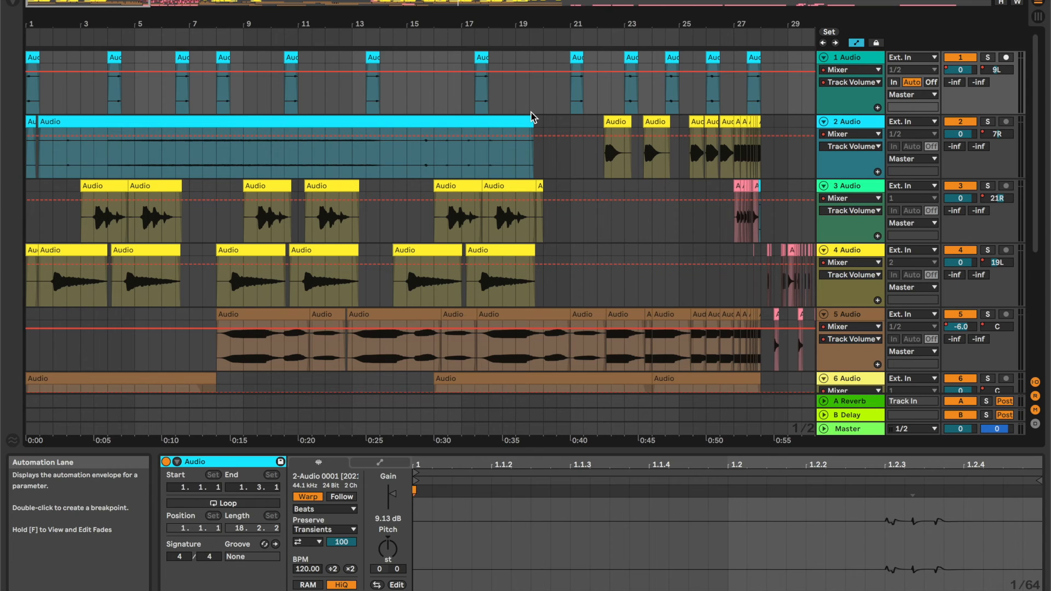
- Examine the volume curves over the clips on the 4 Audio to 8 Audio tracks from bar 1 to bar 67
{"action": "scroll", "coordinate": [531, 115], "scroll_direction": "down", "scroll_amount": 5}
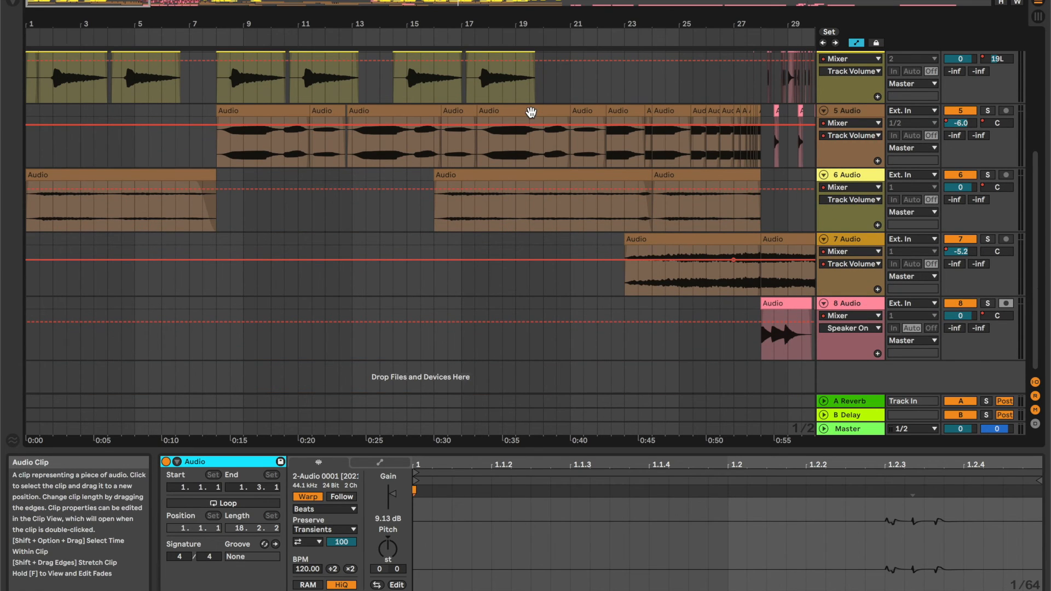
{"action": "scroll", "coordinate": [531, 112], "scroll_direction": "right", "scroll_amount": 8}
{"action": "scroll", "coordinate": [532, 114], "scroll_direction": "up", "scroll_amount": 2}
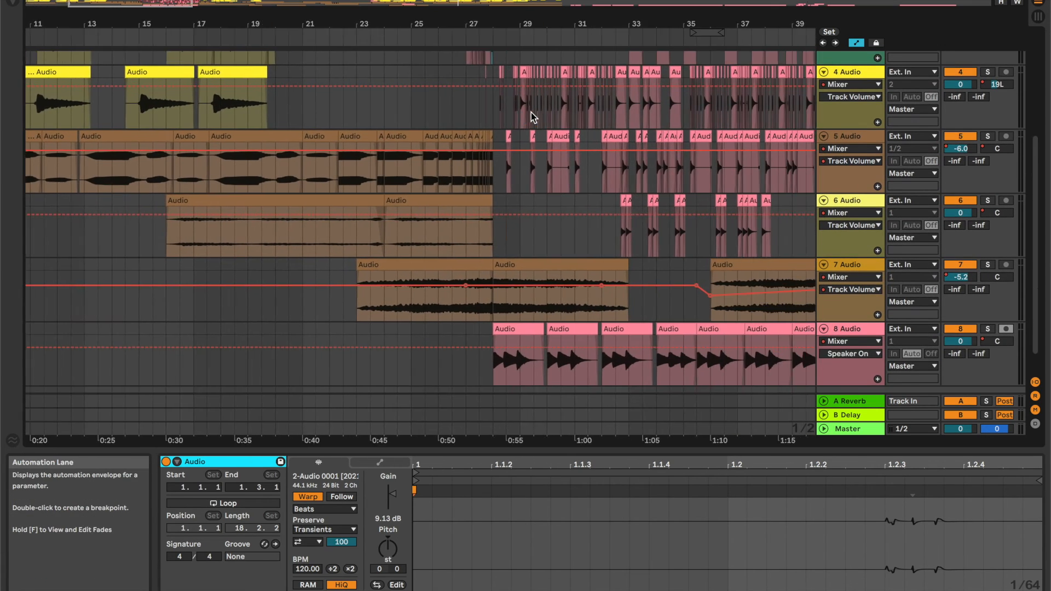
{"action": "scroll", "coordinate": [532, 115], "scroll_direction": "right", "scroll_amount": 15}
{"action": "scroll", "coordinate": [532, 115], "scroll_direction": "down", "scroll_amount": 2}
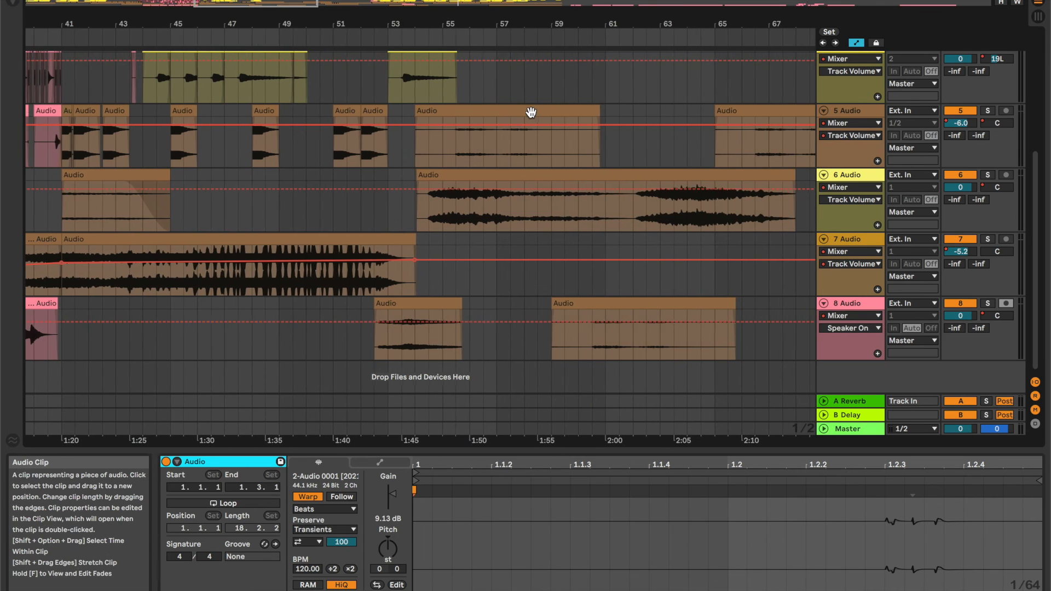
{"action": "scroll", "coordinate": [531, 112], "scroll_direction": "right", "scroll_amount": 1}
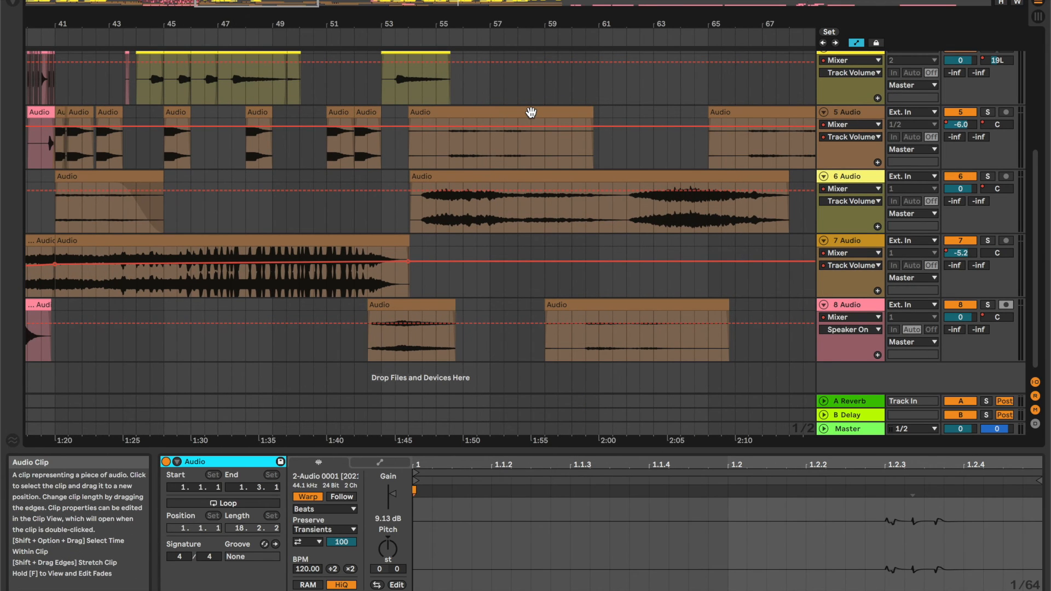
- Examine the volume curves on the upper tracks from bar 59 and the lower tracks through bar 135
{"action": "scroll", "coordinate": [531, 112], "scroll_direction": "up", "scroll_amount": 5}
{"action": "scroll", "coordinate": [531, 112], "scroll_direction": "right", "scroll_amount": 9}
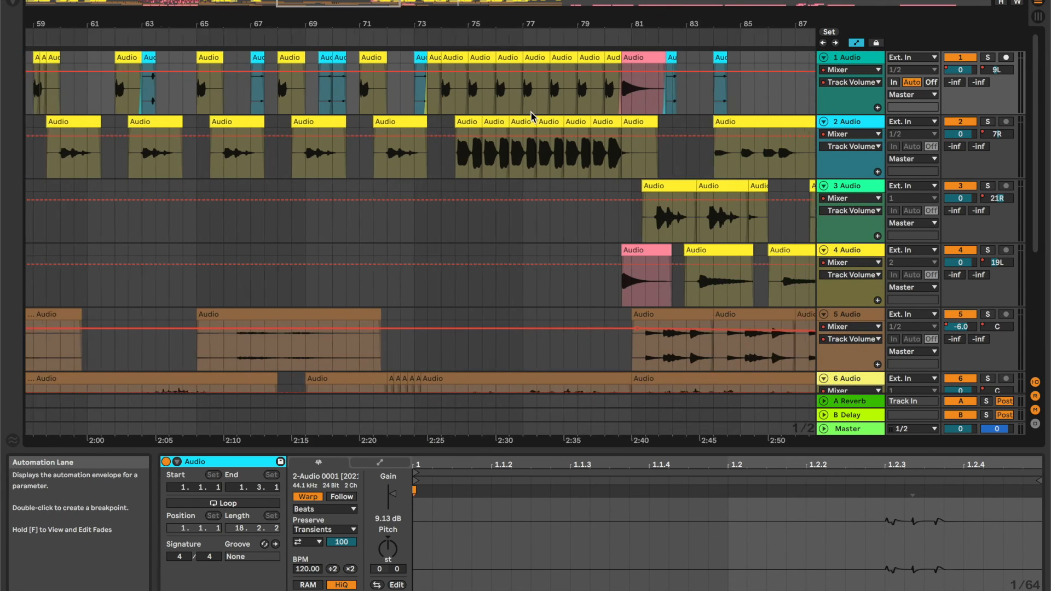
{"action": "scroll", "coordinate": [531, 113], "scroll_direction": "right", "scroll_amount": 10}
{"action": "scroll", "coordinate": [531, 113], "scroll_direction": "down", "scroll_amount": 4}
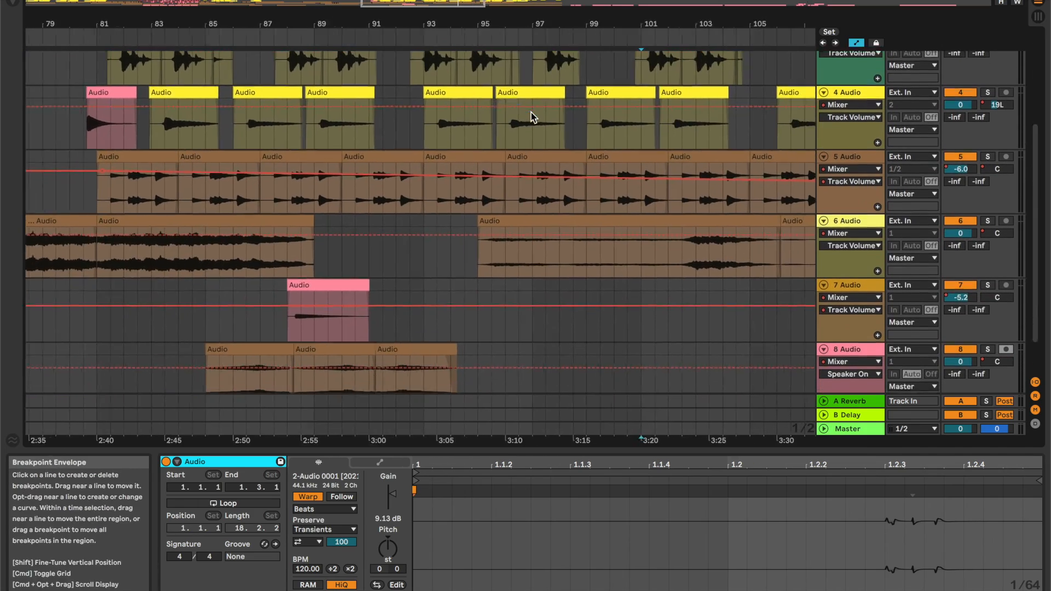
{"action": "scroll", "coordinate": [531, 112], "scroll_direction": "down", "scroll_amount": 2}
{"action": "scroll", "coordinate": [531, 113], "scroll_direction": "right", "scroll_amount": 14}
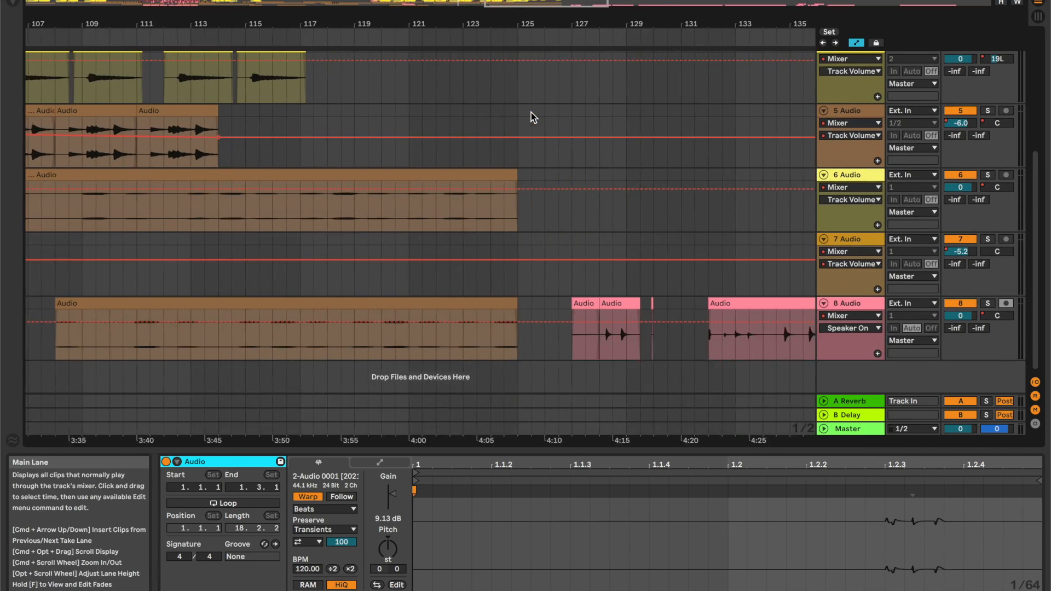
- Review the clips and volume lanes on tracks 1 to 6 from bar 87 back to bar 1
{"action": "scroll", "coordinate": [532, 113], "scroll_direction": "up", "scroll_amount": 4}
{"action": "scroll", "coordinate": [531, 113], "scroll_direction": "left", "scroll_amount": 20}
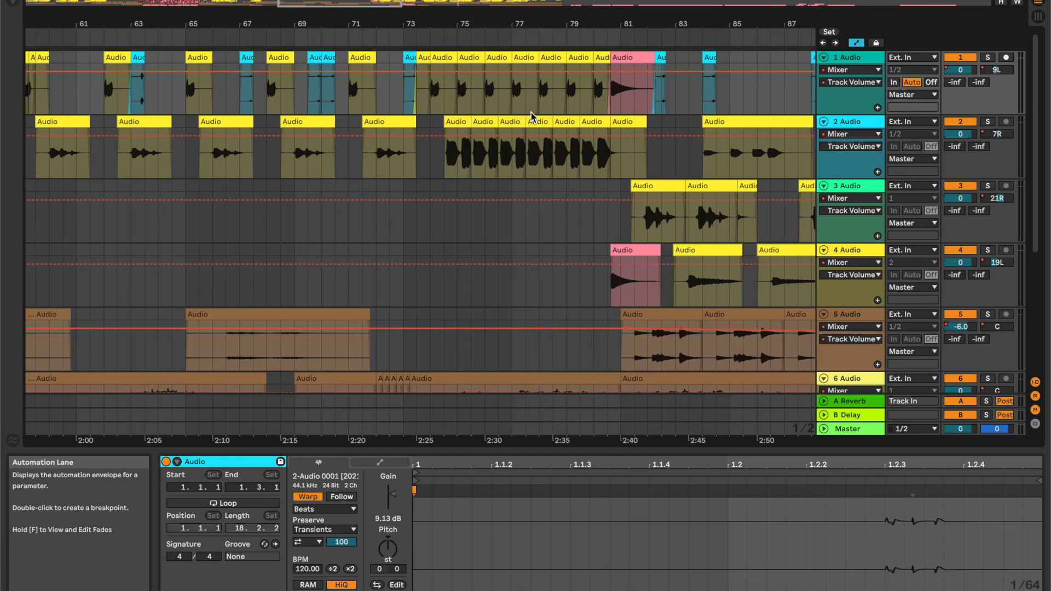
{"action": "scroll", "coordinate": [531, 113], "scroll_direction": "left", "scroll_amount": 20}
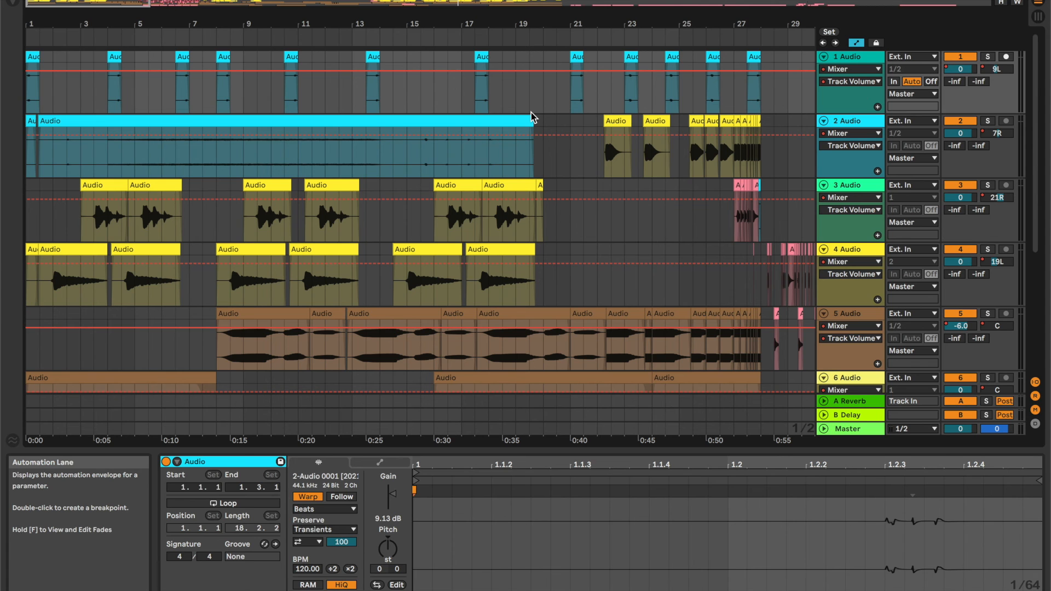
- Review the lower tracks from bar 7 to bar 87 and the upper tracks' closing section around bars 107 to 125
{"action": "scroll", "coordinate": [531, 113], "scroll_direction": "down", "scroll_amount": 4}
{"action": "scroll", "coordinate": [531, 113], "scroll_direction": "right", "scroll_amount": 17}
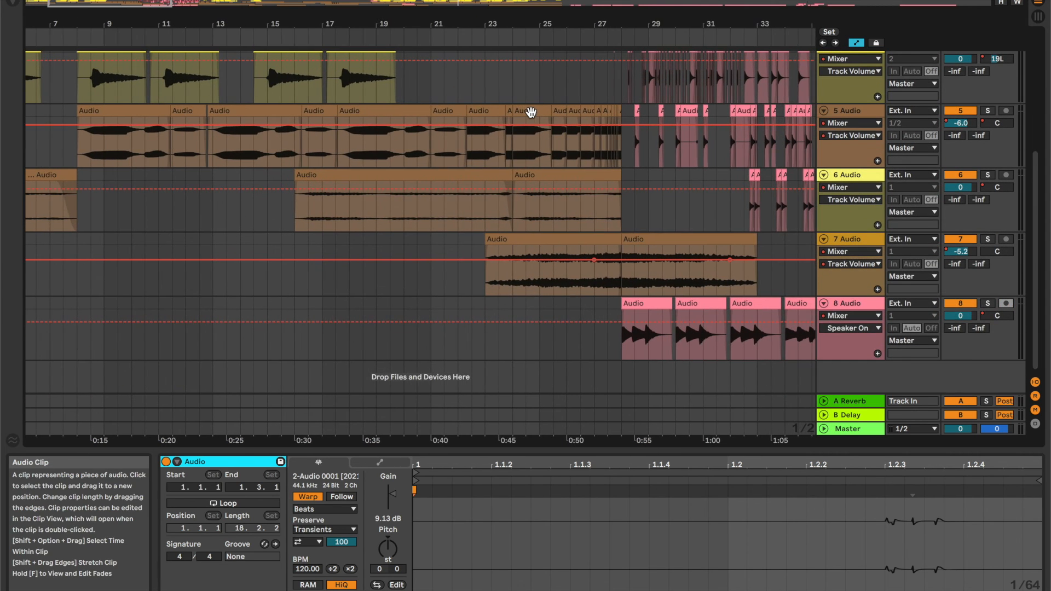
{"action": "scroll", "coordinate": [531, 112], "scroll_direction": "right", "scroll_amount": 20}
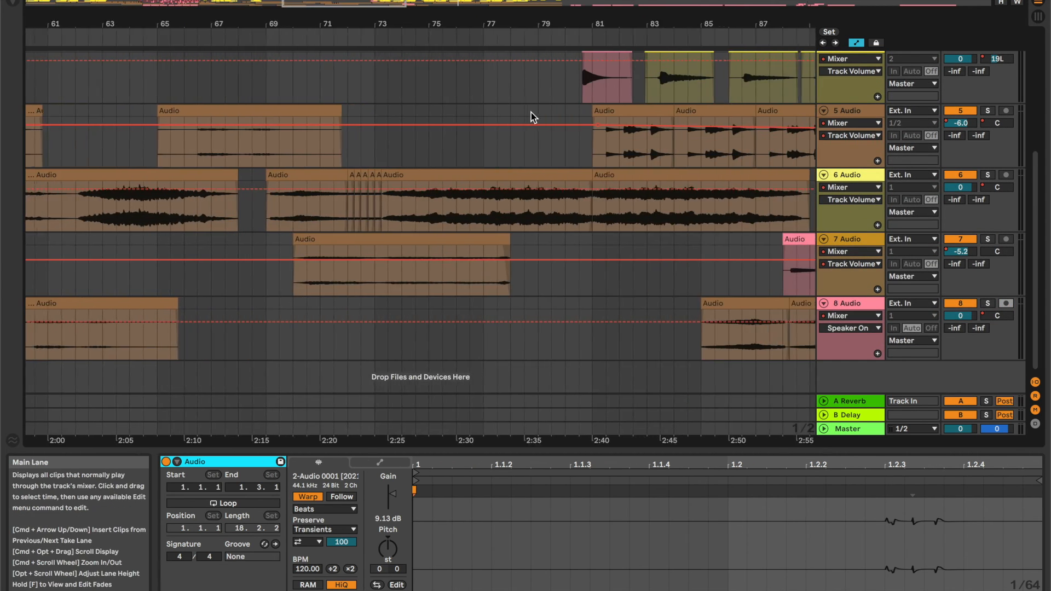
{"action": "scroll", "coordinate": [531, 113], "scroll_direction": "up", "scroll_amount": 1}
{"action": "scroll", "coordinate": [531, 112], "scroll_direction": "up", "scroll_amount": 4}
{"action": "scroll", "coordinate": [531, 112], "scroll_direction": "left", "scroll_amount": 16}
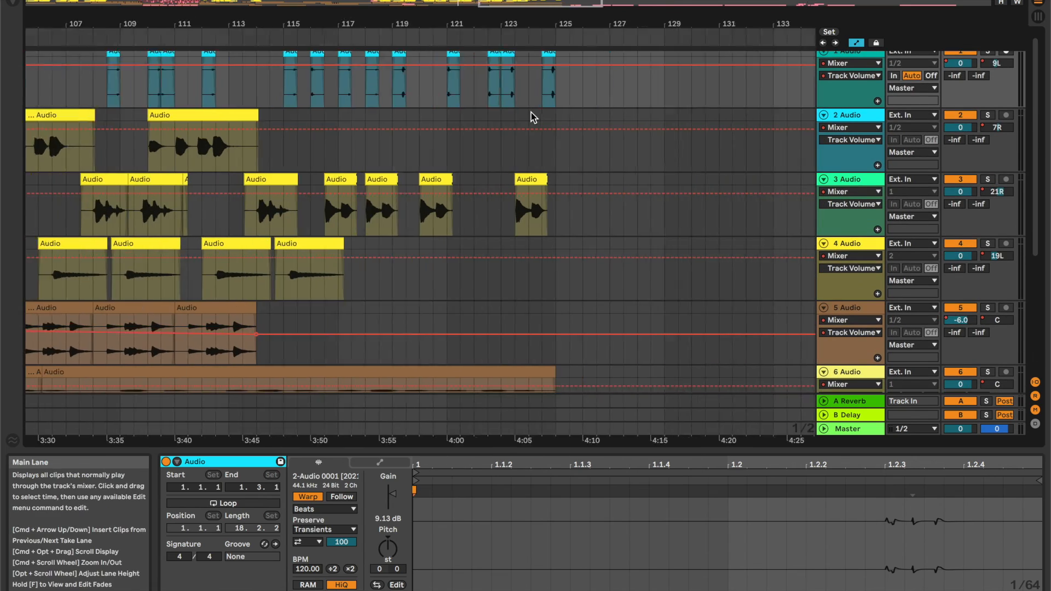
{"action": "scroll", "coordinate": [531, 112], "scroll_direction": "left", "scroll_amount": 20}
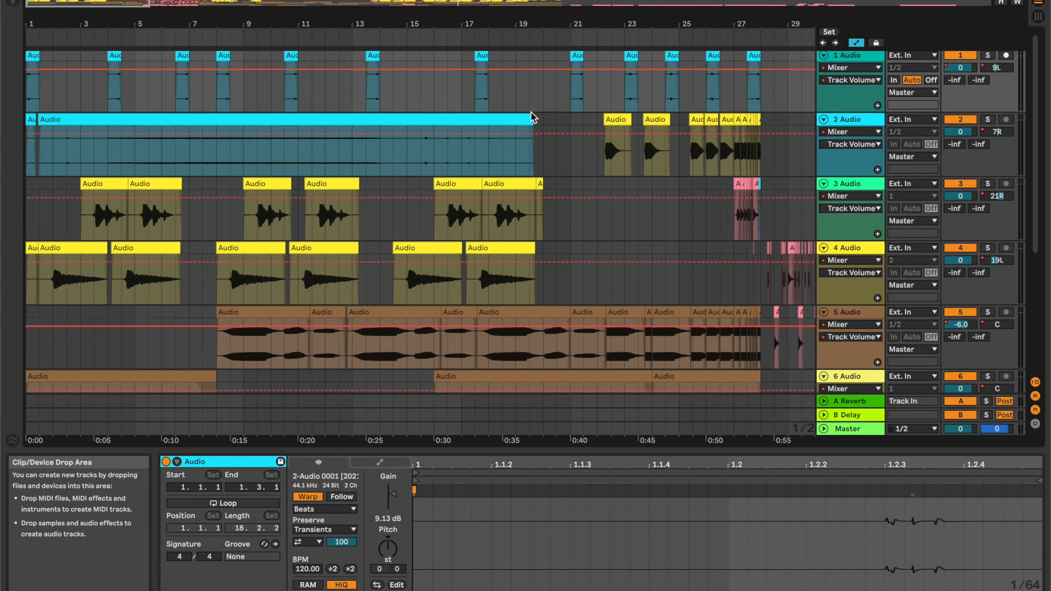
- Review the lower tracks between bars 89 and 115 and the upper tracks' clips between bars 99 and 125
{"action": "scroll", "coordinate": [531, 113], "scroll_direction": "down", "scroll_amount": 4}
{"action": "scroll", "coordinate": [531, 113], "scroll_direction": "right", "scroll_amount": 20}
{"action": "scroll", "coordinate": [532, 113], "scroll_direction": "right", "scroll_amount": 16}
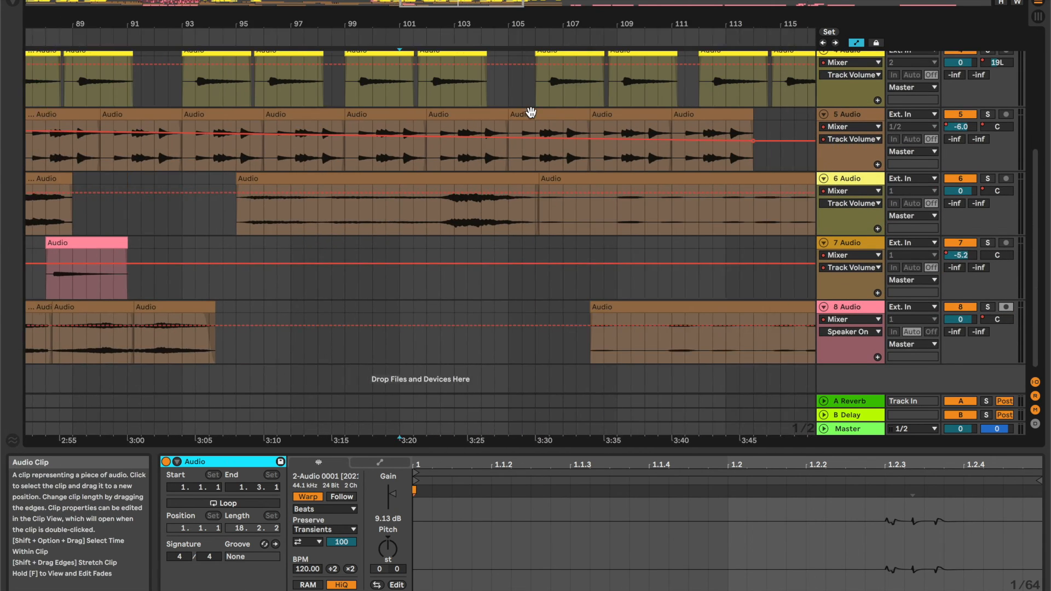
{"action": "scroll", "coordinate": [531, 113], "scroll_direction": "up", "scroll_amount": 4}
{"action": "scroll", "coordinate": [531, 113], "scroll_direction": "left", "scroll_amount": 20}
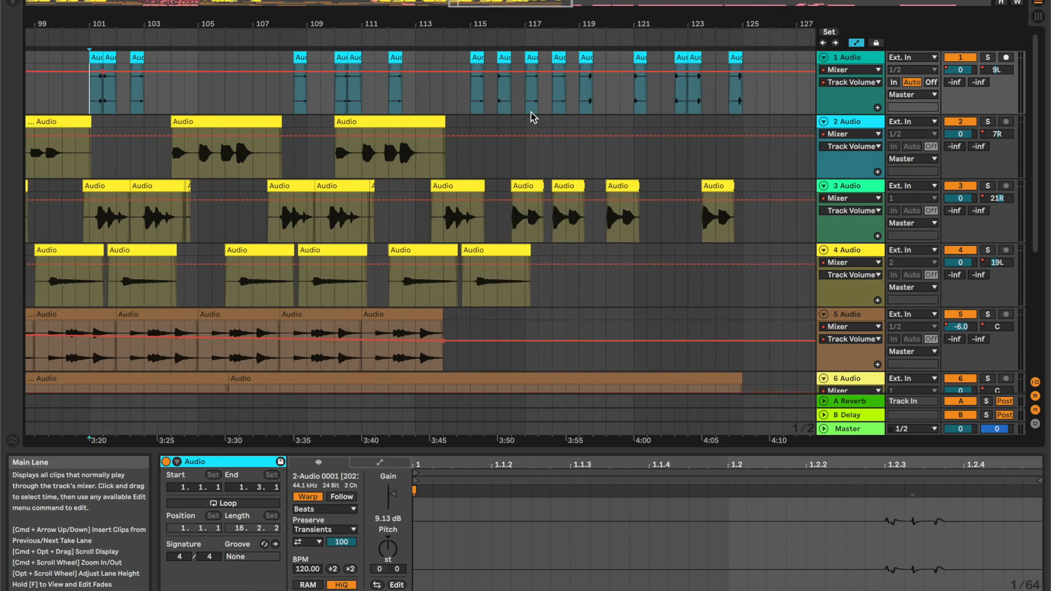